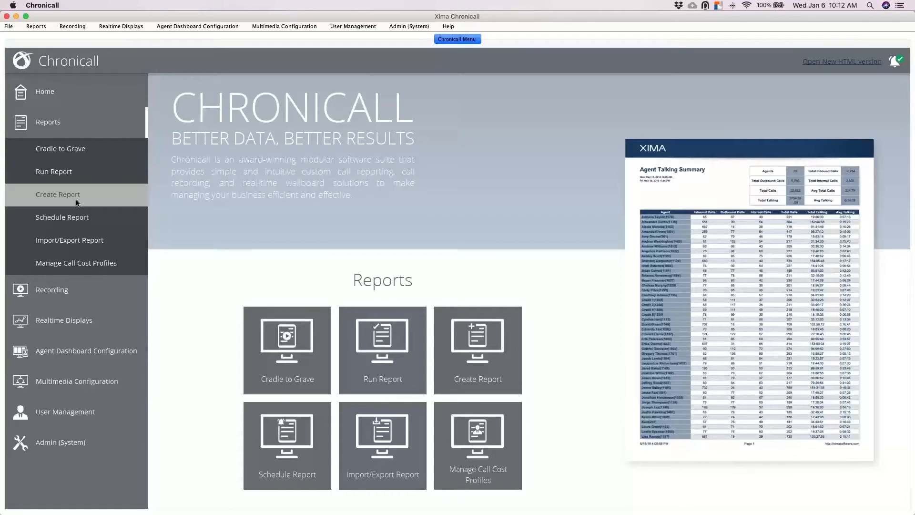
Open the Run Report page and browse through the list of available reports
left_click(66, 177)
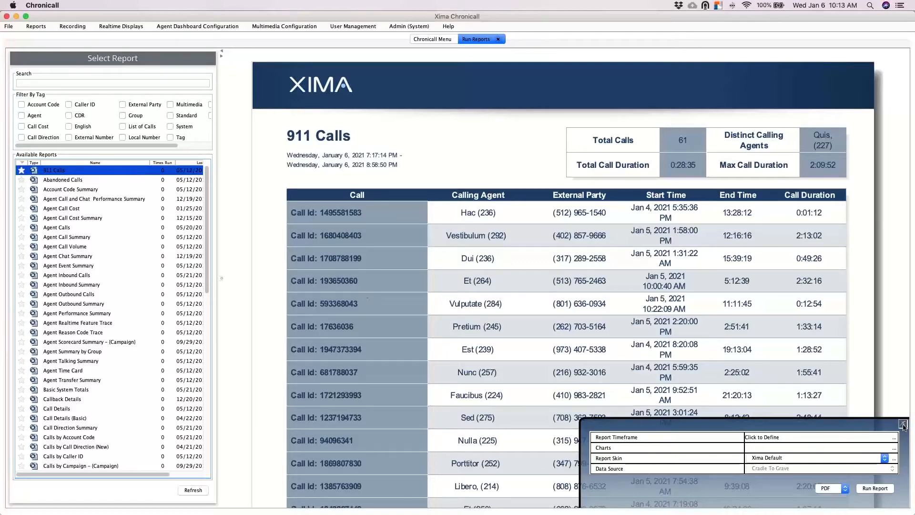
left_click(414, 157)
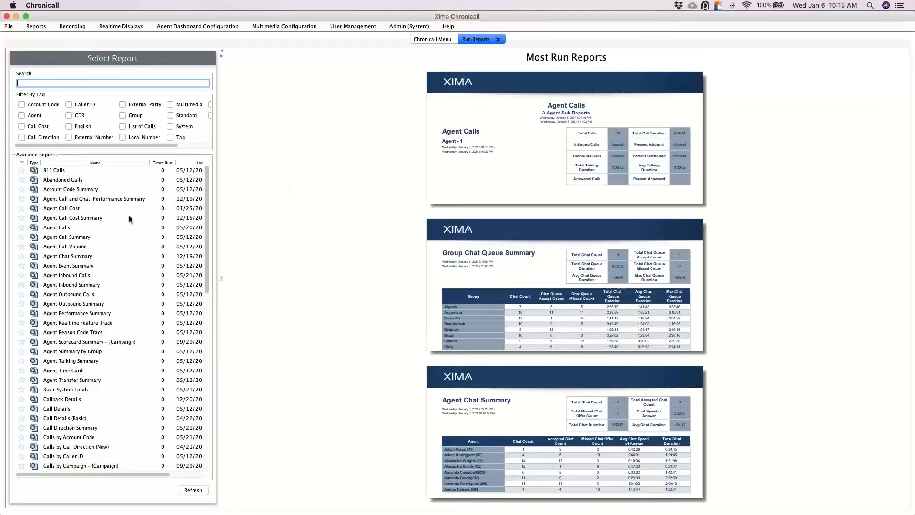
scroll(129, 218, "down", 3)
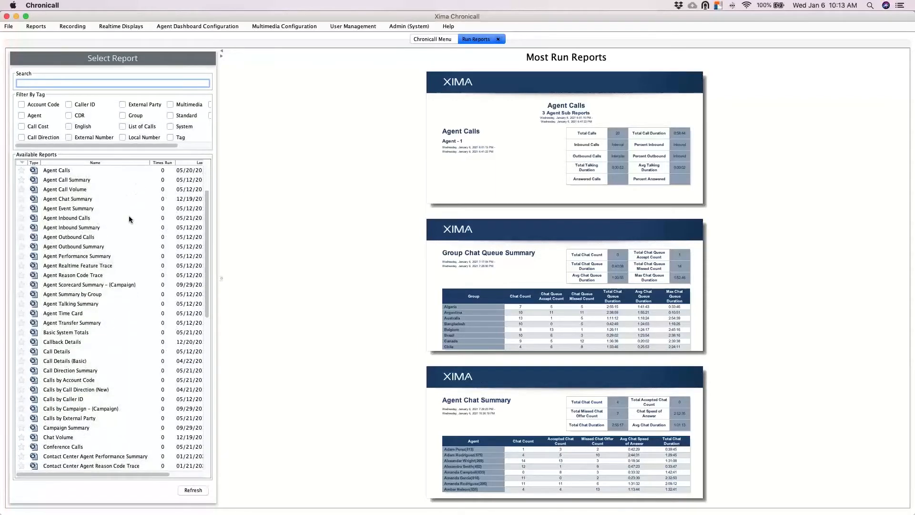
scroll(129, 218, "down", 10)
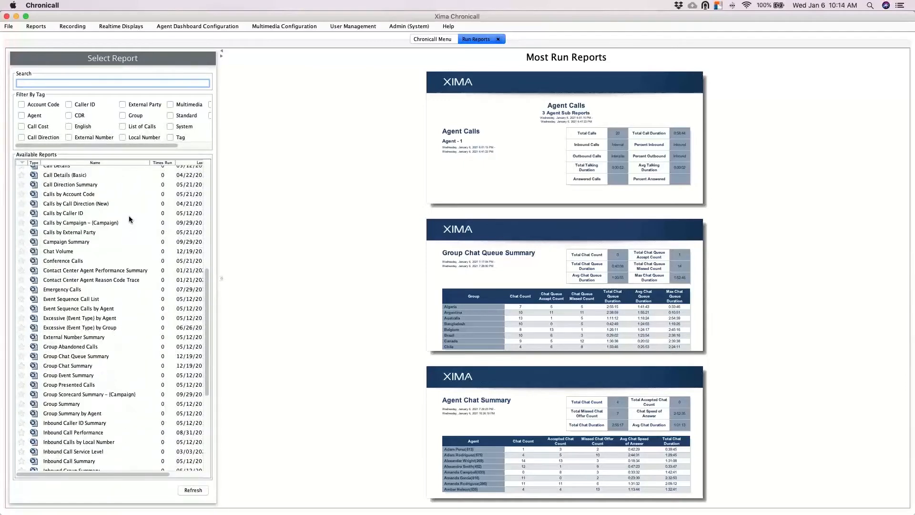
scroll(128, 219, "down", 4)
scroll(128, 219, "up", 10)
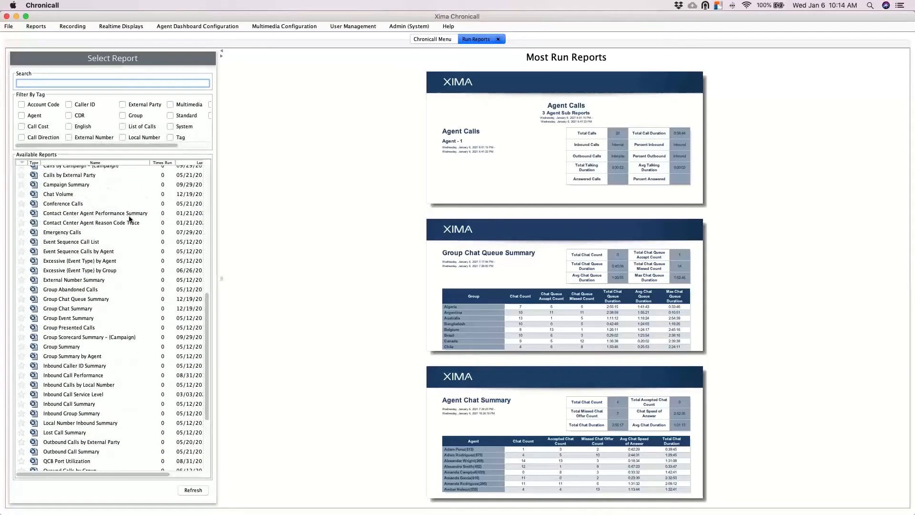
scroll(128, 218, "up", 7)
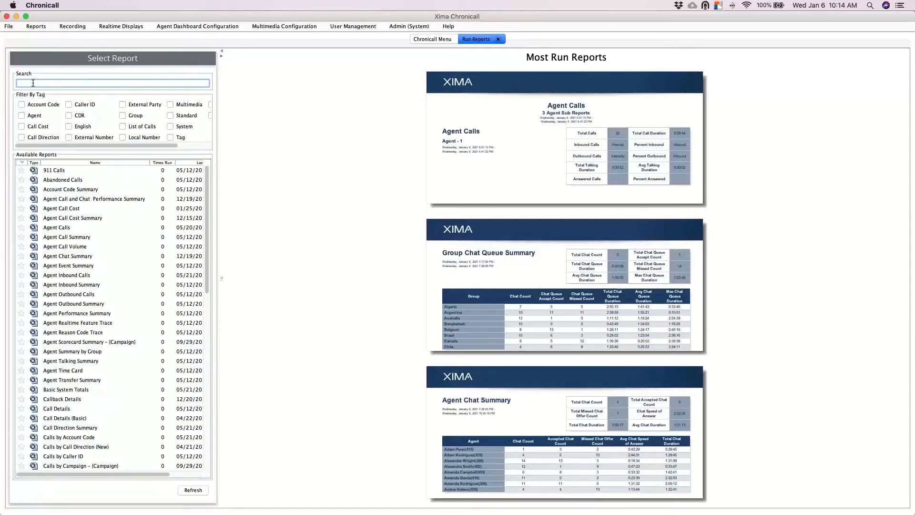
Search the available reports for "agent" and clear the search
type("agent")
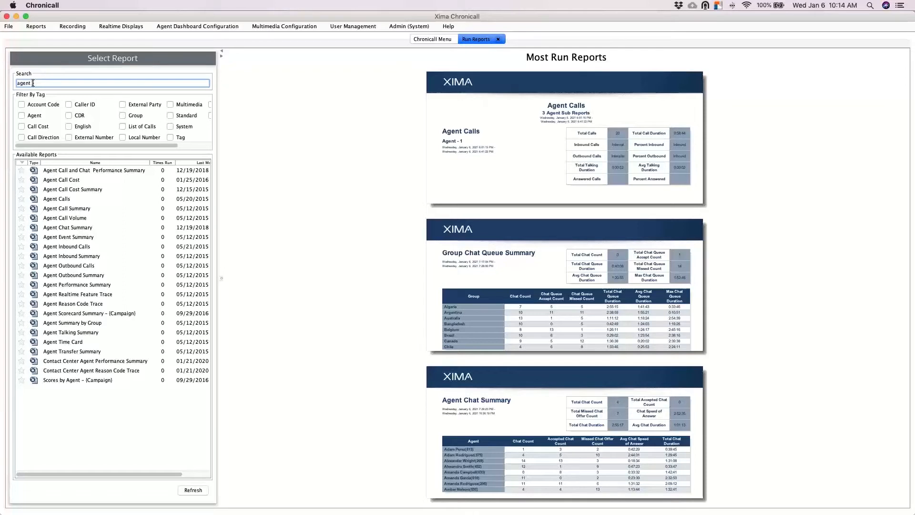
left_click_drag(32, 83, 14, 81)
key("BackSpace")
Filter the available reports by the Agent tag
left_click(21, 116)
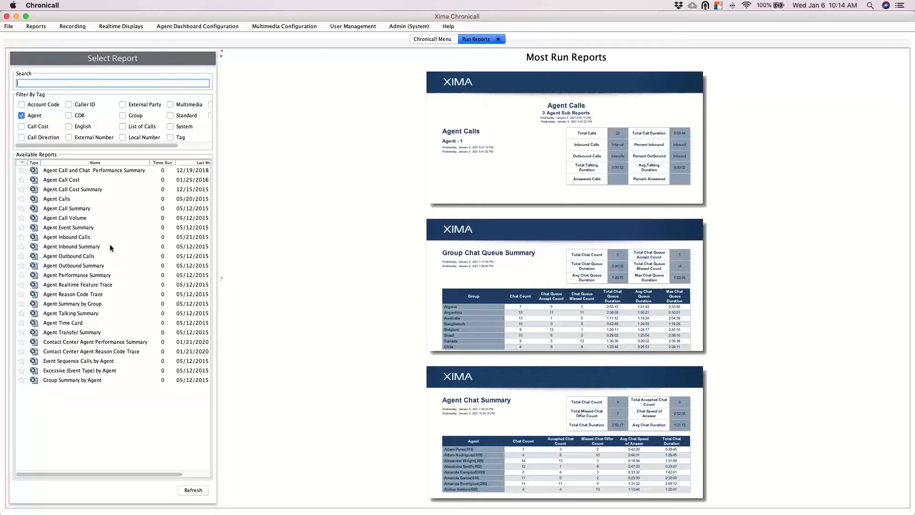
left_click(39, 116)
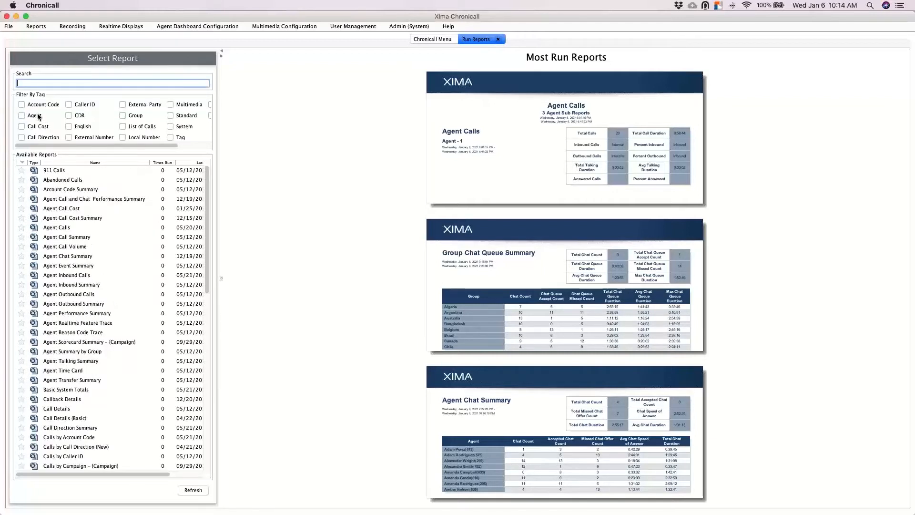
left_click(38, 116)
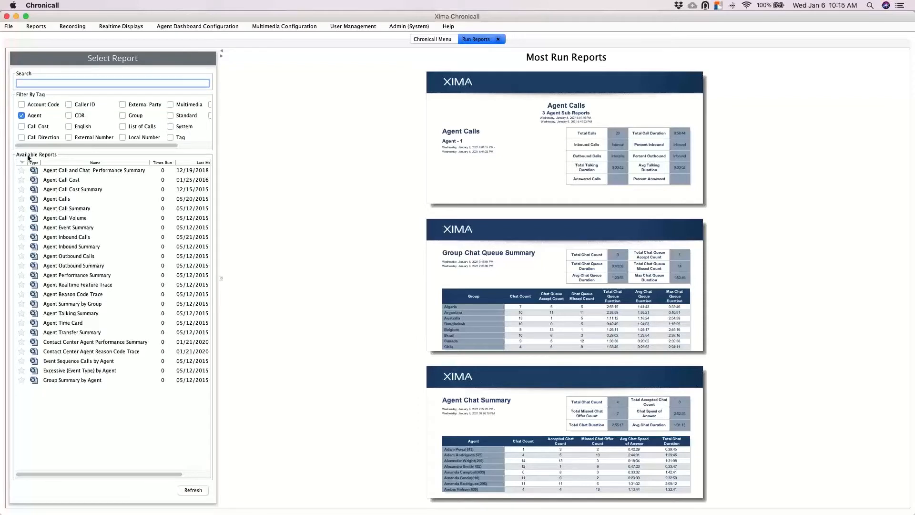
Select the Agent Call Summary report and open its report timeframe calendar
left_click(53, 208)
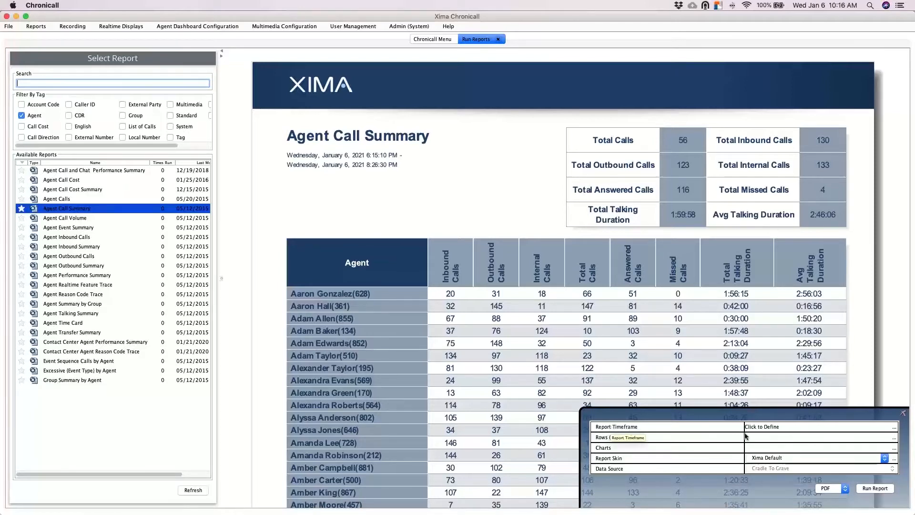
left_click(894, 429)
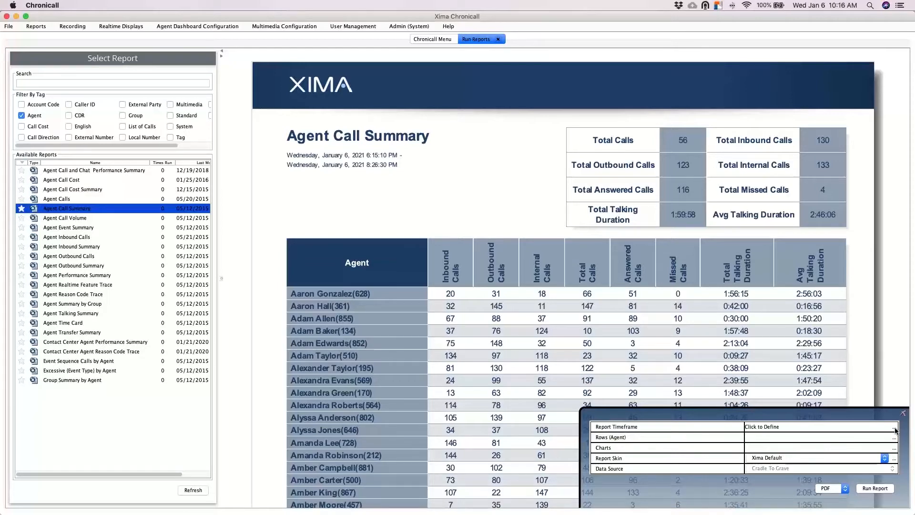
left_click(895, 429)
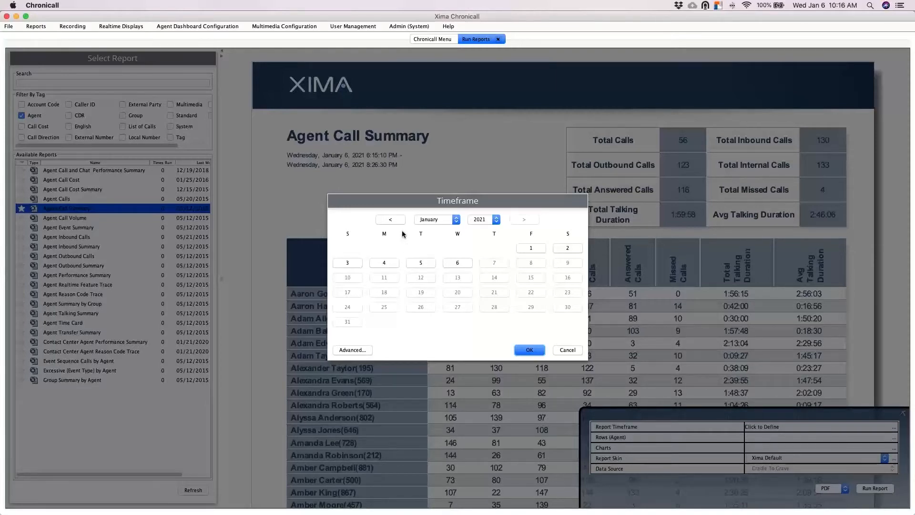
Select the whole month of December 2020, from the 1st to the 31st, in the timeframe calendar
left_click(497, 222)
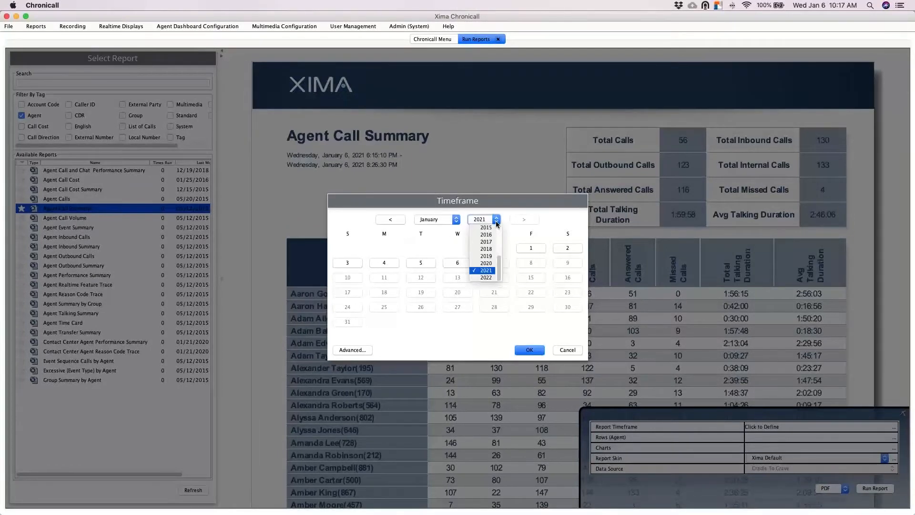
left_click(524, 211)
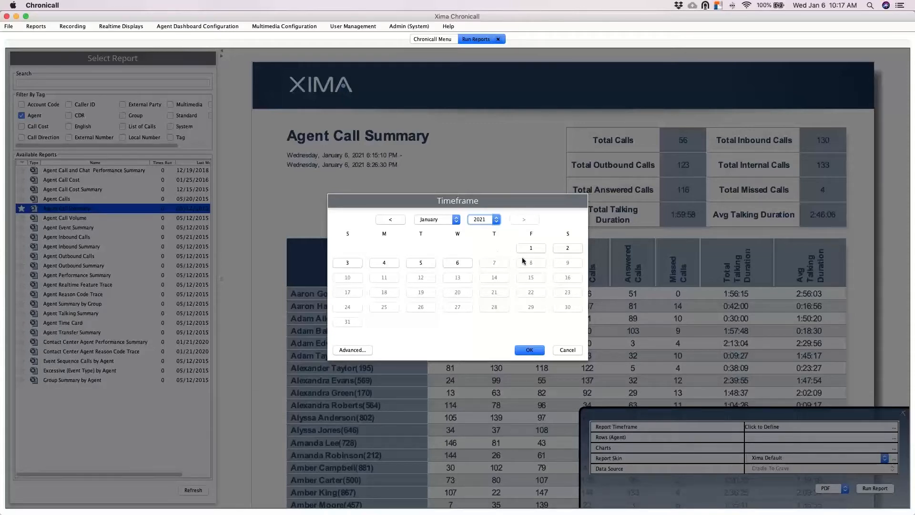
left_click(388, 220)
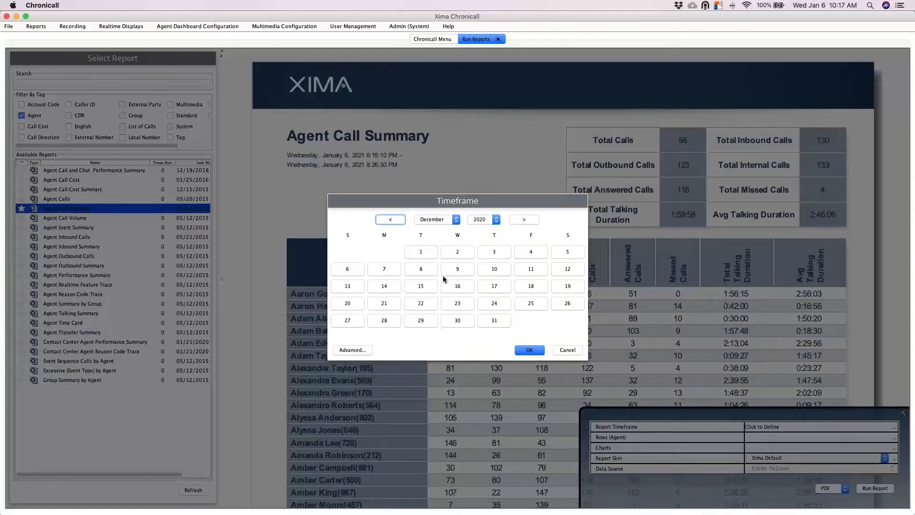
left_click_drag(427, 256, 488, 322)
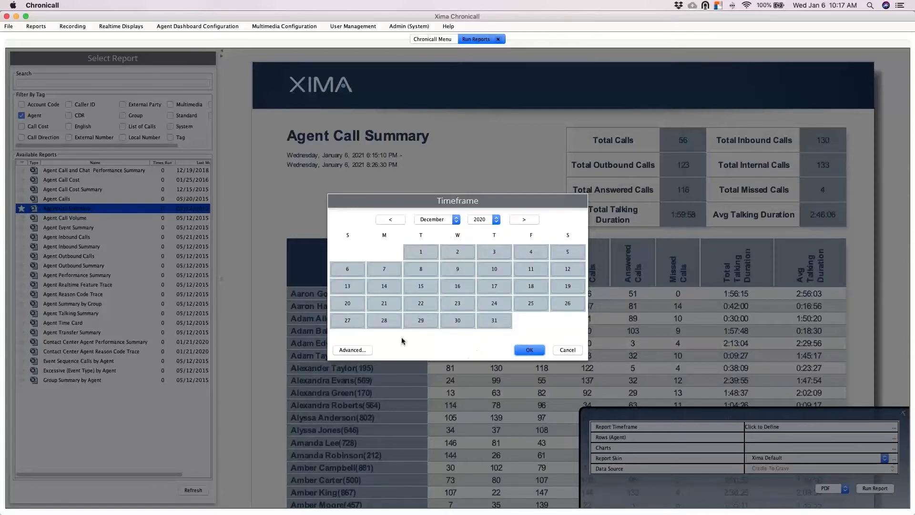
Set the report timeframe to January 4 through January 6, 2021
left_click(525, 221)
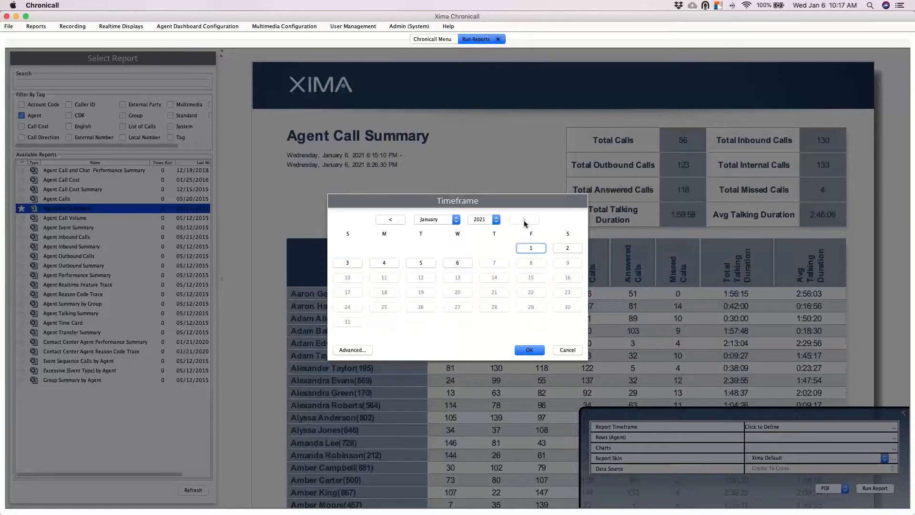
left_click(385, 264)
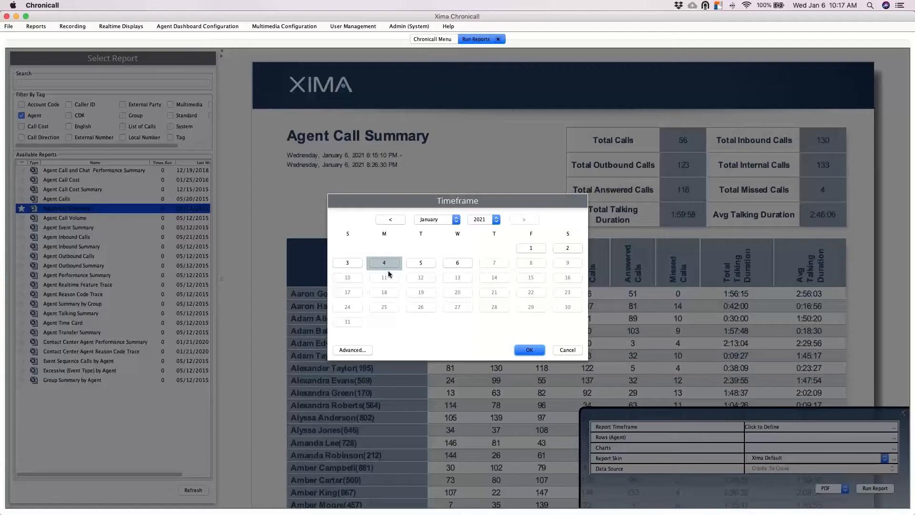
left_click(451, 262, "shift")
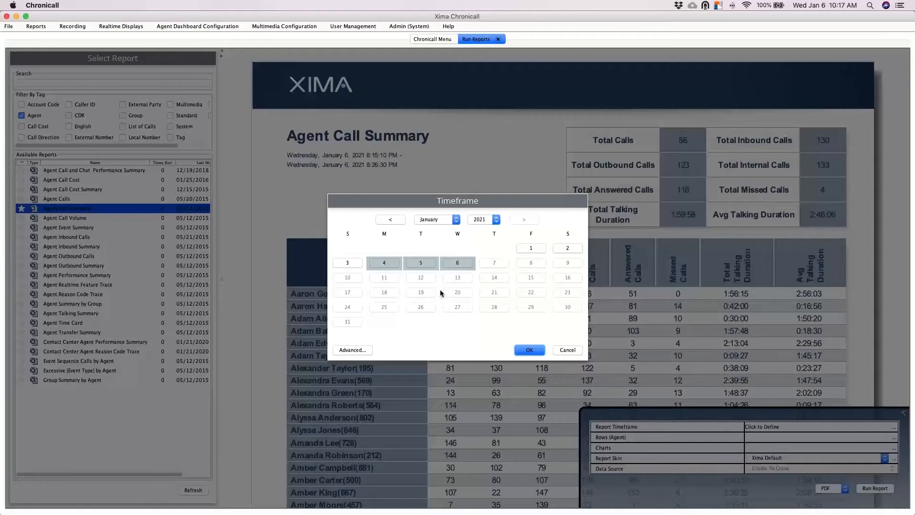
left_click(517, 346)
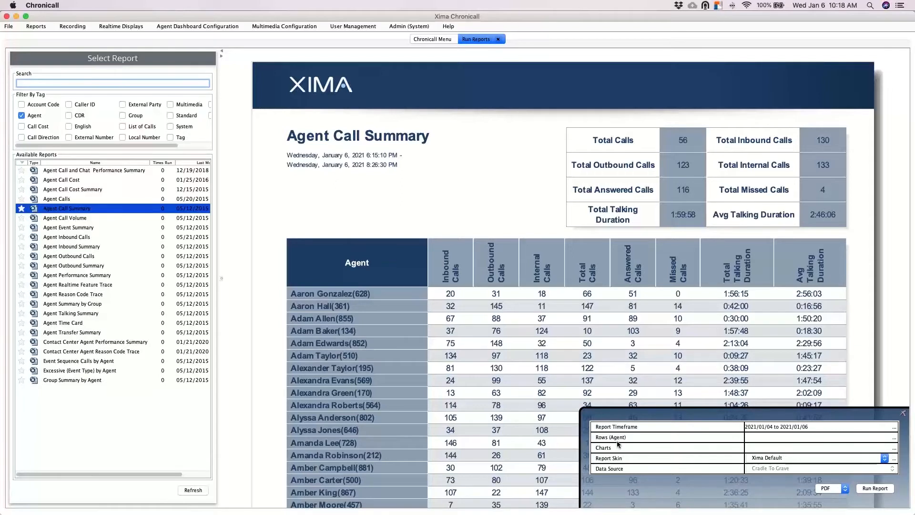
Limit the report's agent rows to the first six users in the user list
left_click(896, 437)
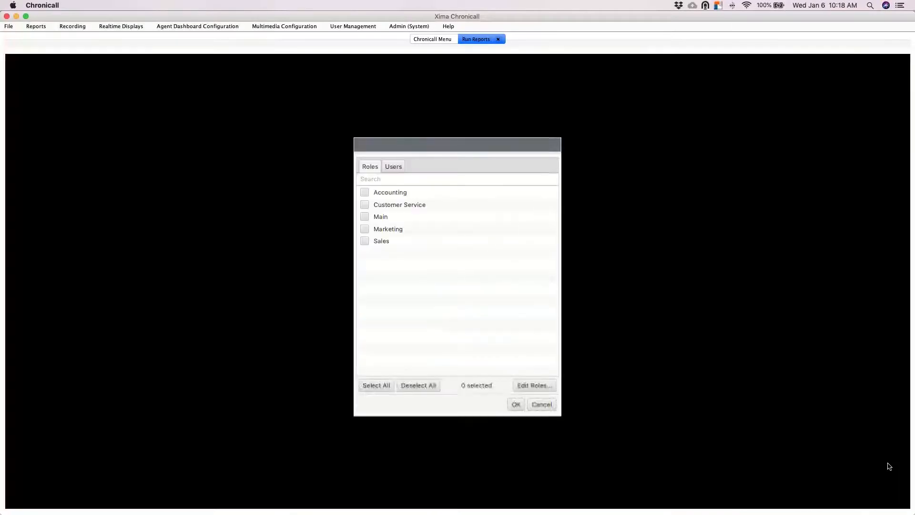
left_click(385, 167)
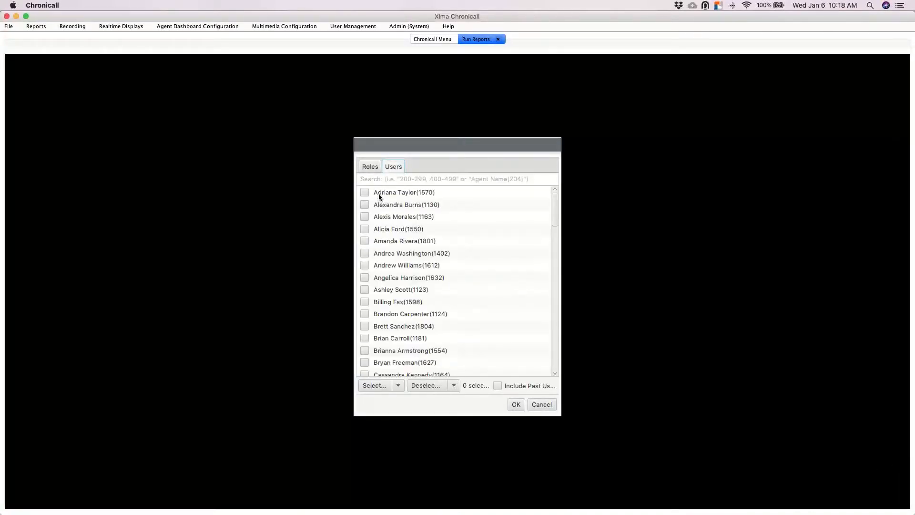
left_click(365, 192)
left_click(365, 205)
left_click(365, 217)
left_click(365, 229)
left_click(365, 242)
left_click(365, 253)
left_click(367, 168)
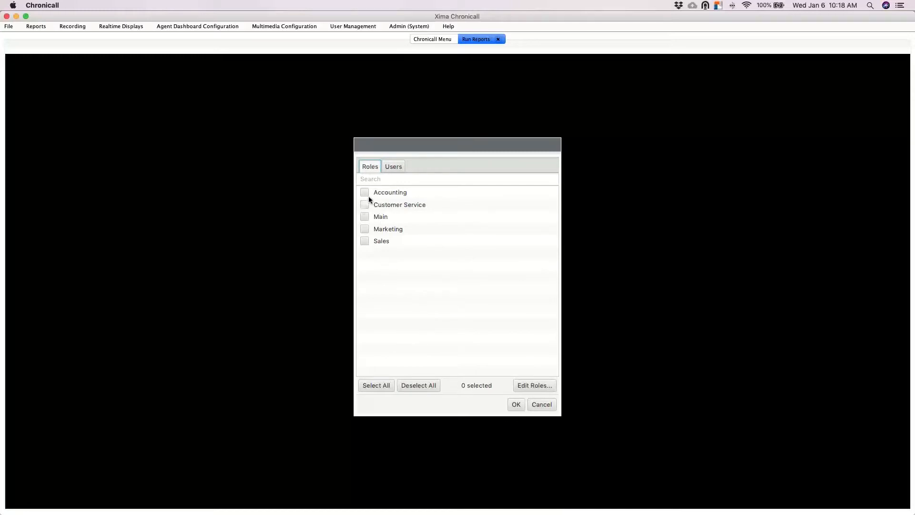
left_click(385, 167)
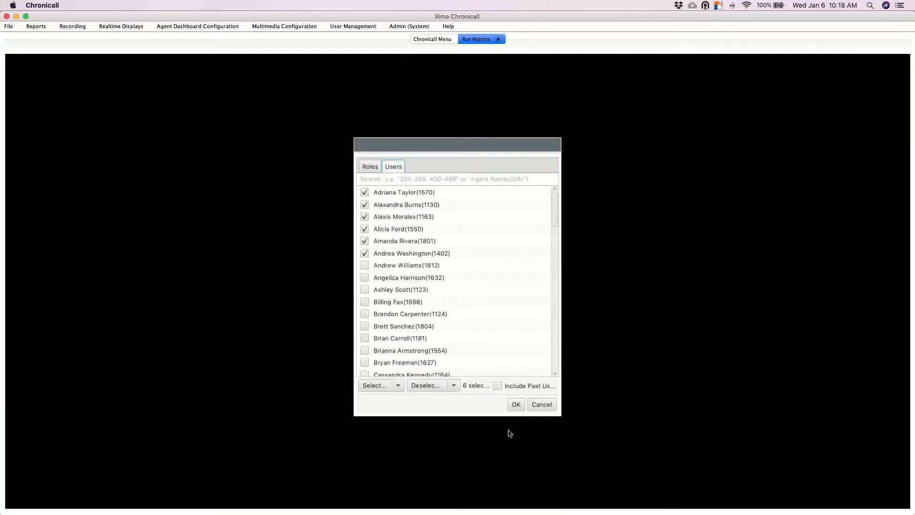
left_click(514, 408)
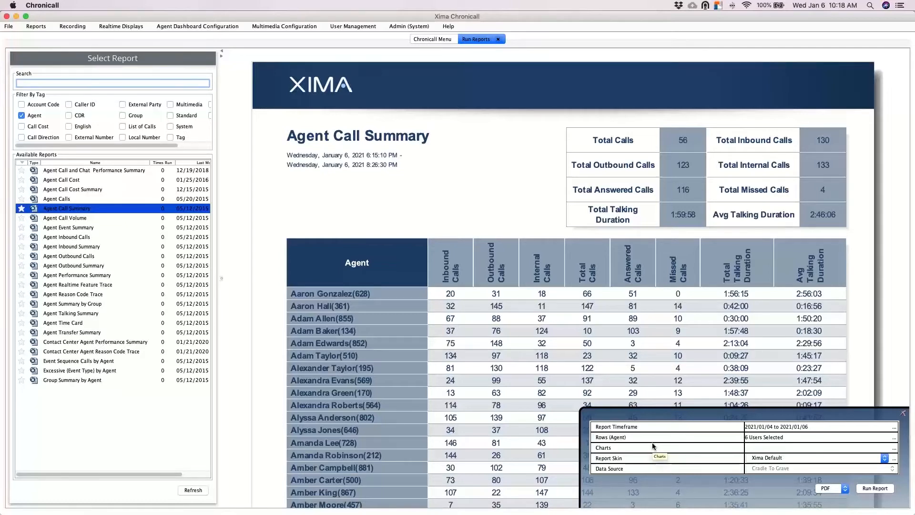
Add a line chart for Total Calls, a pie chart for Answered Calls and a bar chart for Missed Calls to the report
left_click(894, 448)
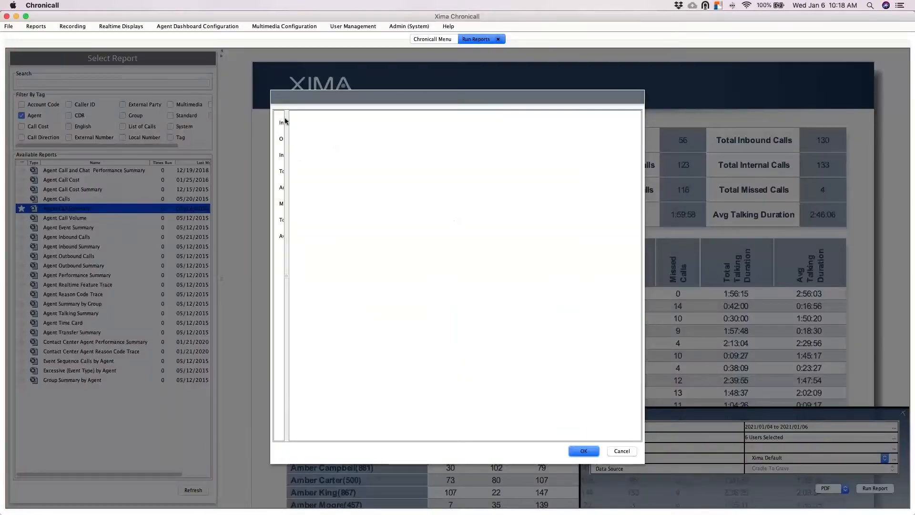
left_click_drag(289, 112, 488, 165)
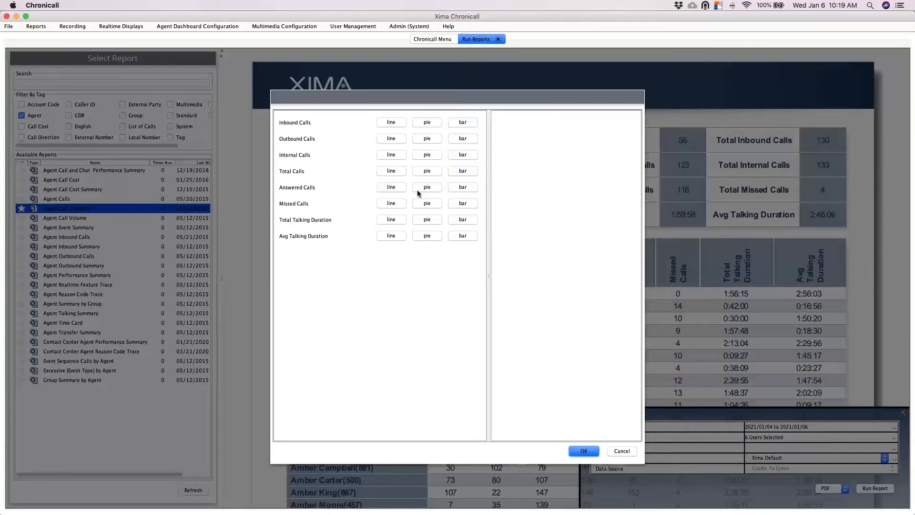
left_click(395, 171)
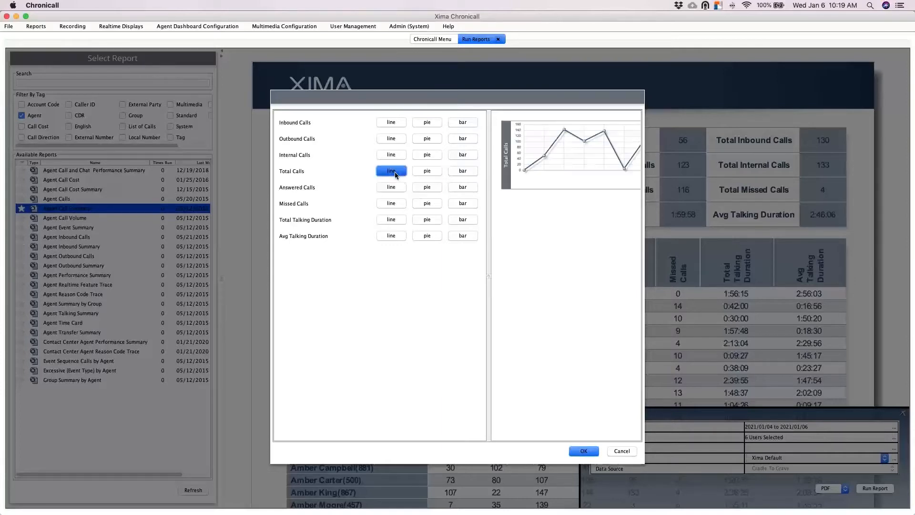
left_click(426, 188)
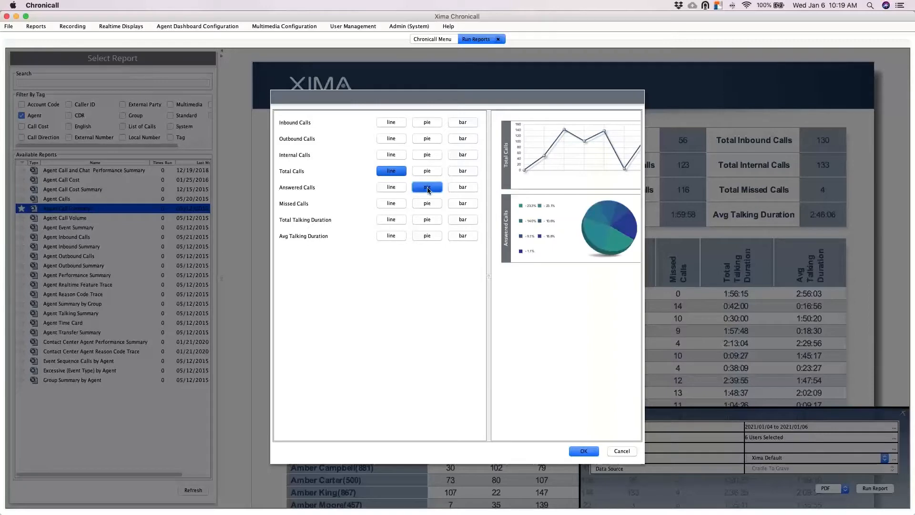
left_click(461, 203)
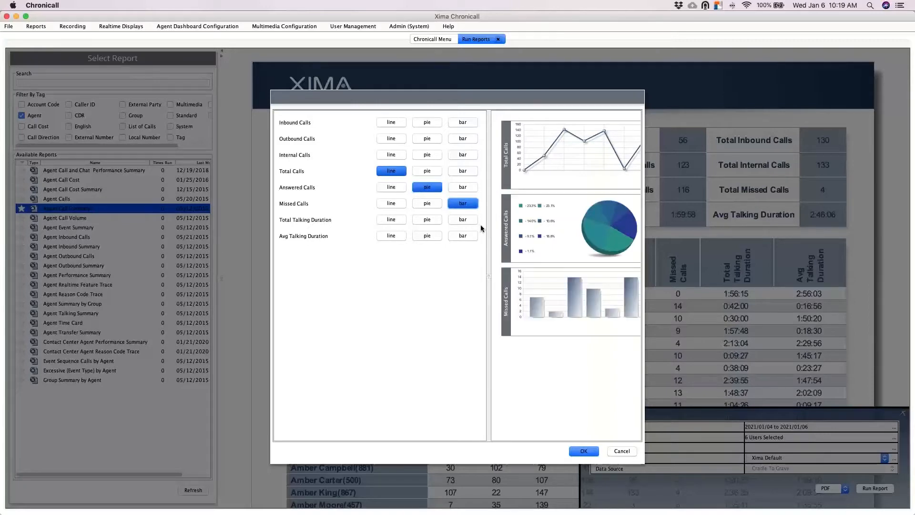
Arrange the charts with Missed Calls above Total Calls and Answered Calls side by side, denying the accessibility access request
left_click_drag(488, 227, 456, 224)
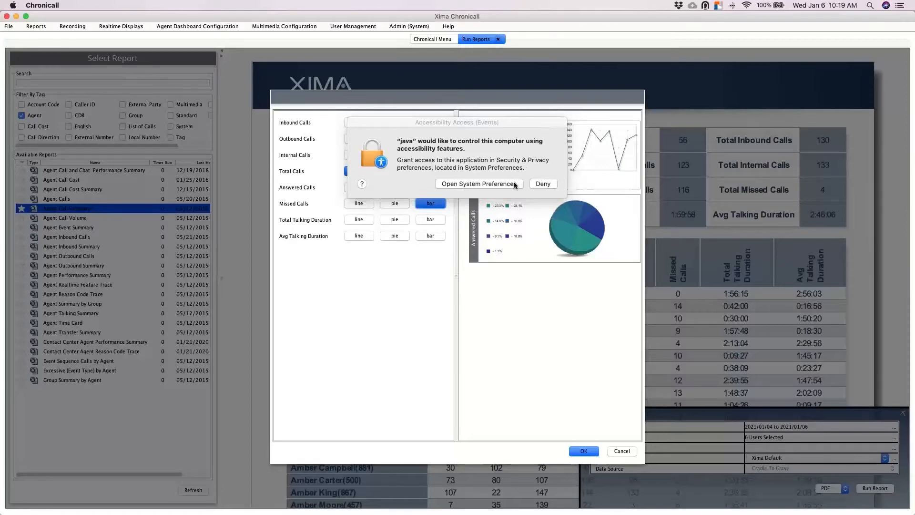
left_click(542, 184)
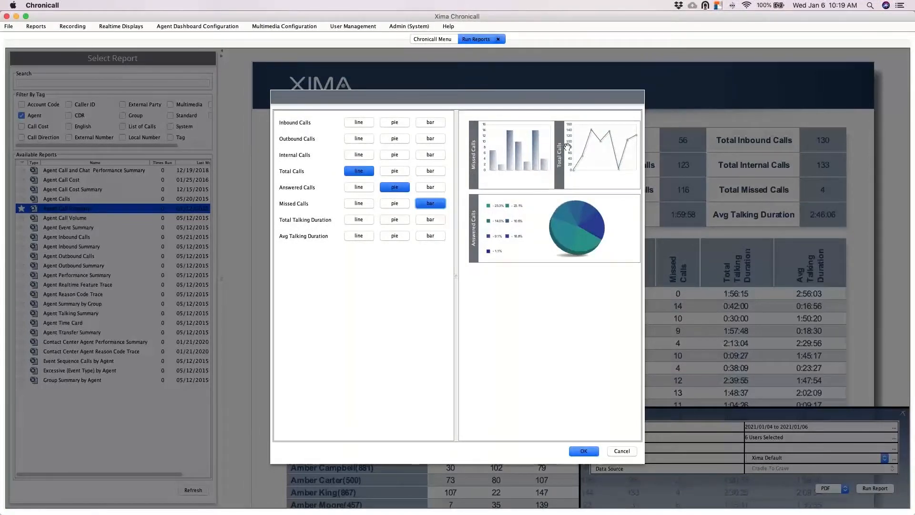
left_click_drag(571, 159, 544, 203)
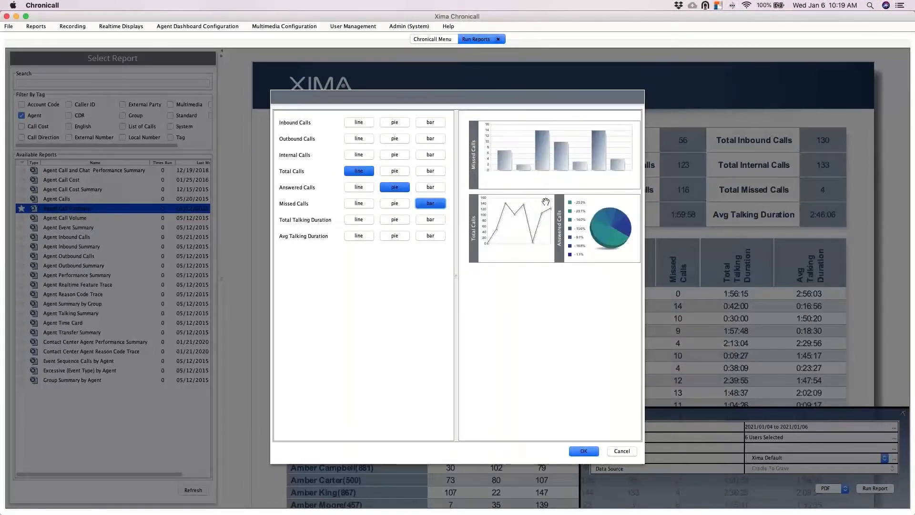
left_click(590, 451)
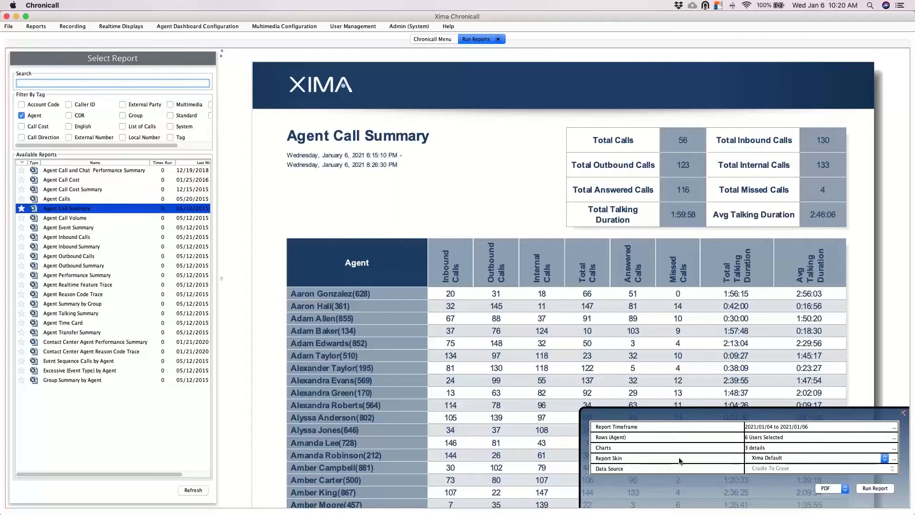
Preview the report with the Custom Demo Skin, and switch back to the Xima Default skin
left_click(885, 459)
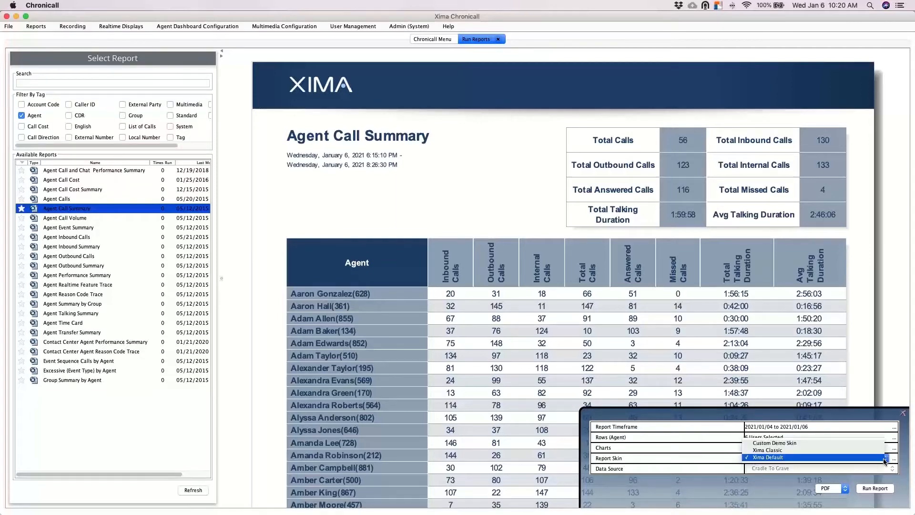
left_click(811, 443)
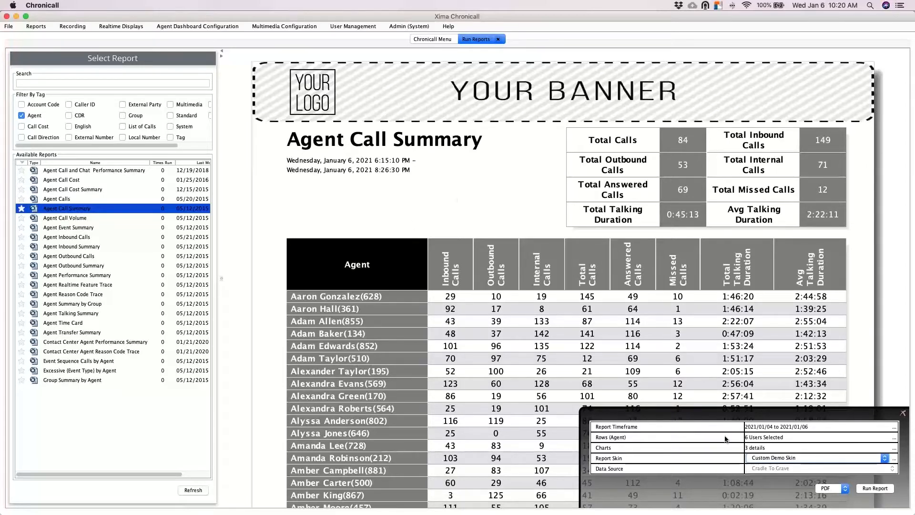
left_click(764, 458)
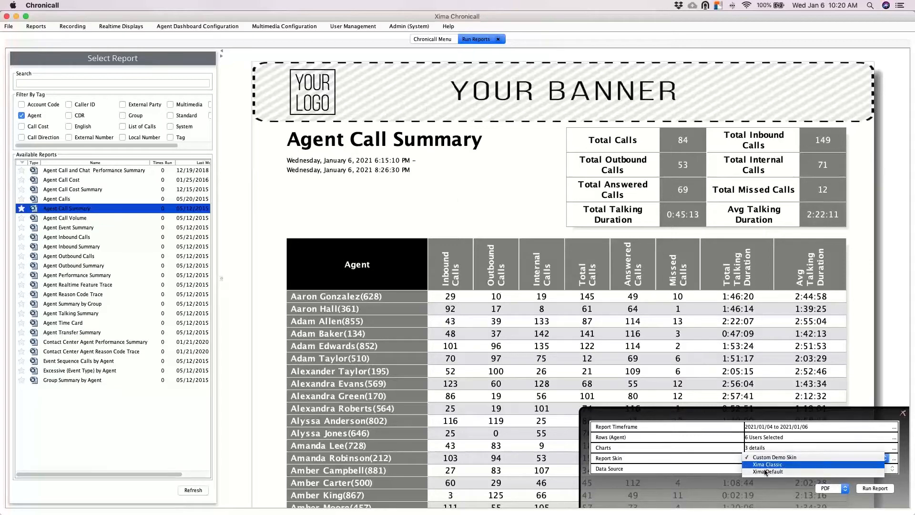
left_click(766, 472)
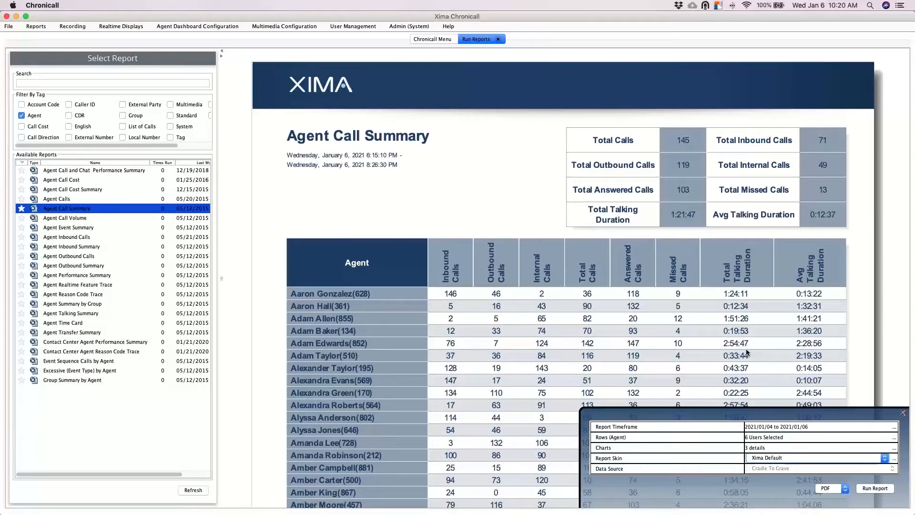
Edit the Xima Default skin, setting the header color to #ff6666 and the row label color to #ffcccc
left_click(894, 462)
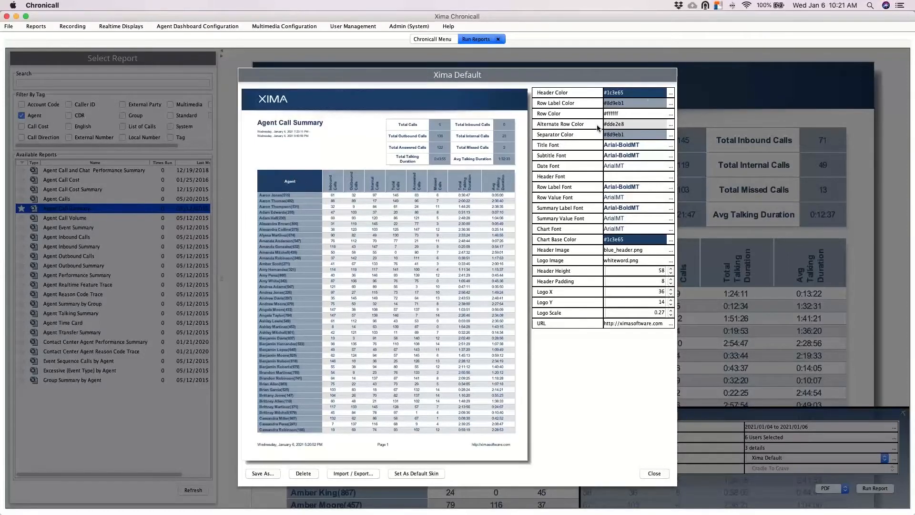
left_click(670, 93)
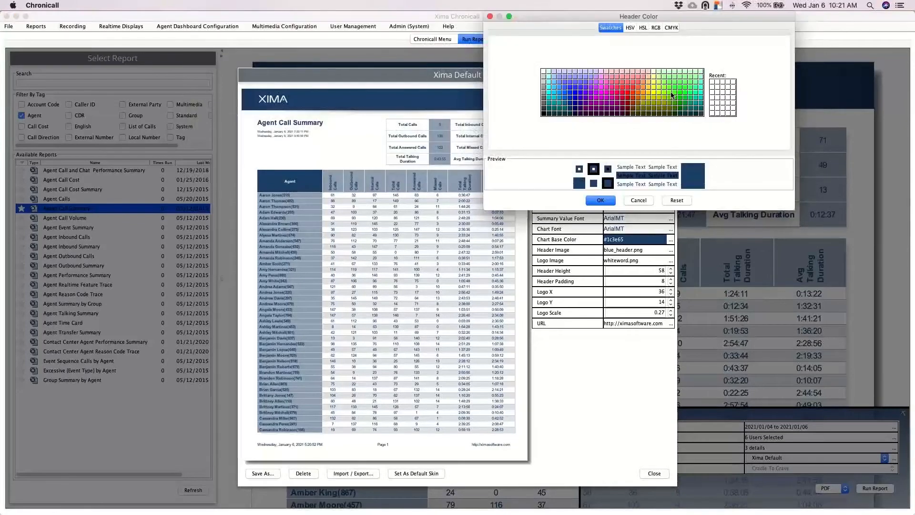
left_click(628, 86)
left_click(601, 200)
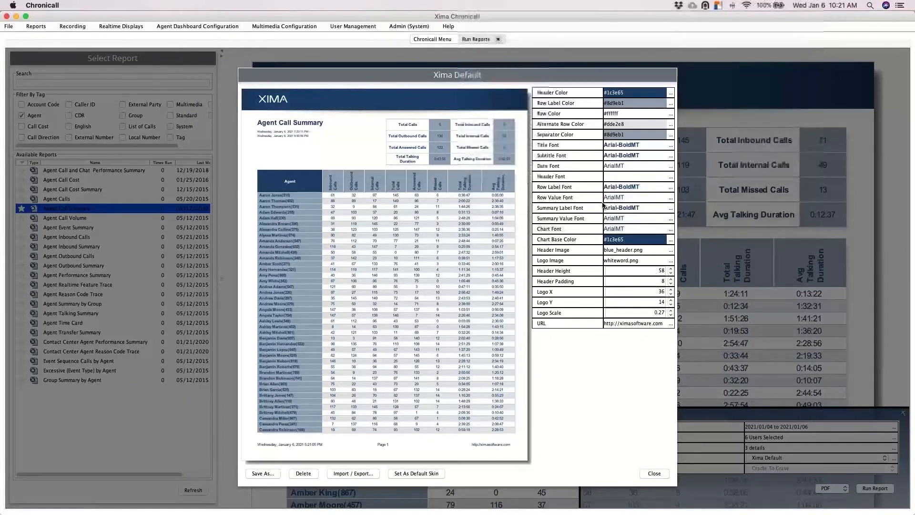
left_click(671, 103)
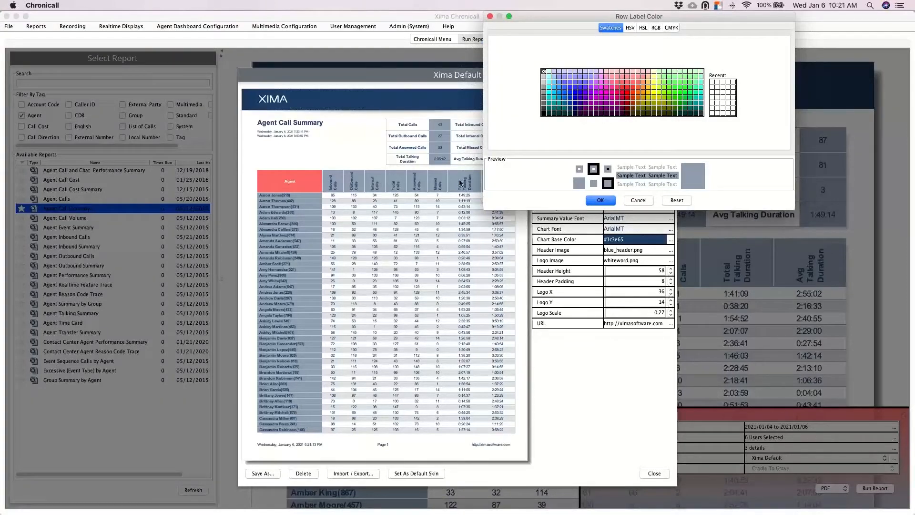
left_click(637, 72)
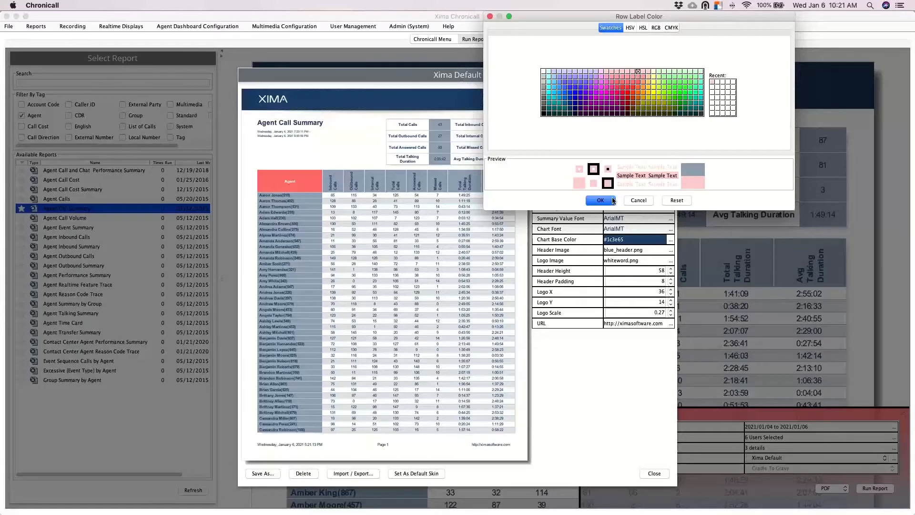
left_click(600, 200)
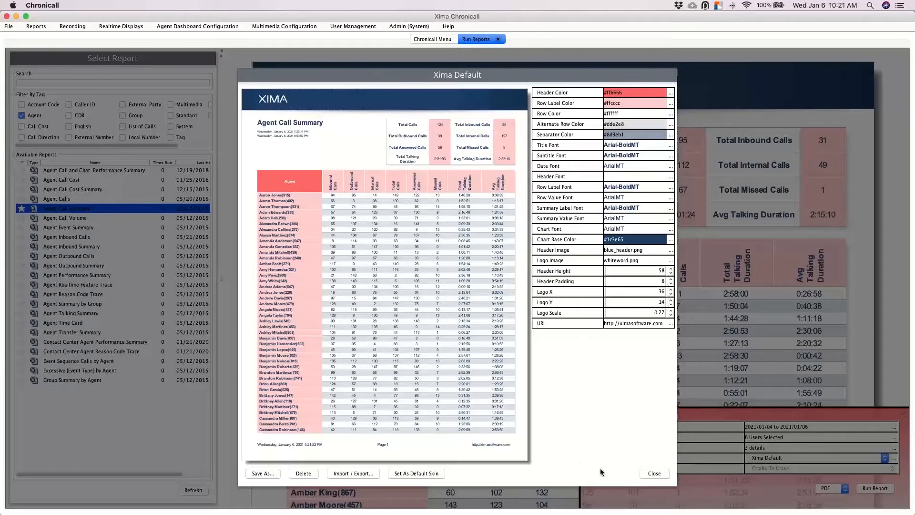
Close the skin editor without overwriting Xima Default, and reload the original colors by switching to Custom Demo Skin and back to Xima Default
left_click(649, 473)
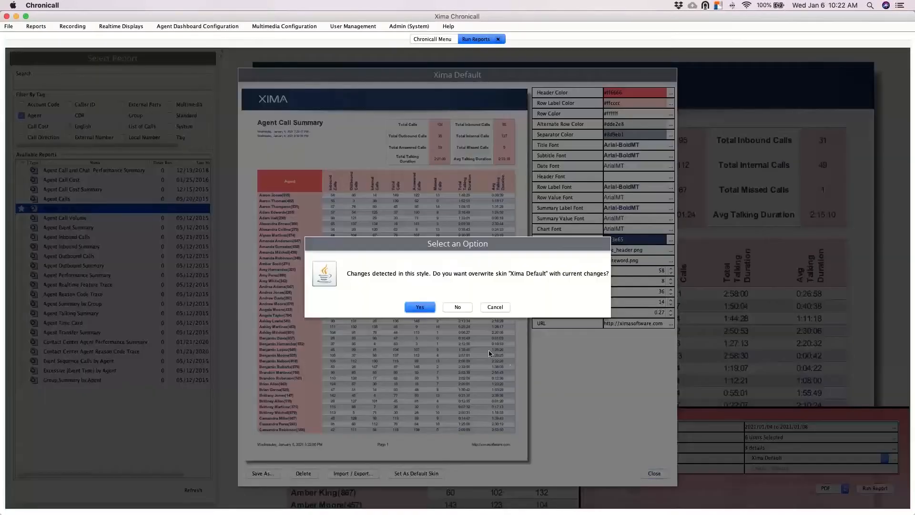
left_click(458, 308)
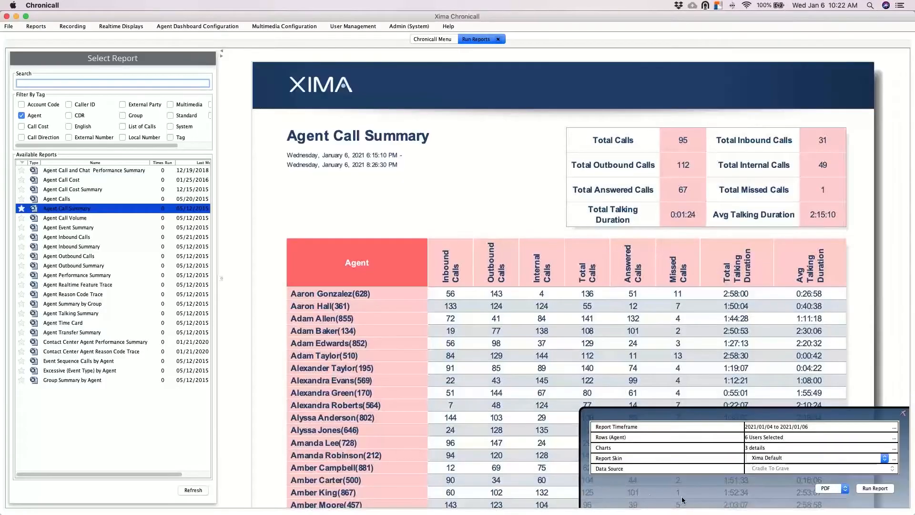
left_click(763, 459)
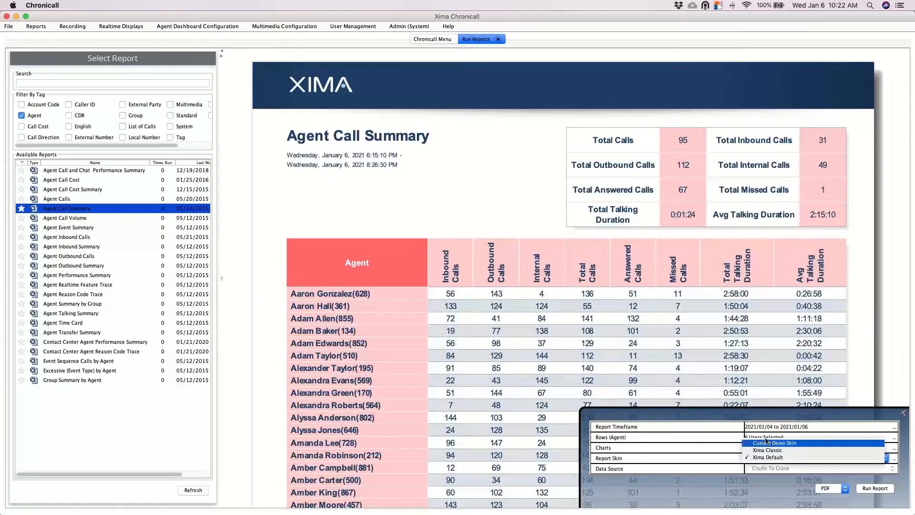
left_click(767, 443)
left_click(885, 459)
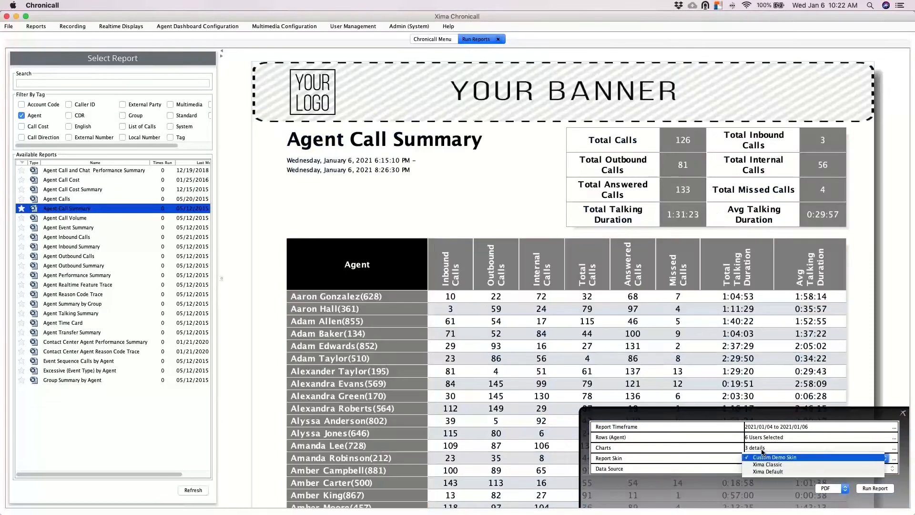
left_click(763, 474)
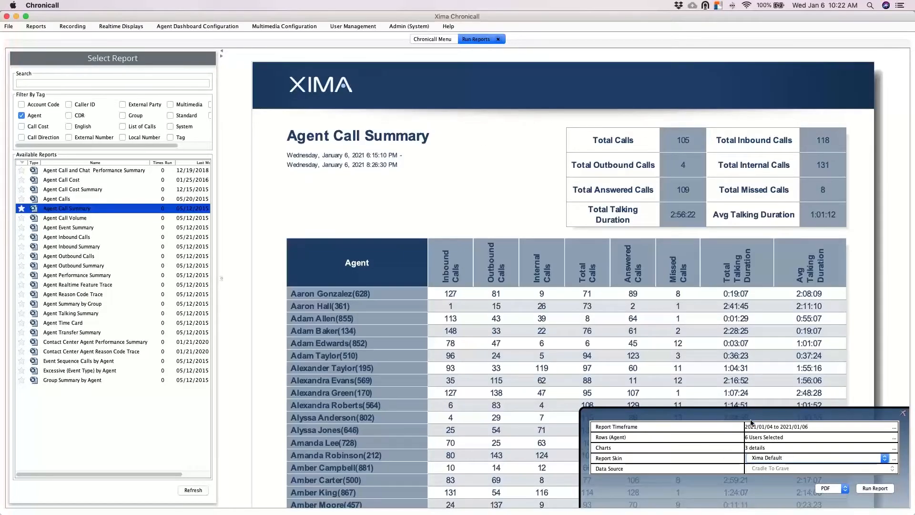
Keep PDF as the output format and run the Agent Call Summary report
left_click(845, 489)
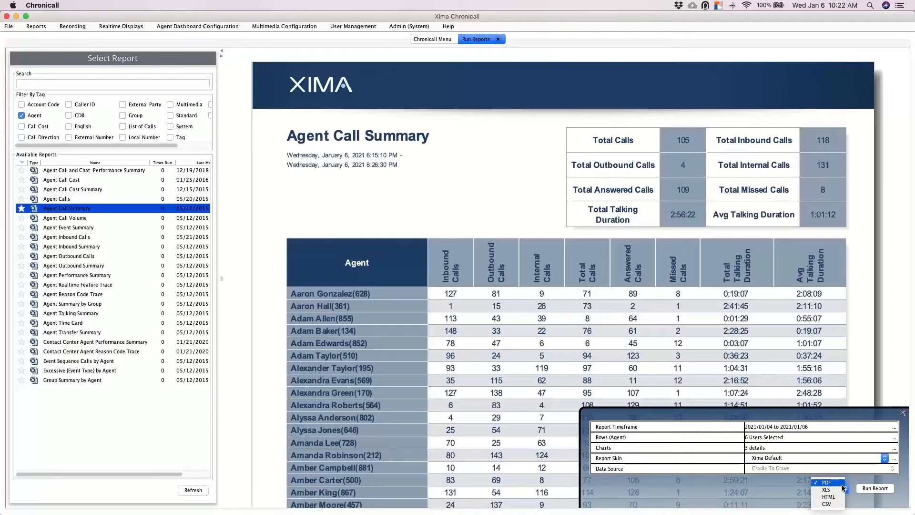
left_click(843, 487)
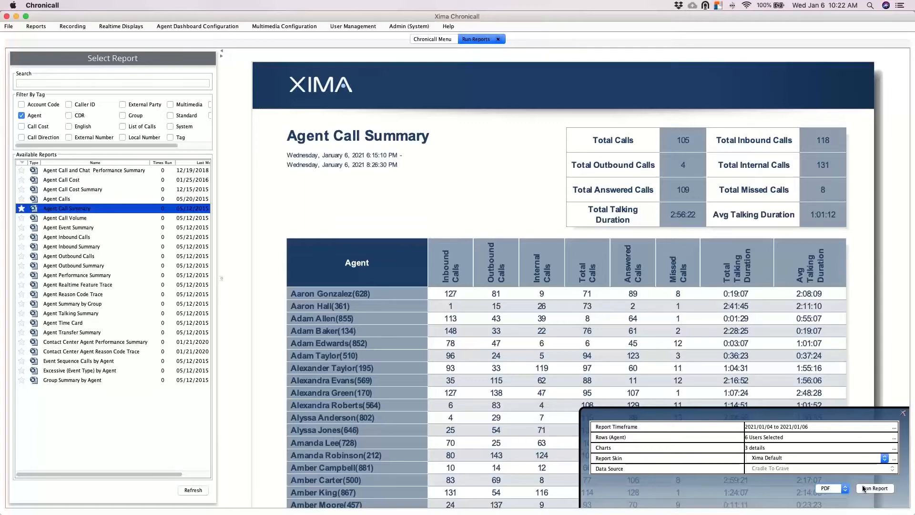
left_click(864, 488)
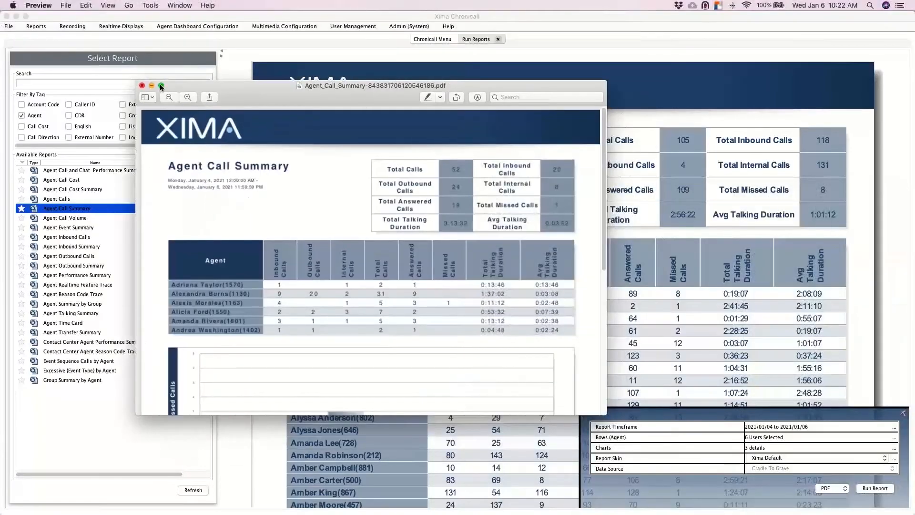
Examine the summary totals, agent table and charts in the generated PDF at full screen, and close it
left_click(162, 85)
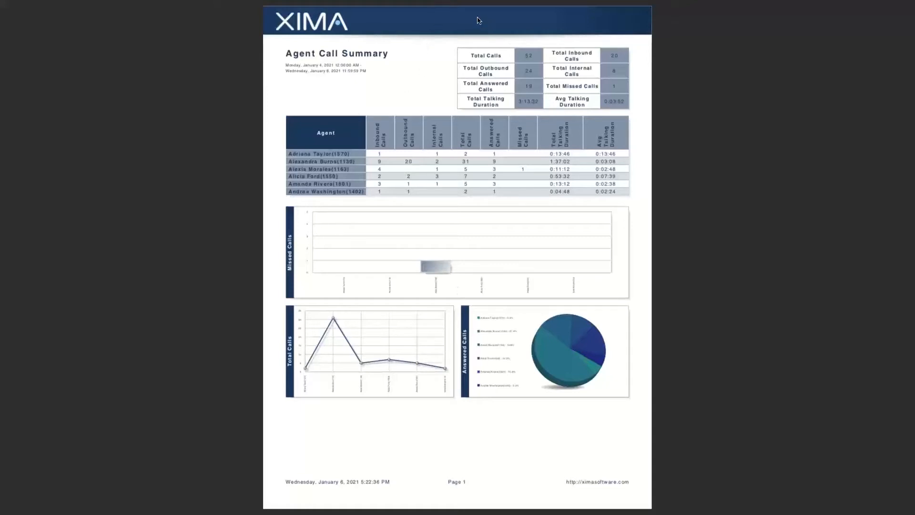
mouse_move(463, 2)
left_click(52, 27)
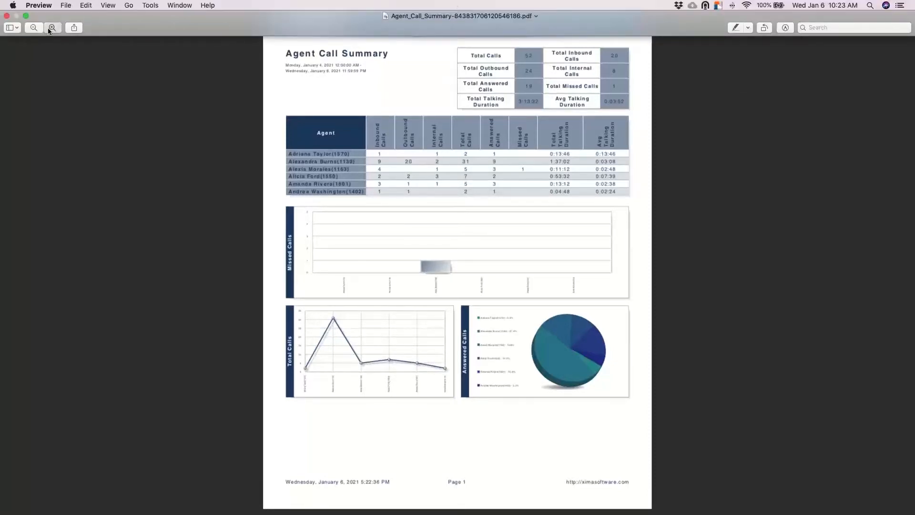
left_click(52, 28)
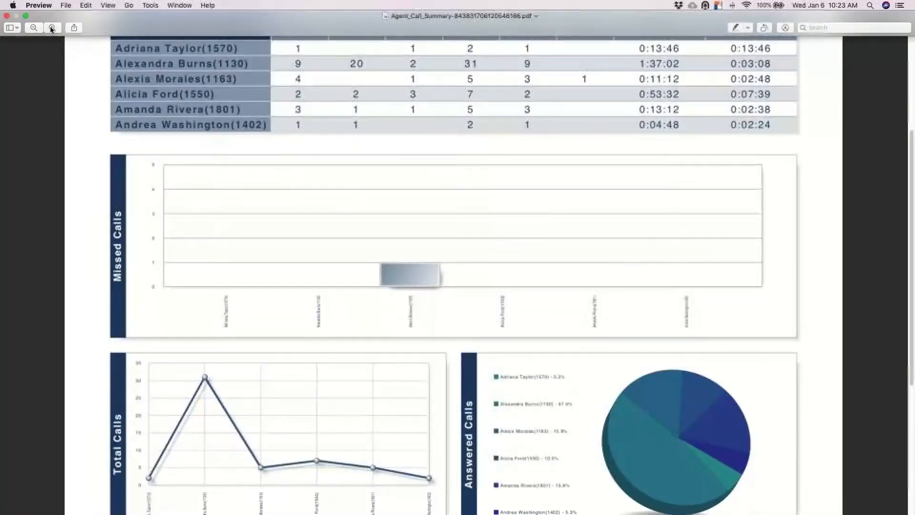
scroll(475, 321, "up", 3)
scroll(475, 320, "up", 10)
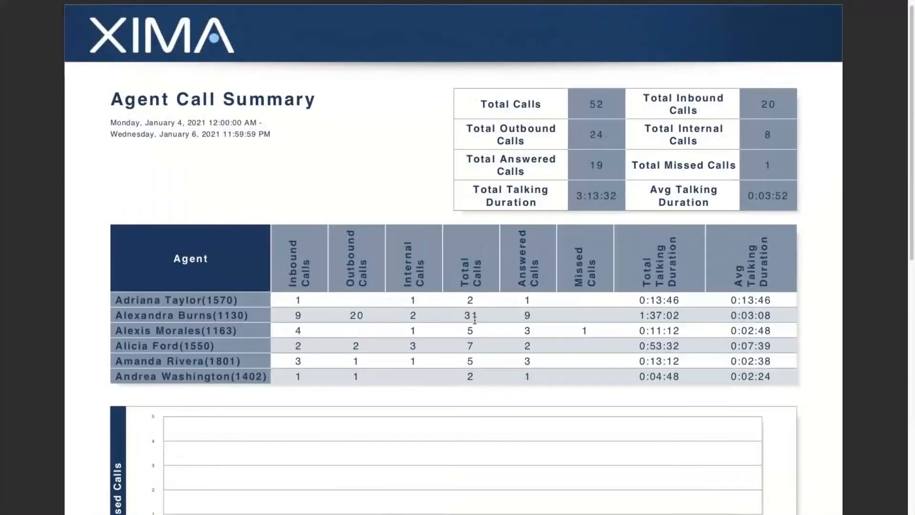
scroll(475, 320, "down", 2)
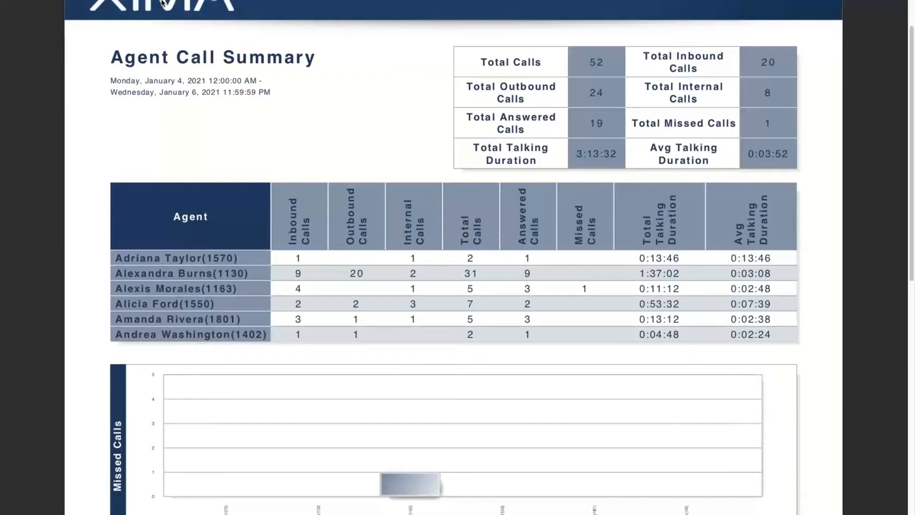
mouse_move(162, 1)
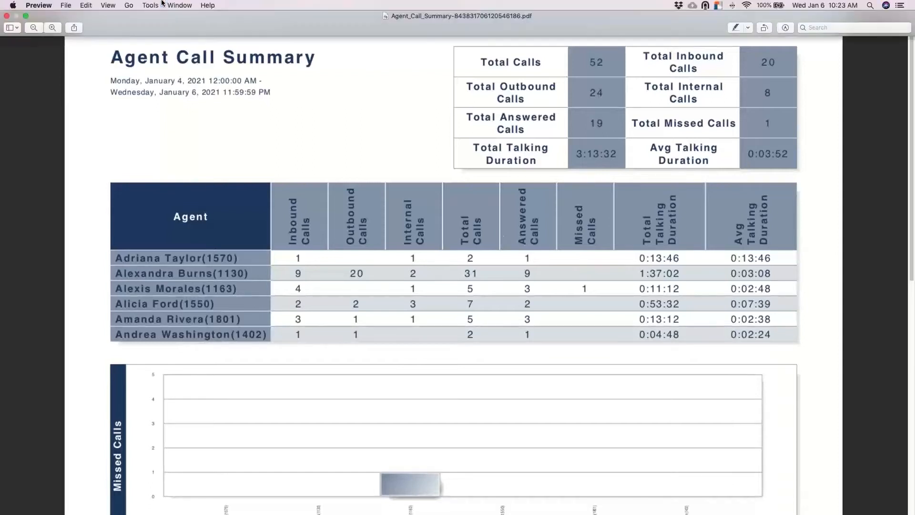
left_click(6, 15)
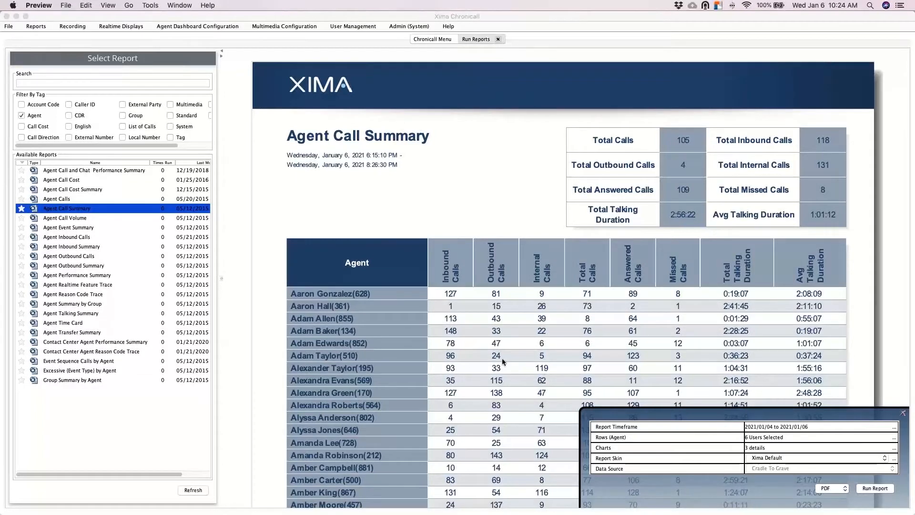
Clear the Agent tag filter and open the wizard for creating a new report
left_click(21, 117)
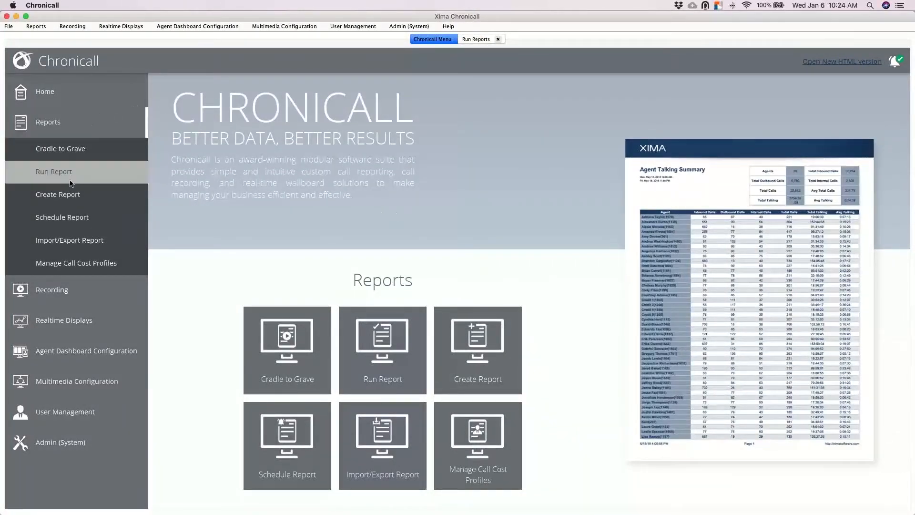
left_click(88, 199)
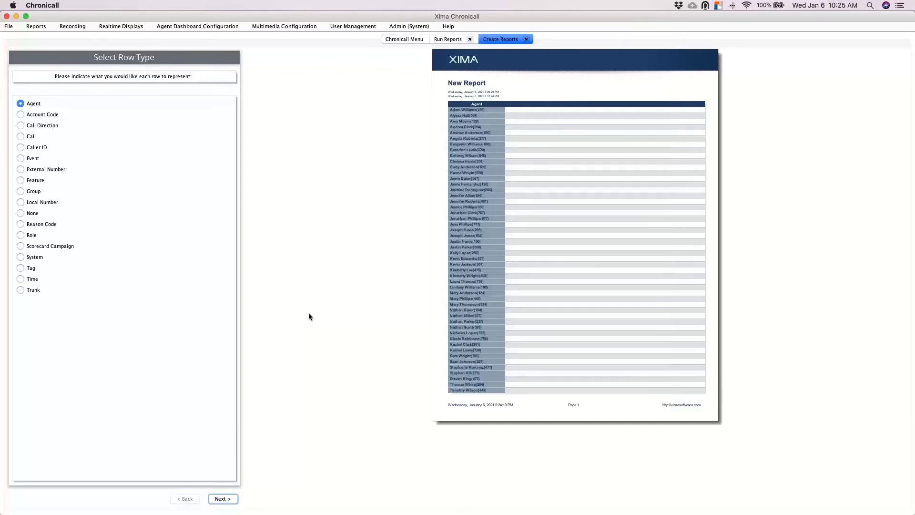
Search the available reports for "summary" and return to the new report wizard
left_click(450, 38)
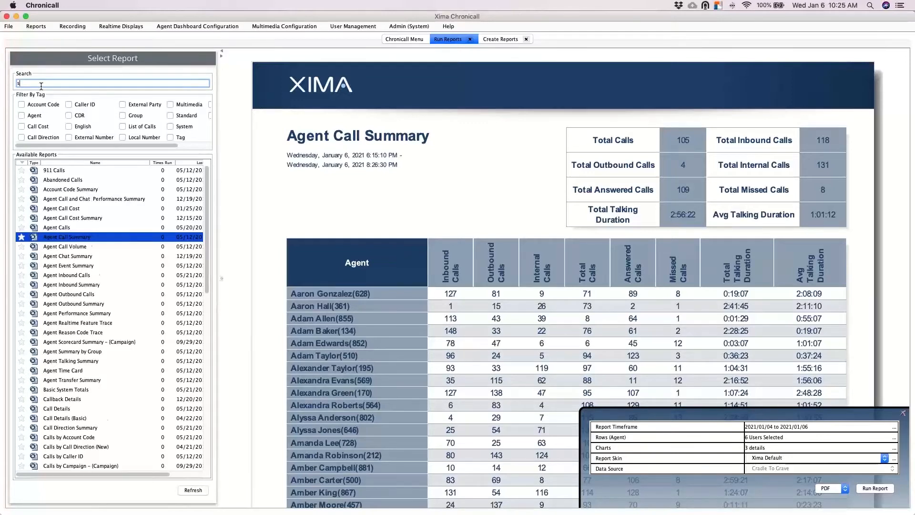
type("summary")
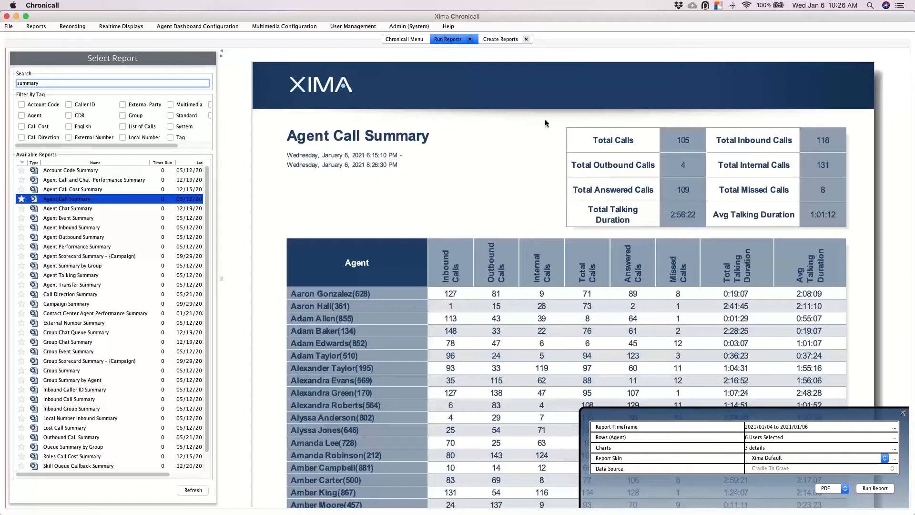
left_click(499, 41)
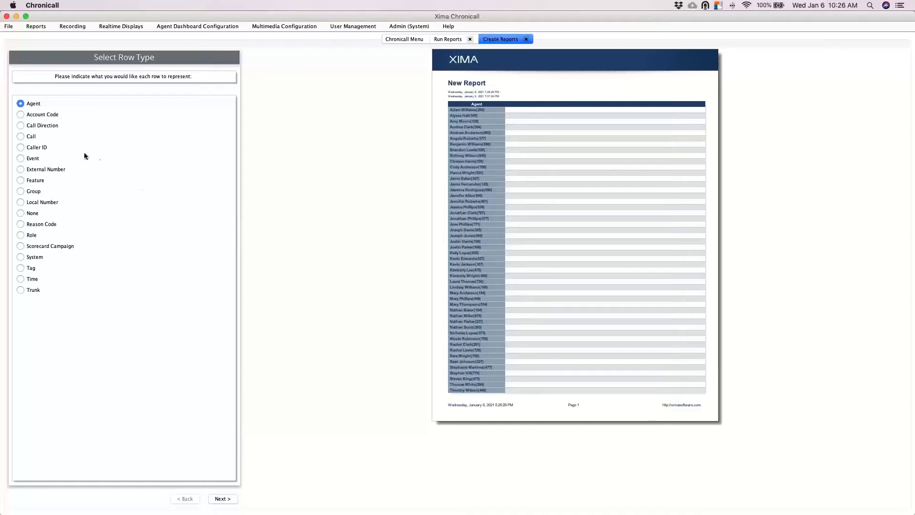
Preview the Account Code, Call Direction, Call, Caller ID and Agent row types for the new report, and select Group
left_click(34, 118)
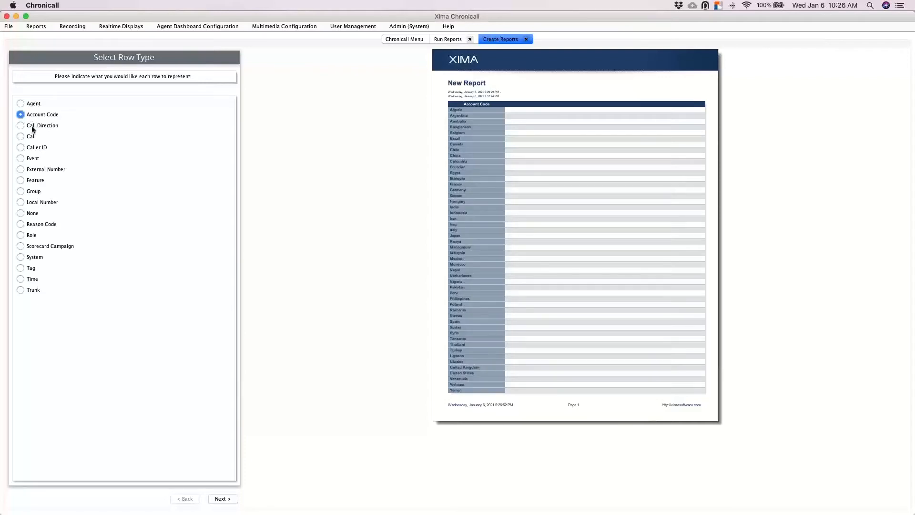
left_click(32, 127)
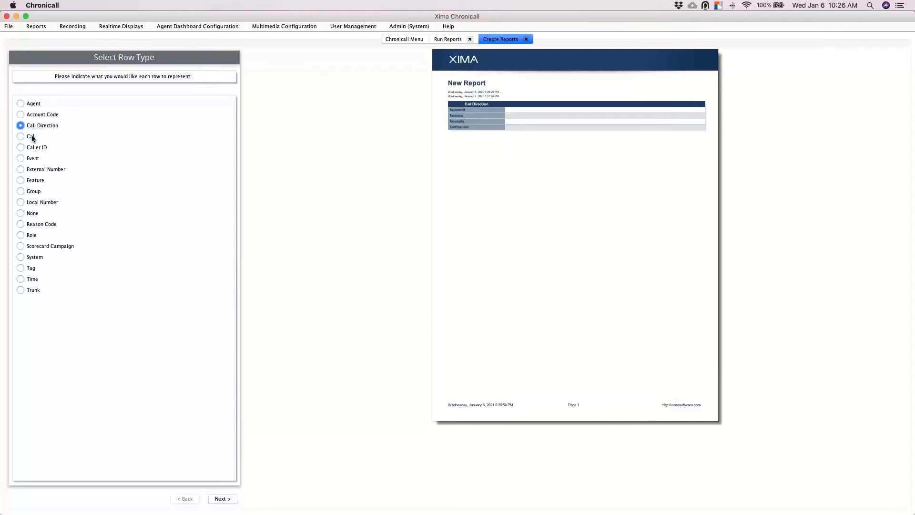
left_click(33, 137)
left_click(33, 148)
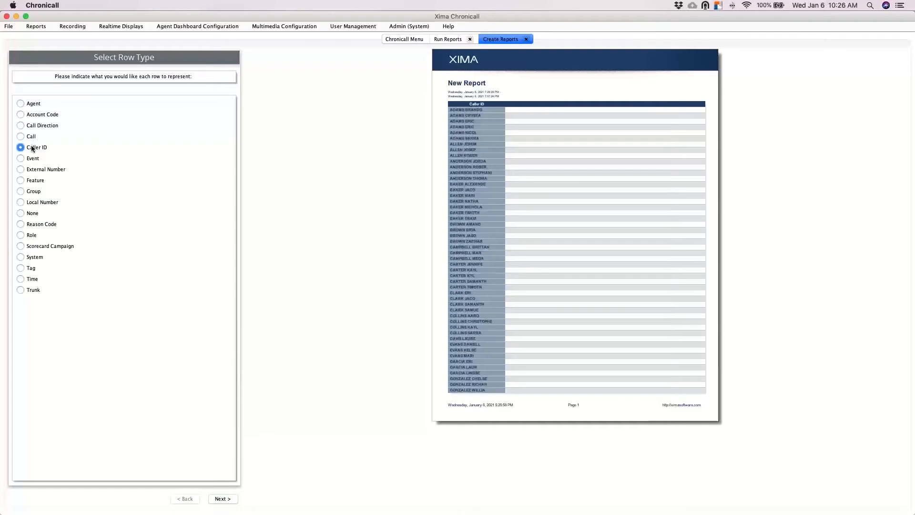
left_click(32, 104)
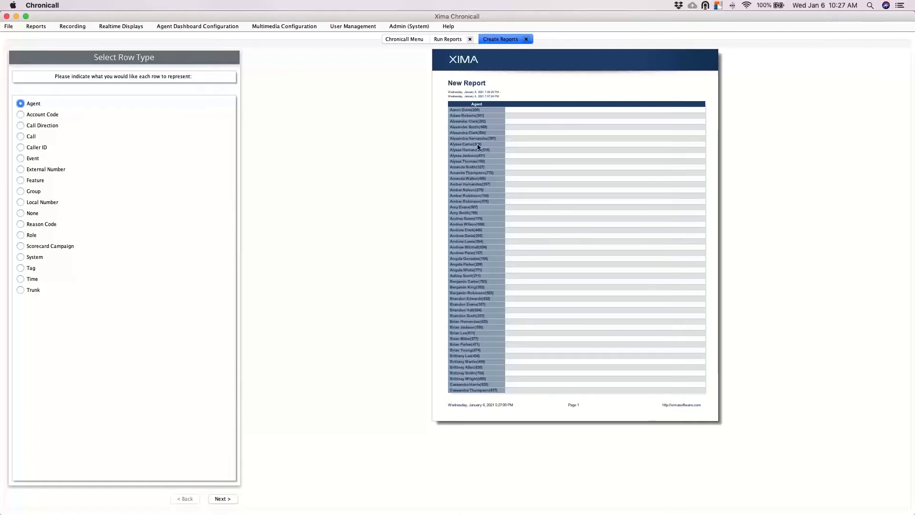
left_click(39, 191)
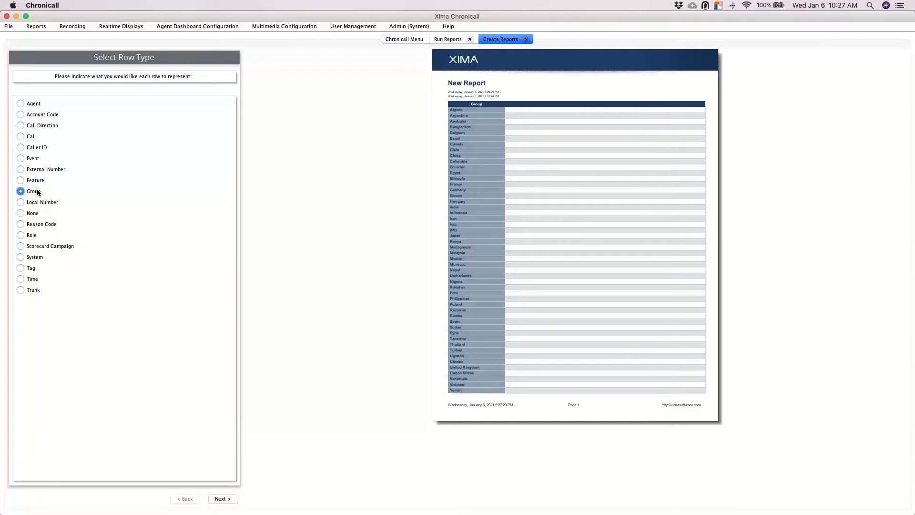
Preview the Caller ID and Agent row types for the new report, and compare the Agent rows with the Agent Call Summary report
left_click(25, 147)
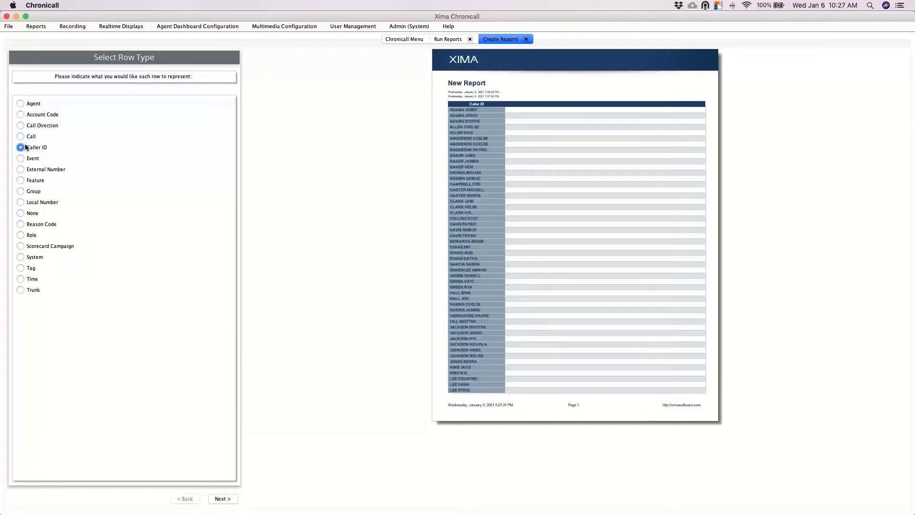
left_click(32, 104)
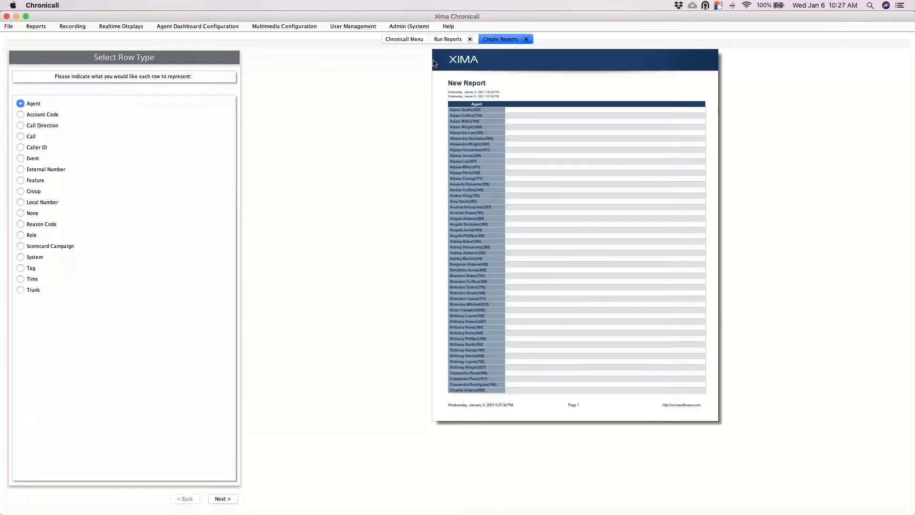
left_click(448, 39)
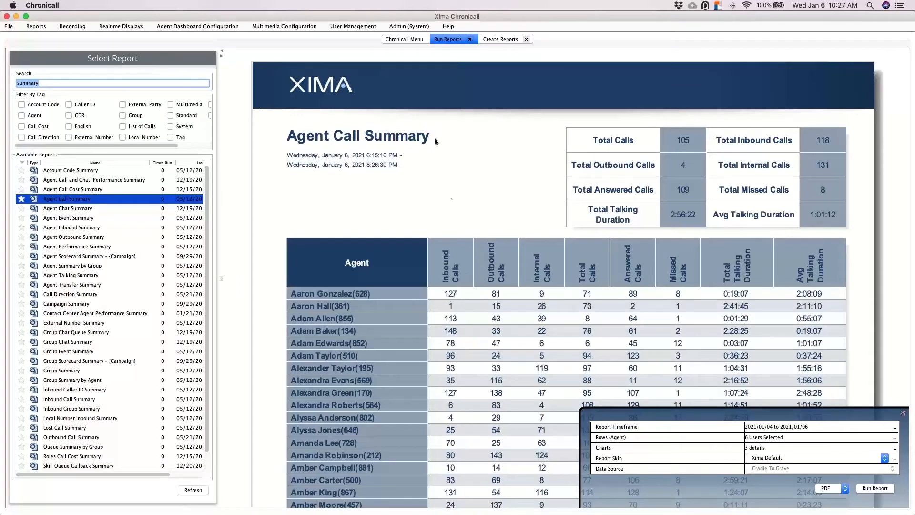
left_click(498, 39)
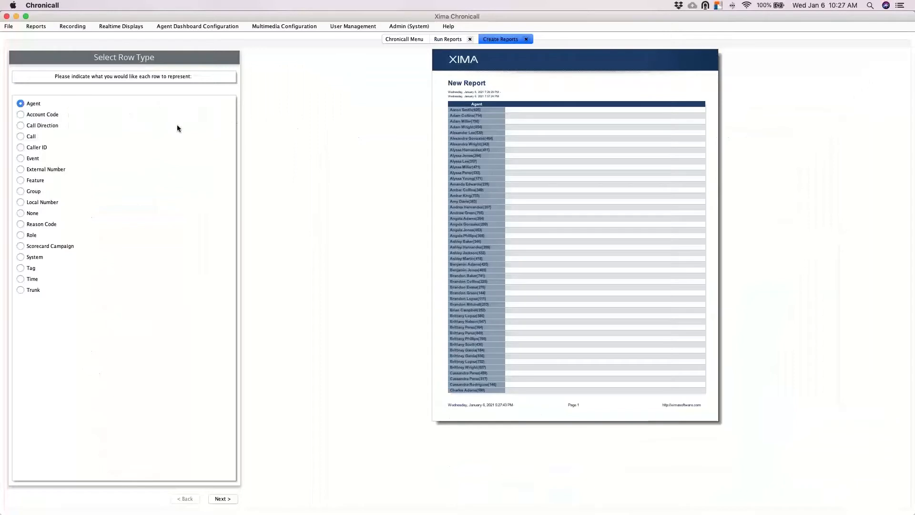
Preview the Call Direction and External Number row types for the new report, and select Agent
left_click(58, 125)
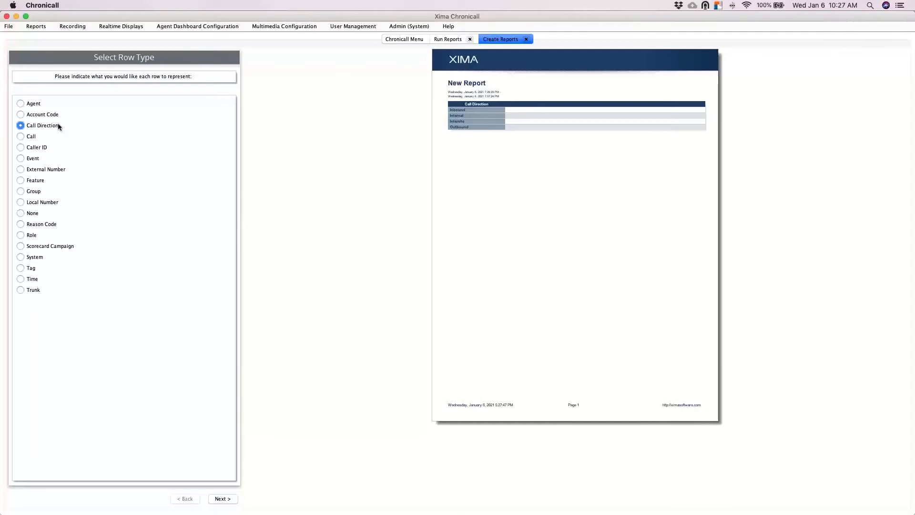
left_click(54, 171)
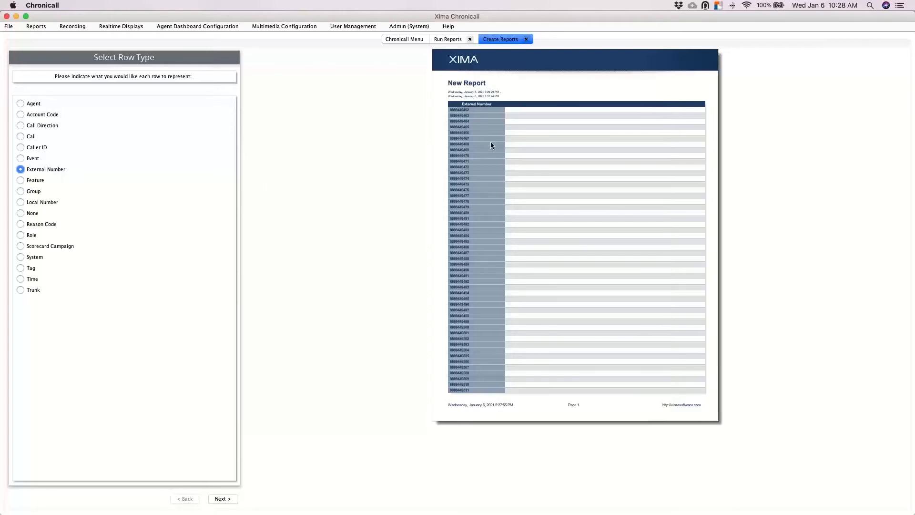
left_click(46, 102)
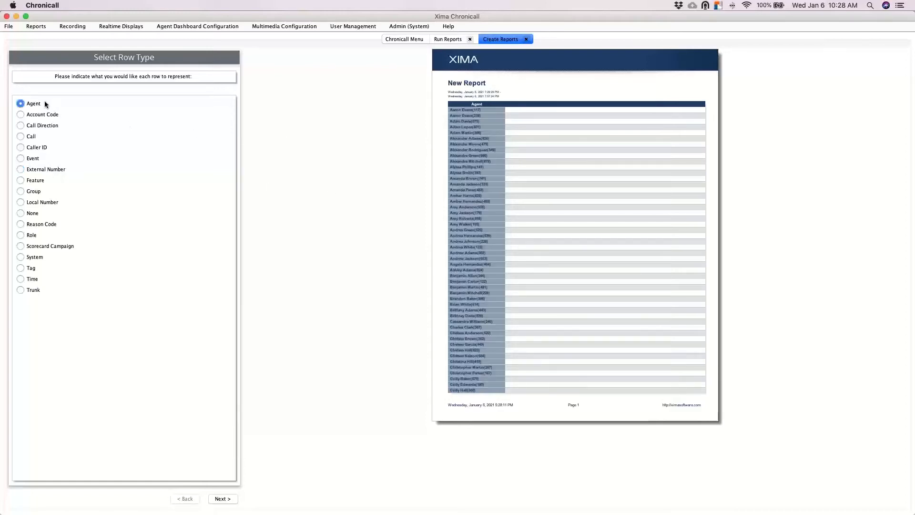
Clear the "summary" search among the available reports, preview the Agent Inbound Calls report, and return to the new report wizard
left_click(439, 38)
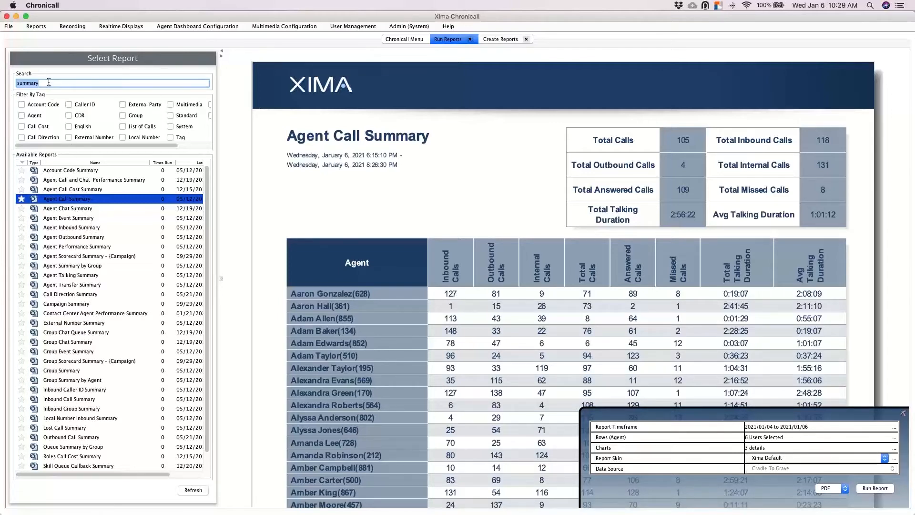
key("BackSpace")
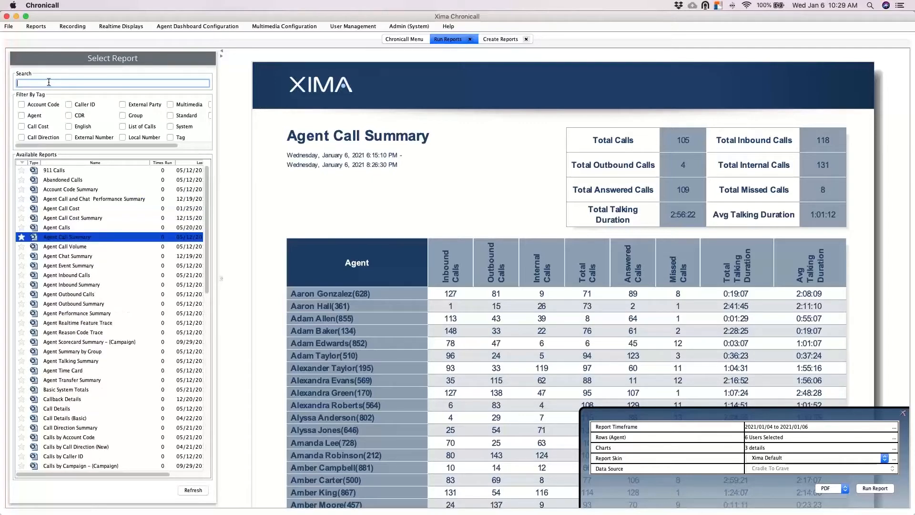
left_click(57, 275)
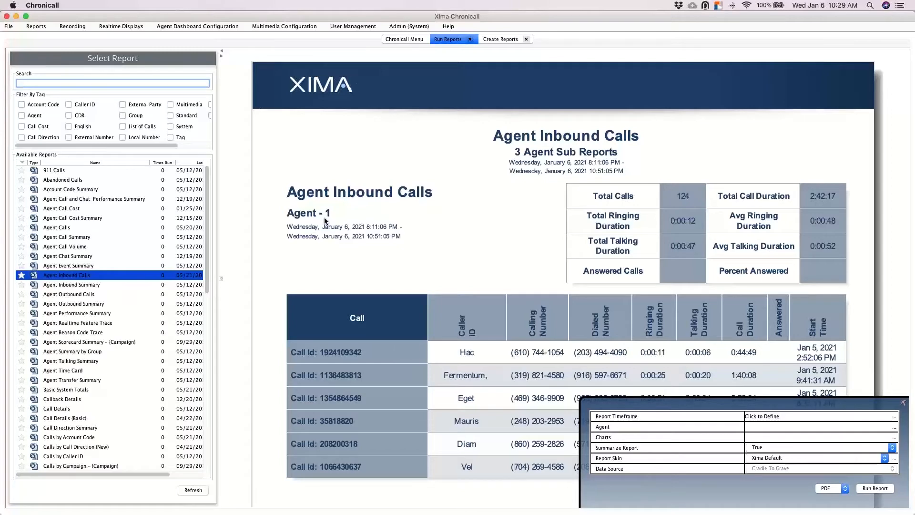
left_click(499, 40)
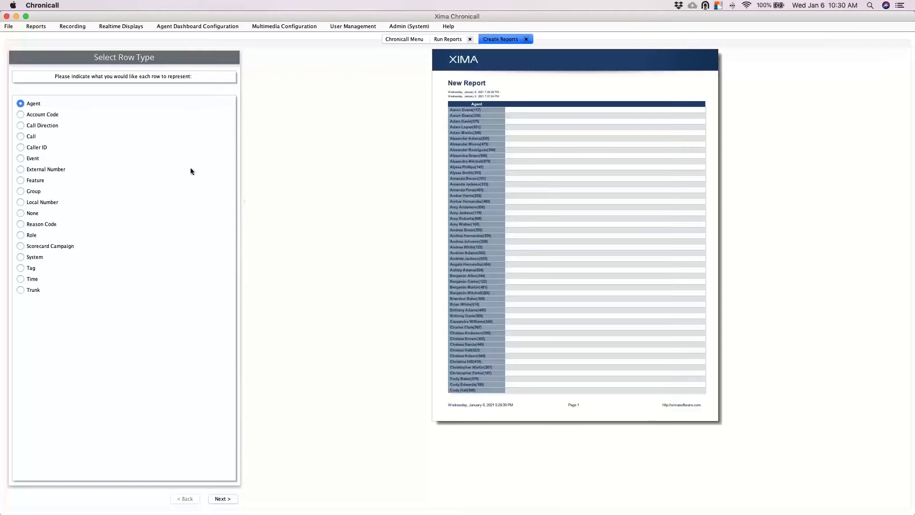
Preview the Call, Event and Feature row types for the new report, and select Call again
left_click(27, 137)
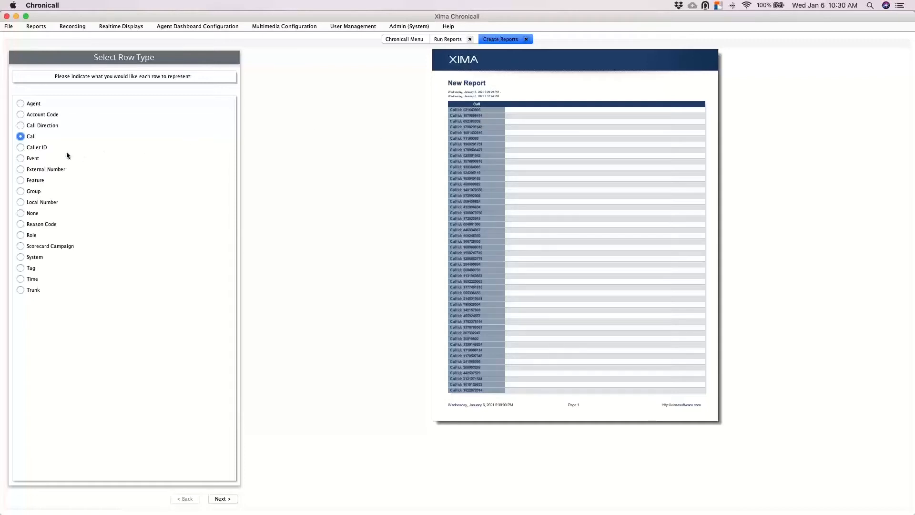
left_click(43, 158)
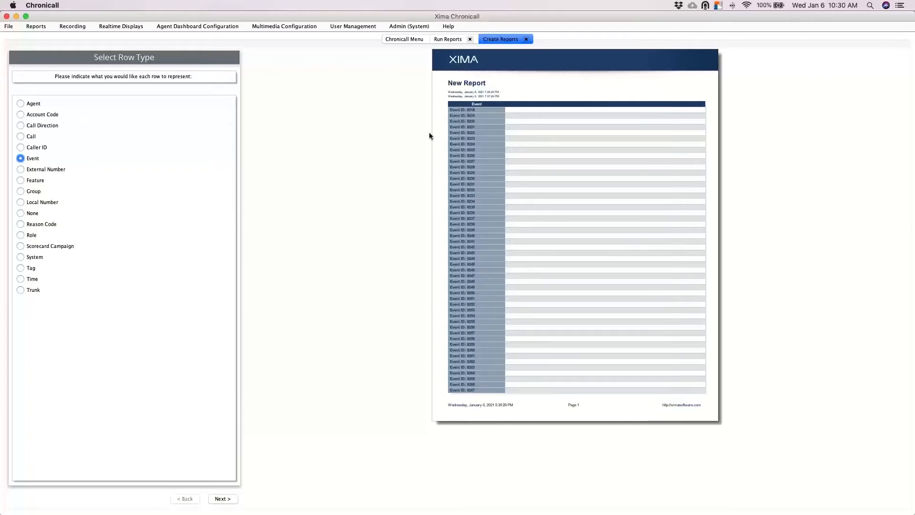
left_click(45, 181)
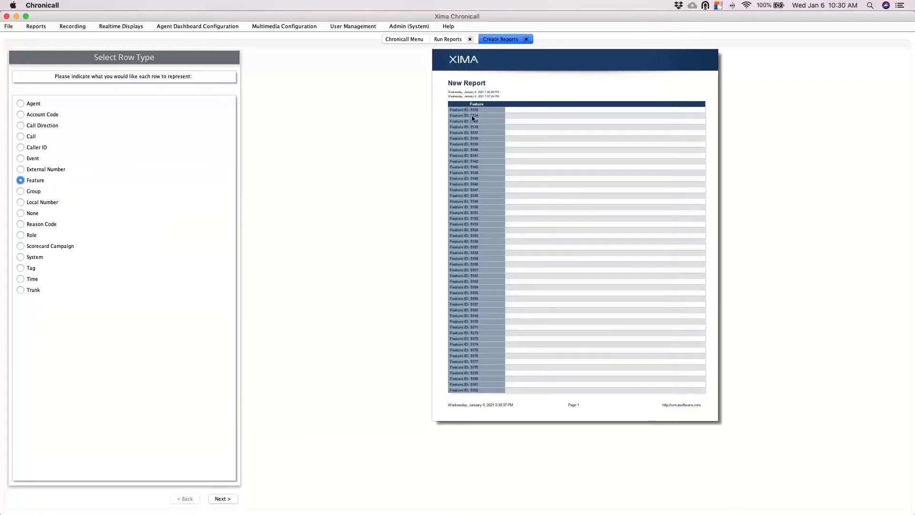
left_click(34, 136)
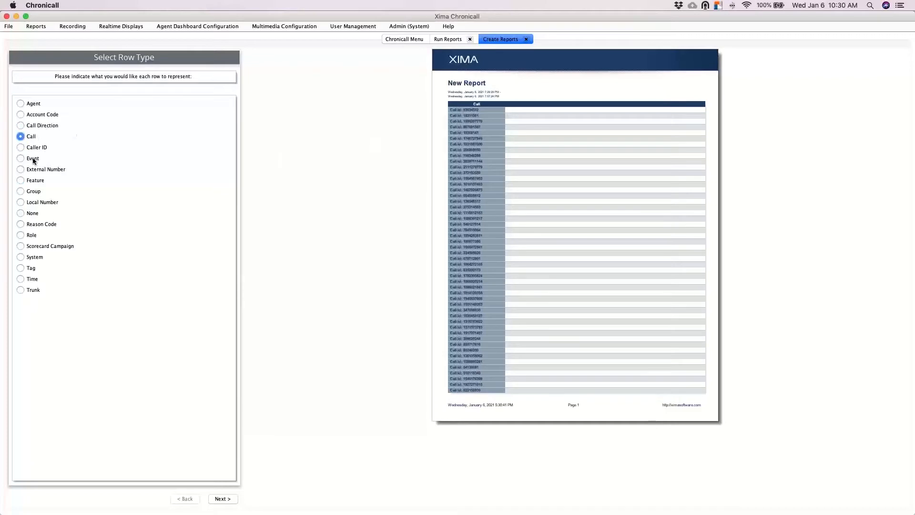
left_click(33, 160)
left_click(33, 180)
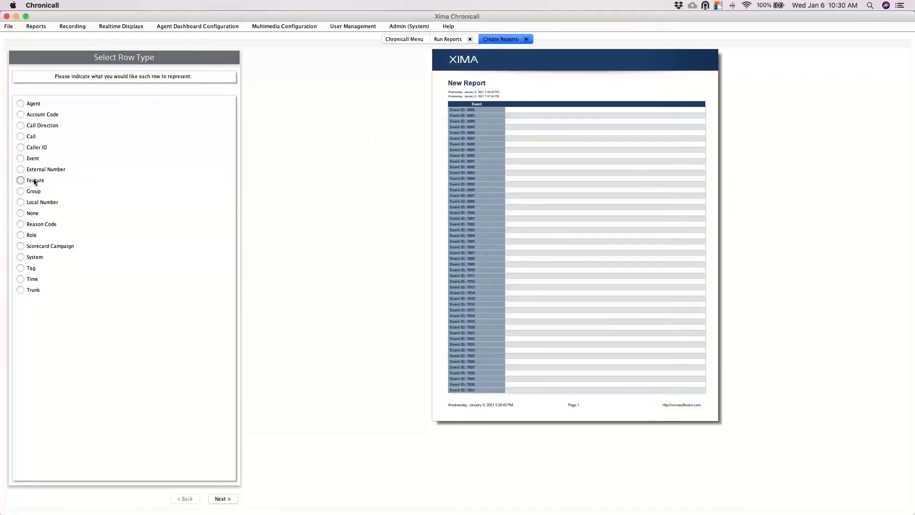
left_click(31, 137)
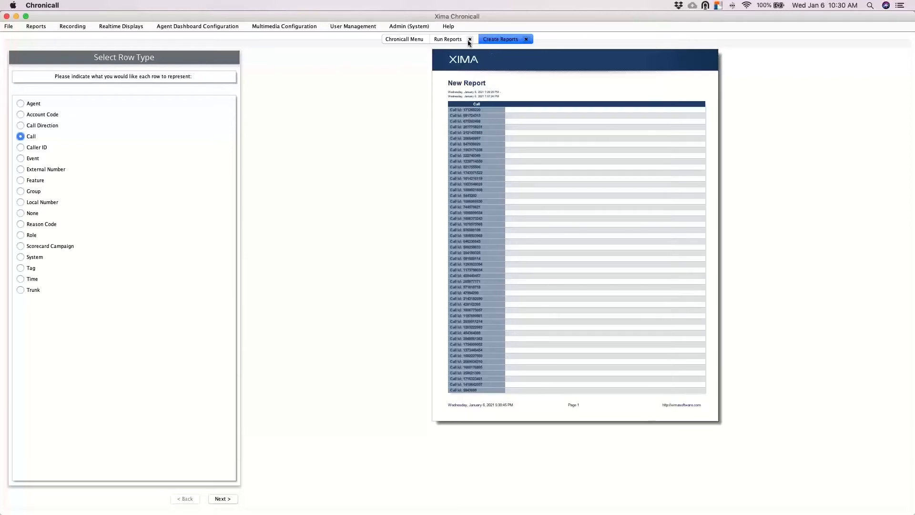
Search the available reports for "time" and clear the search
left_click(448, 40)
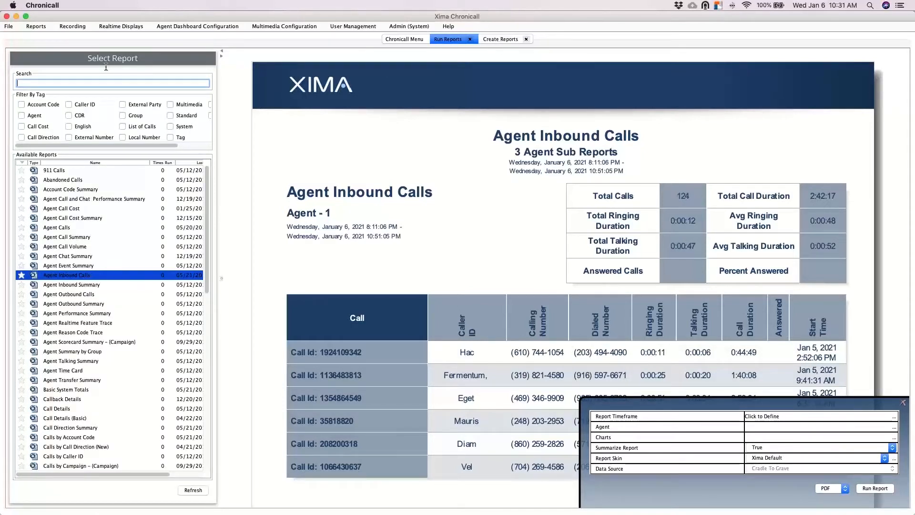
type("time")
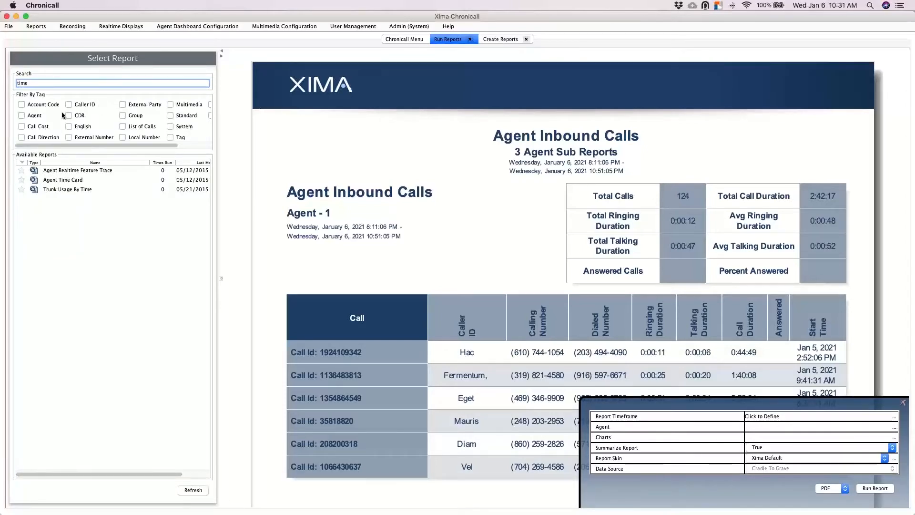
key("BackSpace")
key("BackSpace")
key("BackSpace")
key("BackSpace")
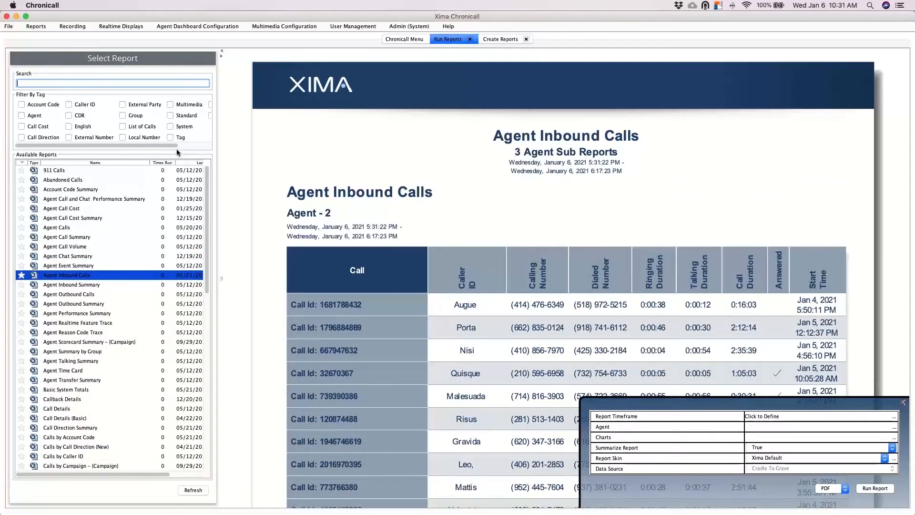
Filter the available reports by the "Time Int" tag, preview Inbound Call Performance, and examine its time-per-row options
left_click_drag(172, 145, 194, 147)
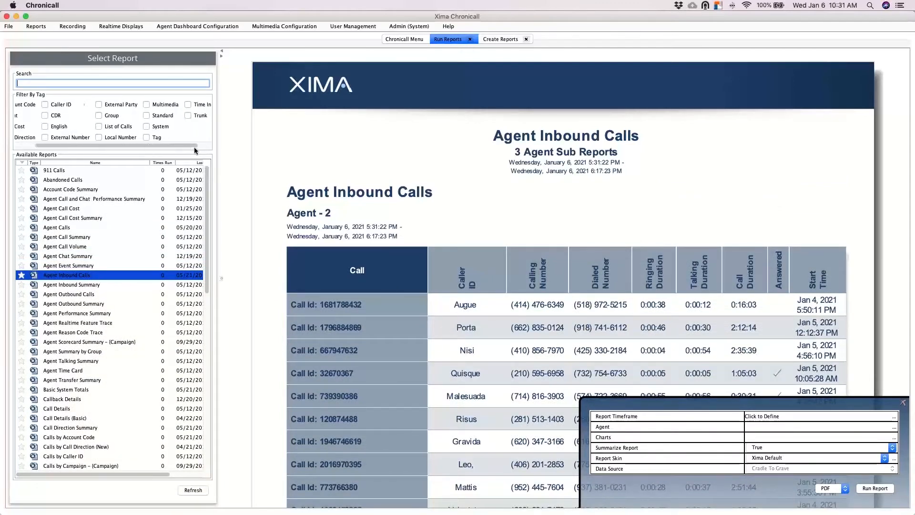
left_click(185, 105)
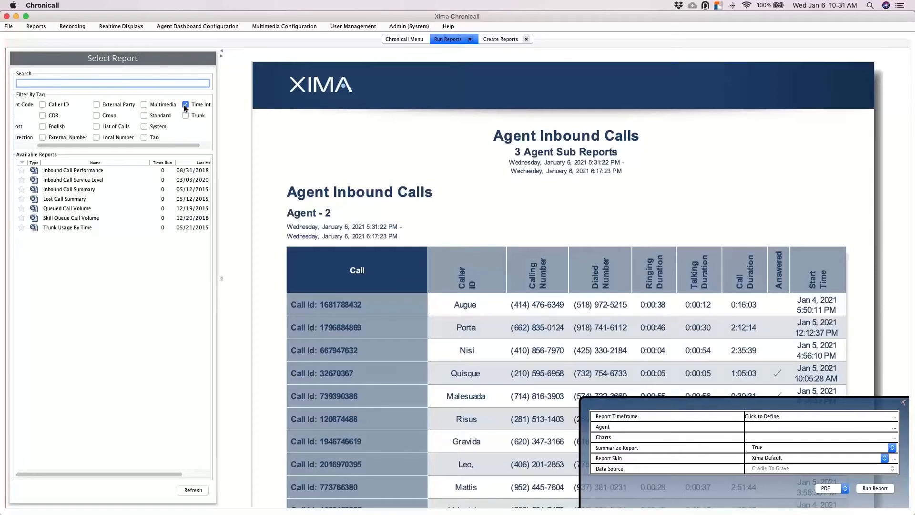
left_click(98, 171)
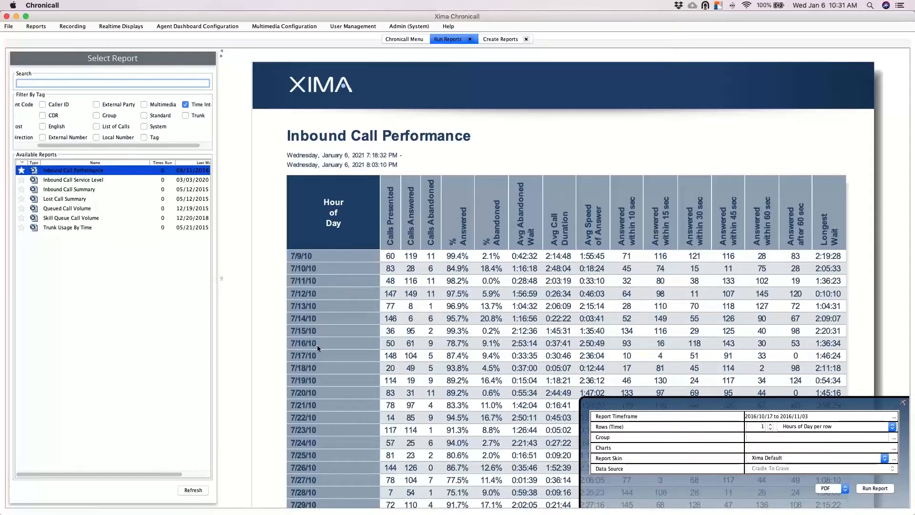
left_click(881, 428)
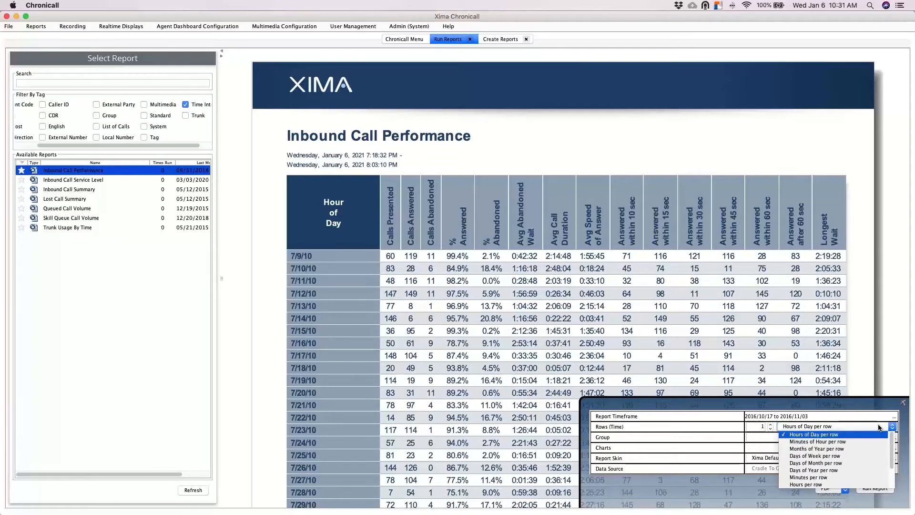
left_click(744, 136)
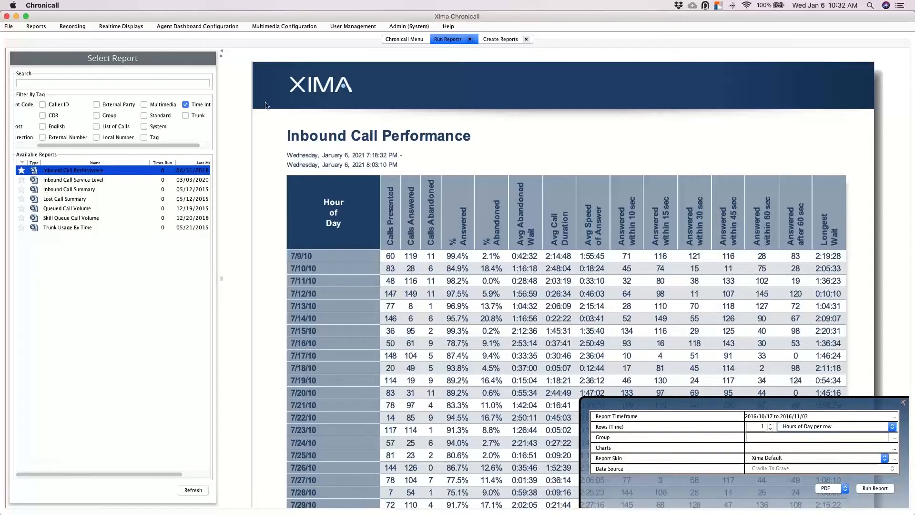
Clear the time tag filter and select Time as the row type for the new report
left_click(190, 106)
left_click(491, 40)
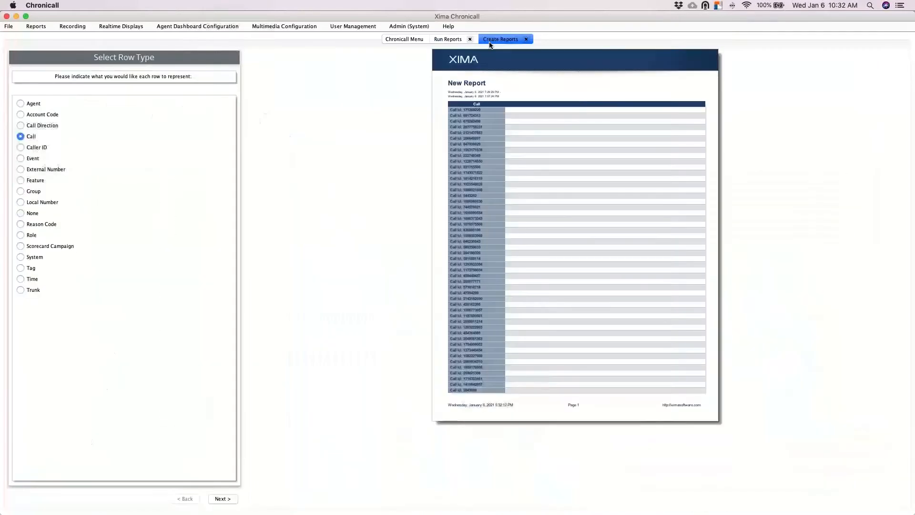
left_click(21, 279)
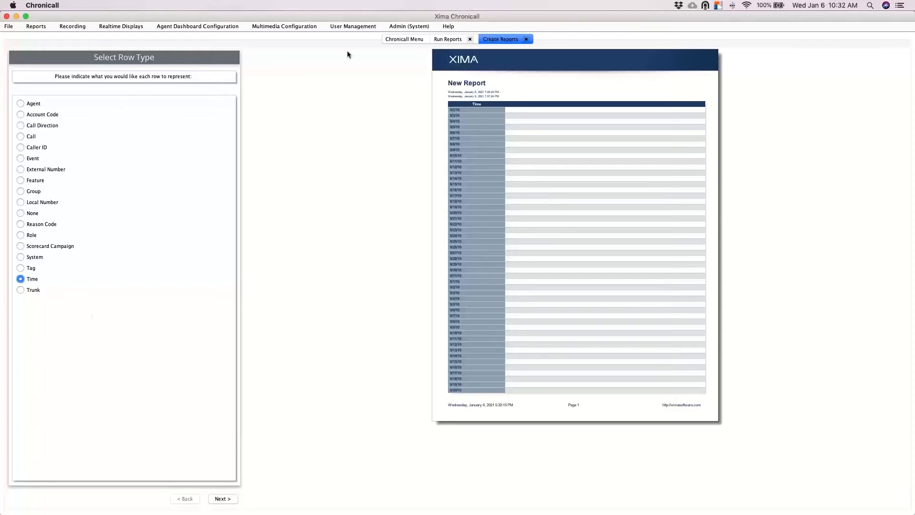
Find the Agent Inbound Calls report among the available reports, preview its call rows, and return to the new report wizard
left_click(449, 40)
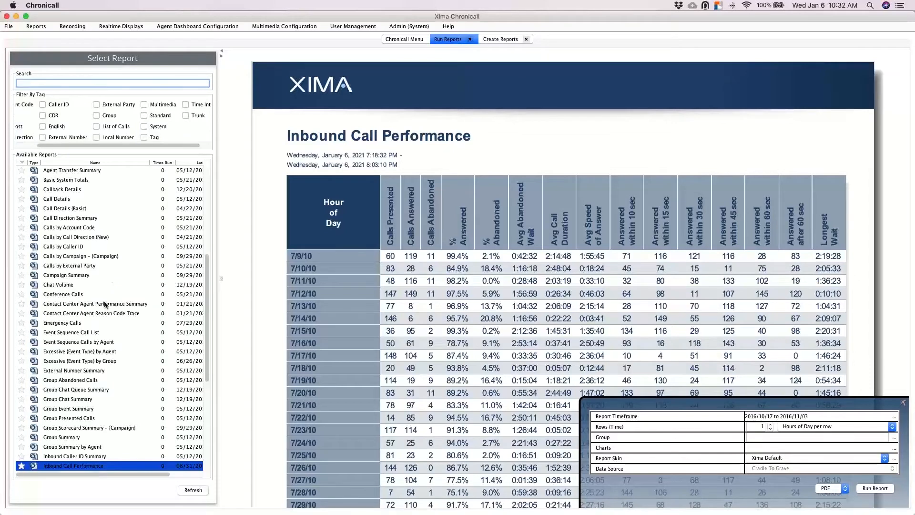
scroll(69, 274, "up", 5)
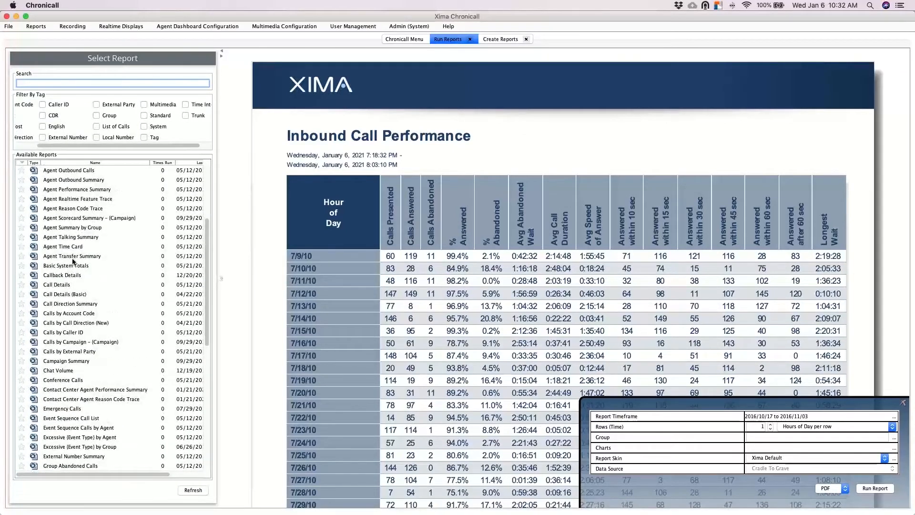
scroll(74, 260, "up", 7)
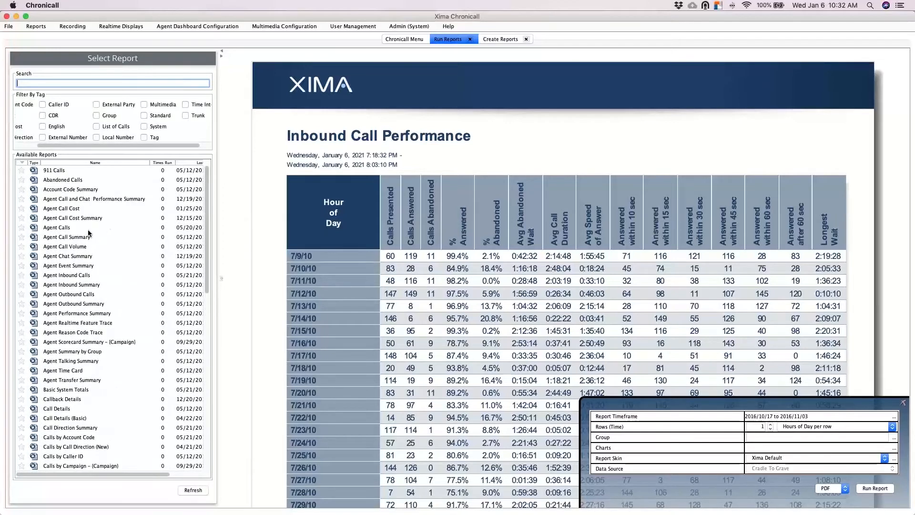
left_click(71, 276)
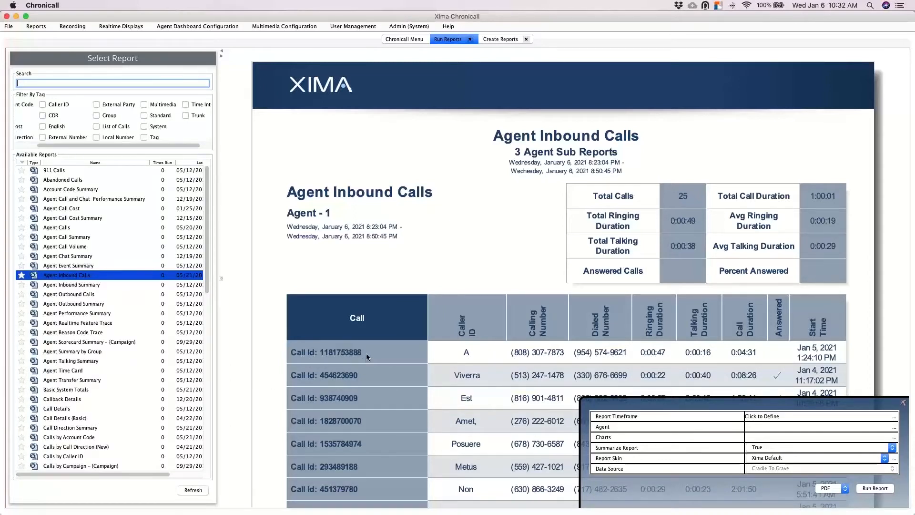
left_click(493, 41)
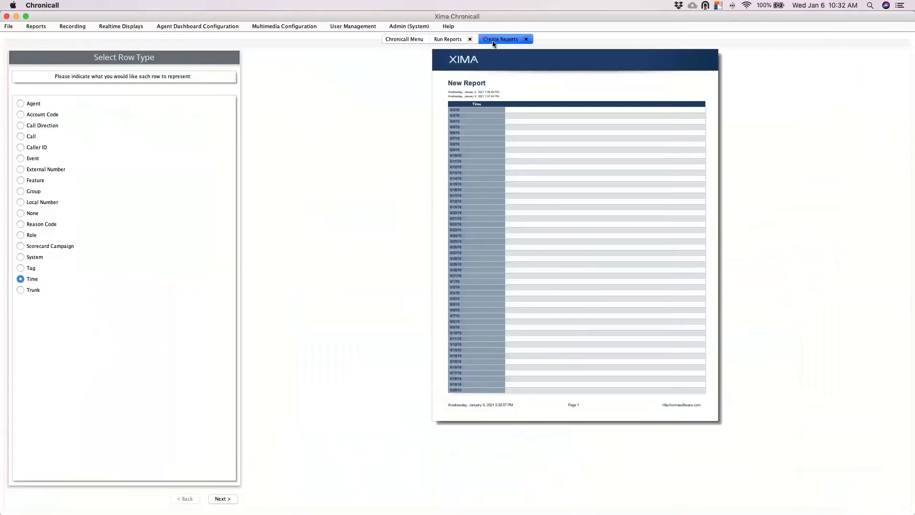
Preview the Call and Event row types for the new report, and select Feature
left_click(37, 136)
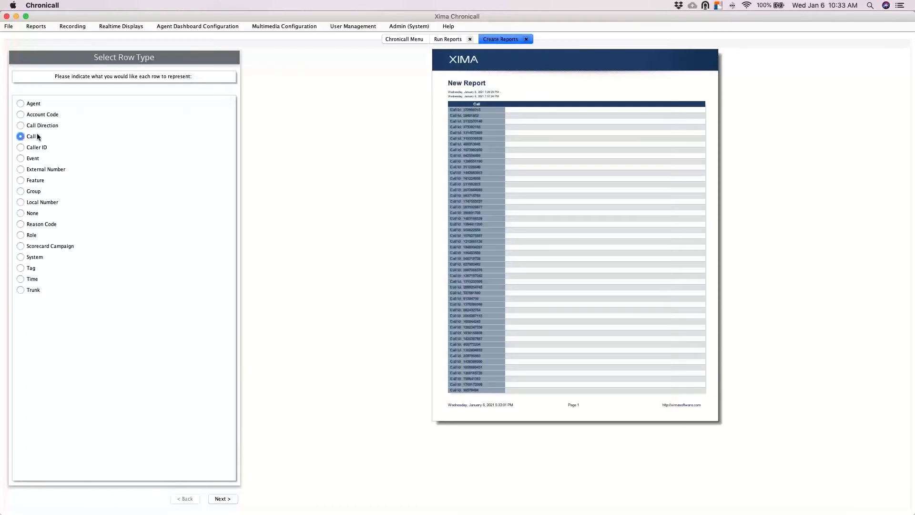
left_click(36, 160)
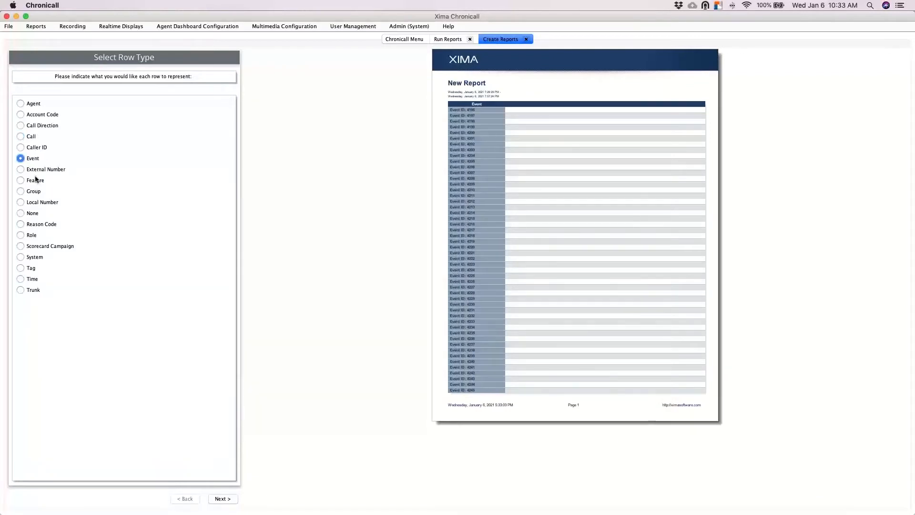
left_click(36, 179)
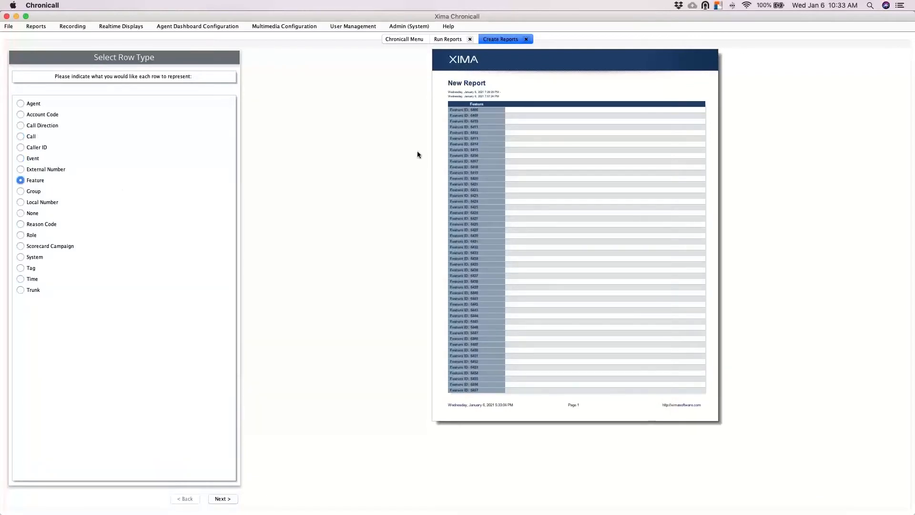
Preview the Call, Agent, Time, Event and Feature row types to compare what each would list in the new report
left_click(21, 137)
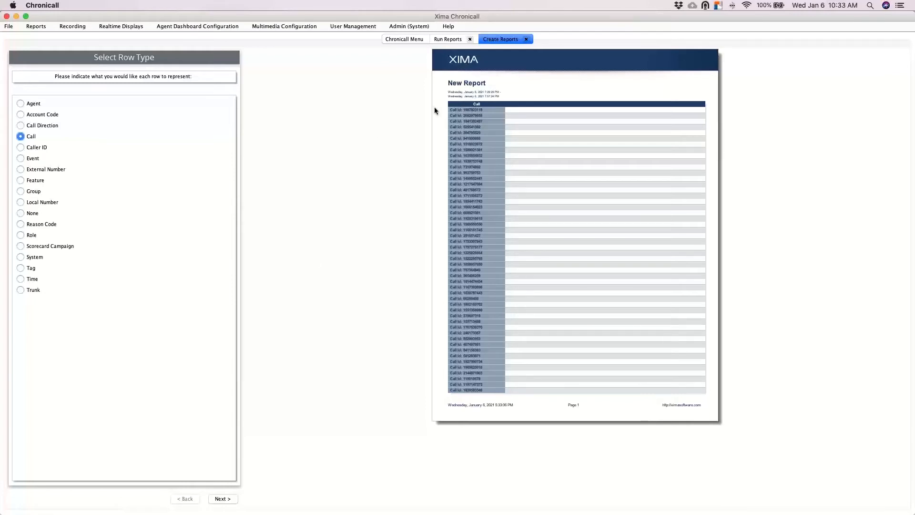
left_click(32, 103)
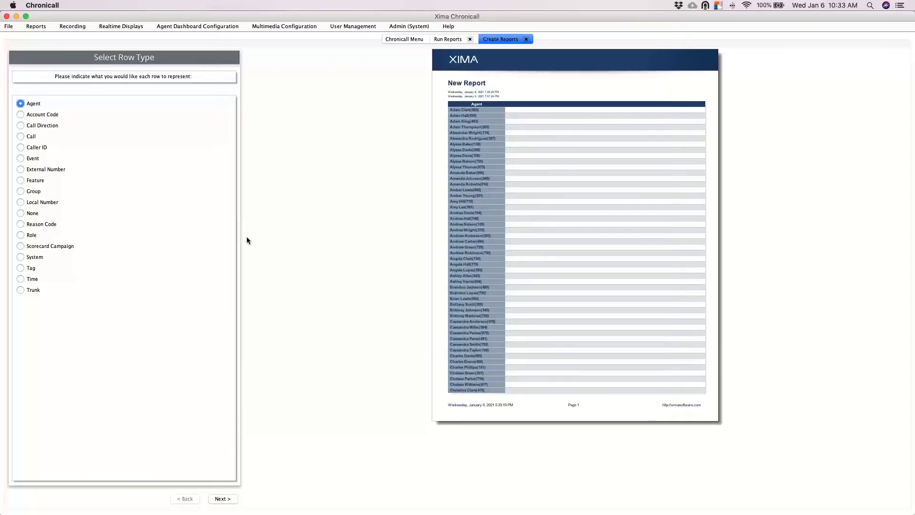
left_click(28, 281)
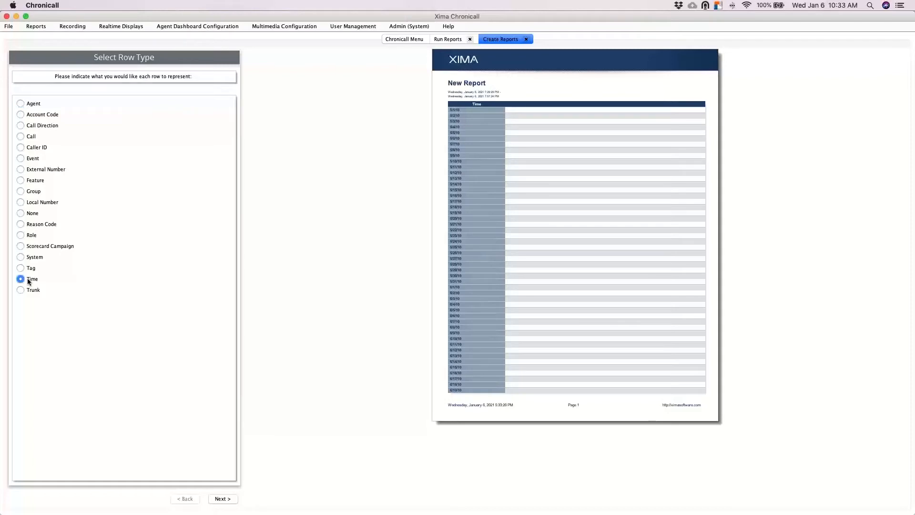
left_click(29, 139)
left_click(32, 158)
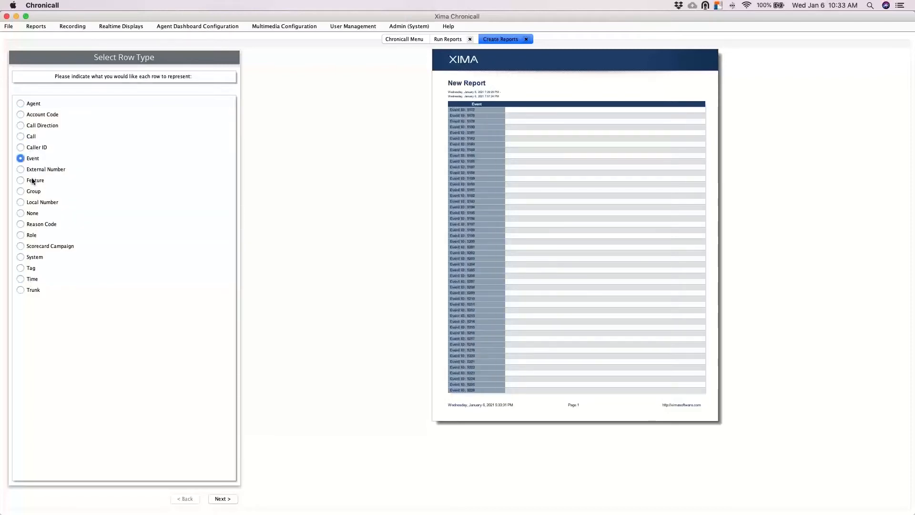
left_click(32, 181)
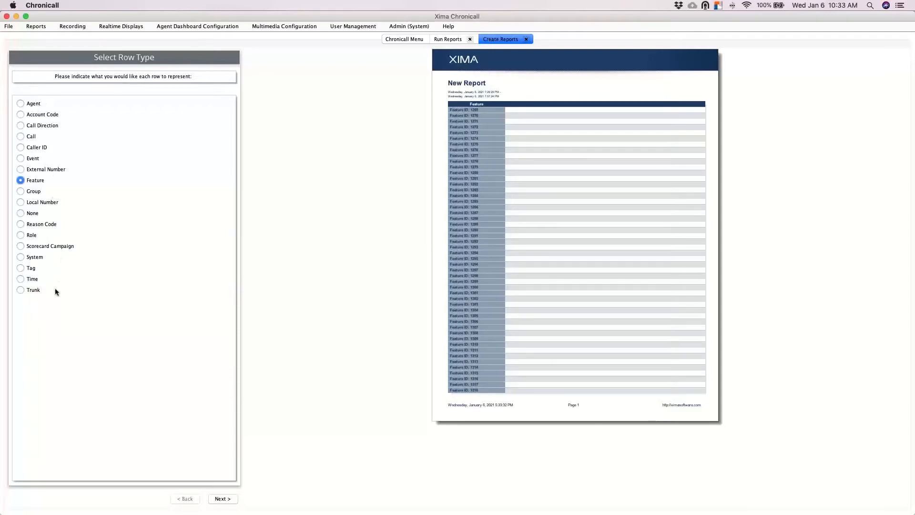
Set the new report's row type to Agent, continue to the report fields and start adding a column
left_click(33, 106)
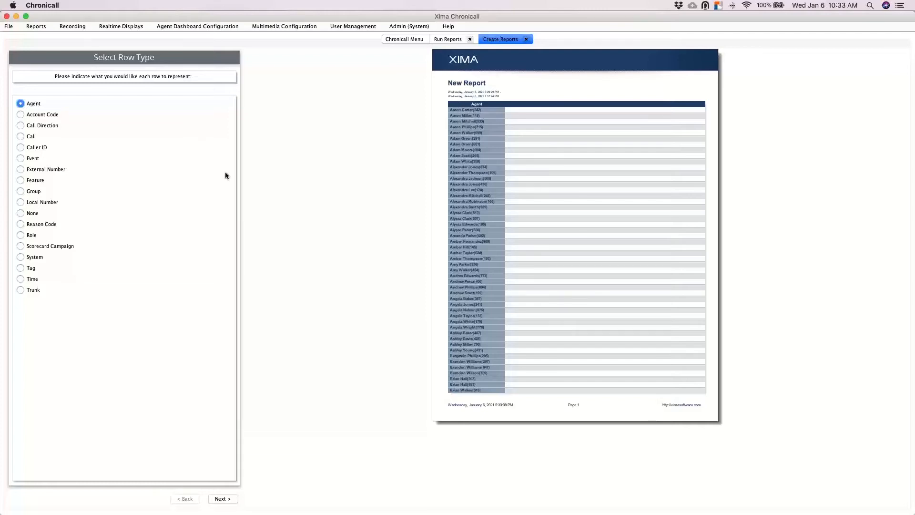
left_click(222, 499)
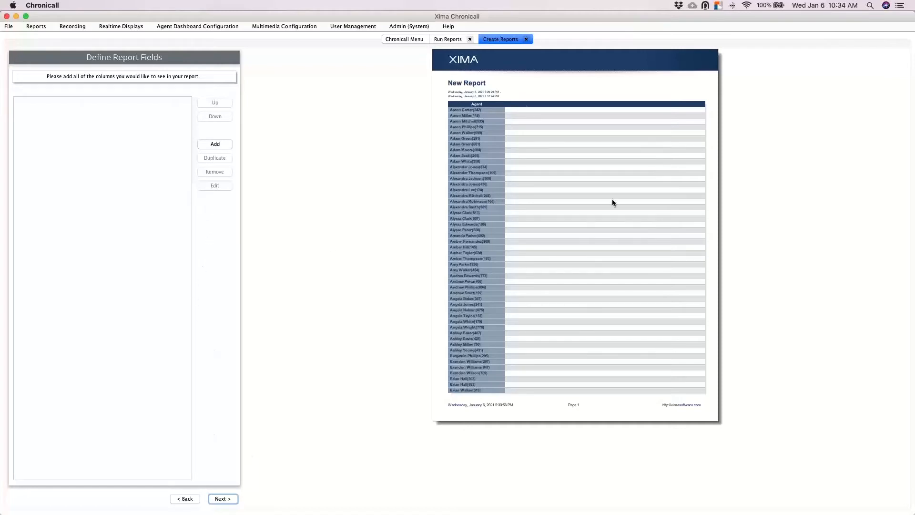
left_click(216, 143)
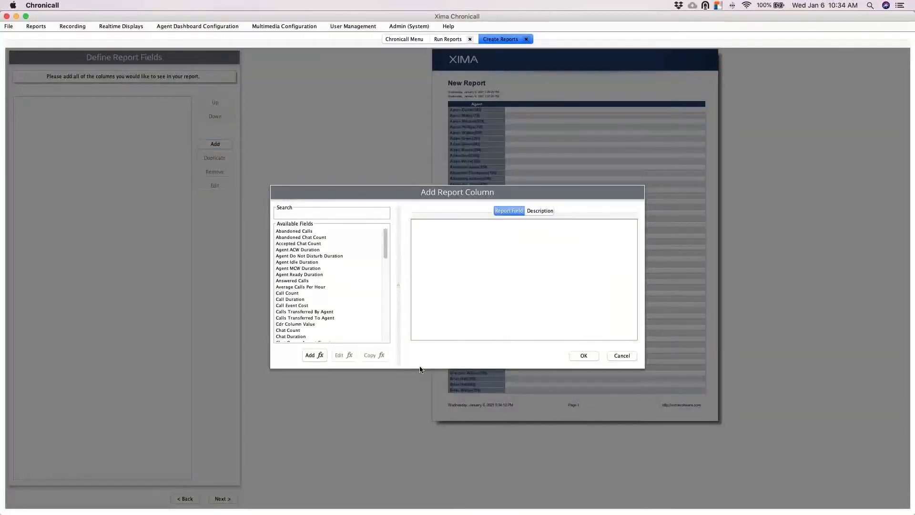
Look through the fields available as columns for a report with agent rows
scroll(323, 266, "down", 5)
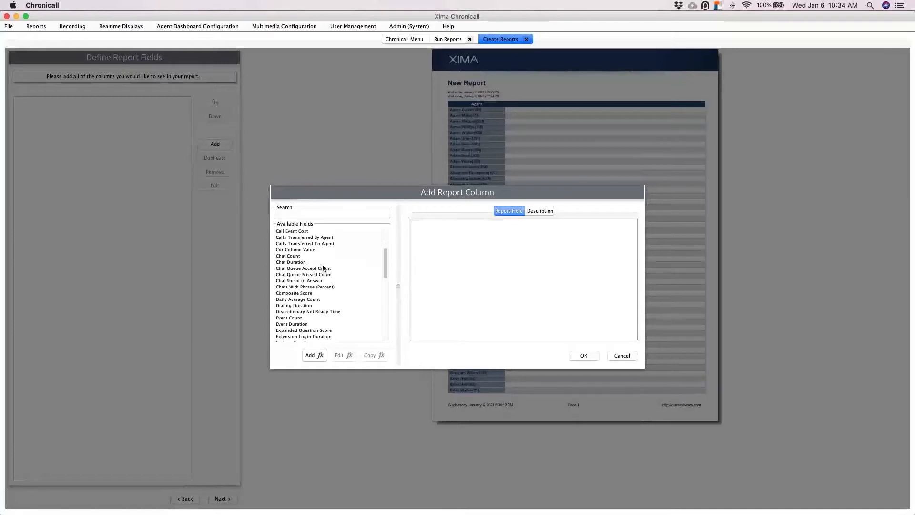
scroll(322, 268, "down", 20)
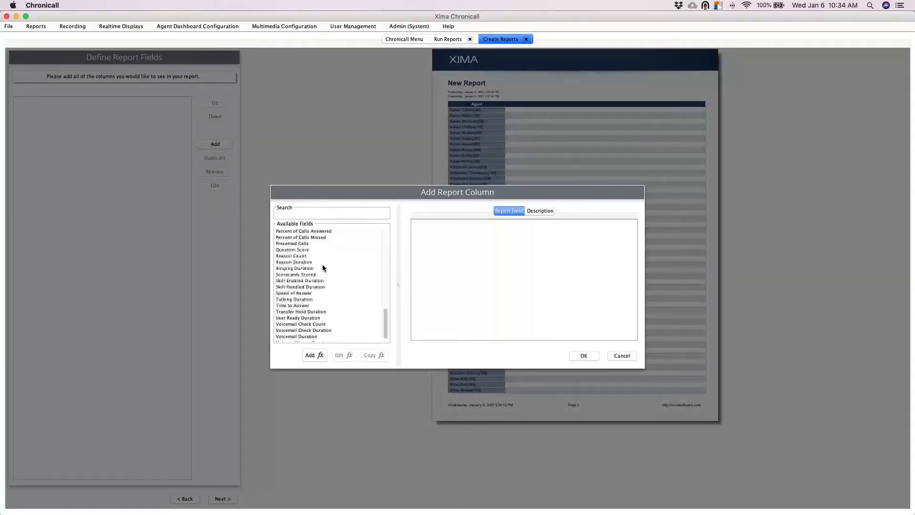
scroll(323, 267, "up", 20)
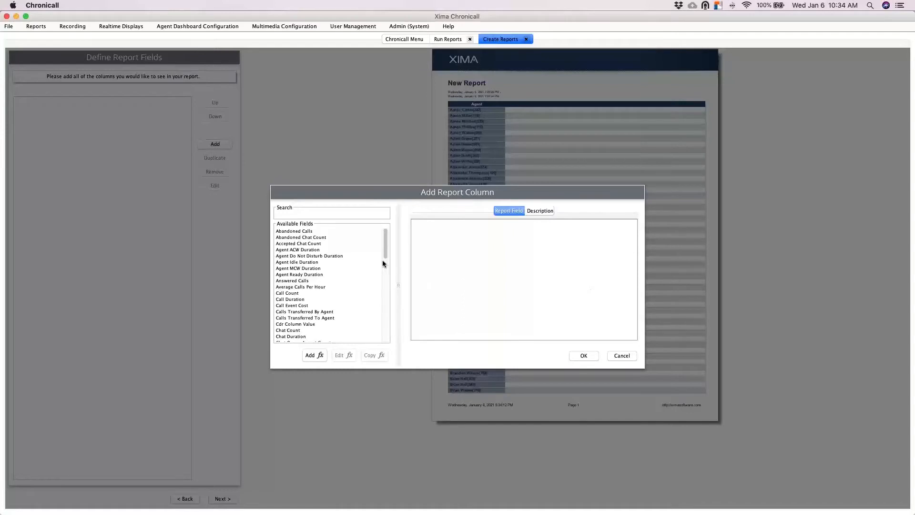
scroll(353, 244, "down", 6)
scroll(350, 256, "up", 1)
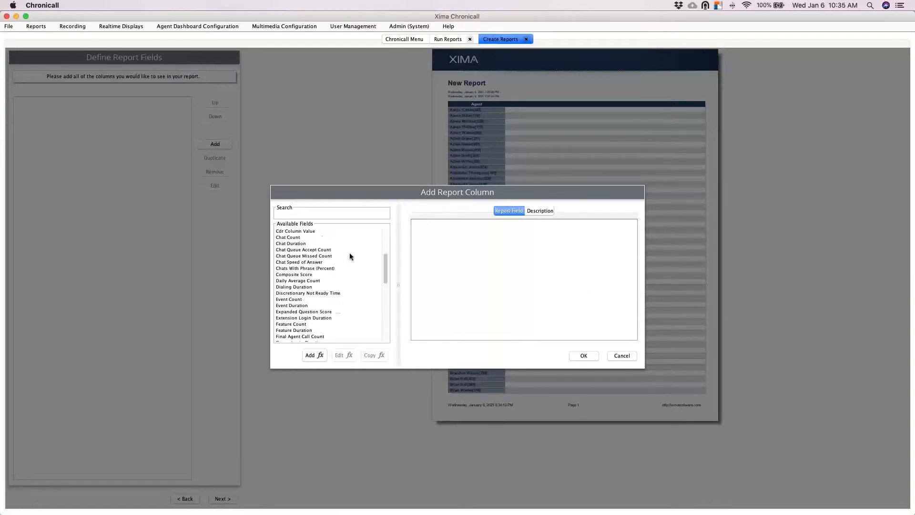
scroll(350, 257, "up", 5)
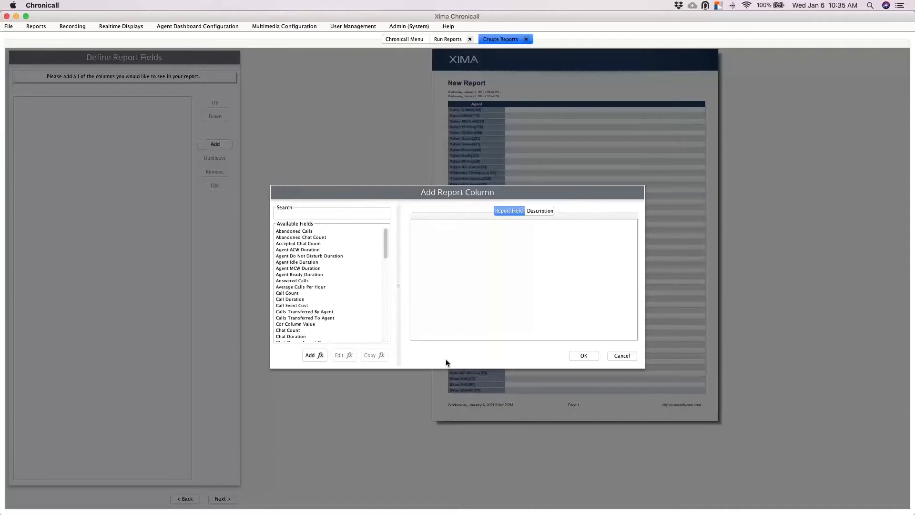
Search the fields for "Inbound", read the Inbound Call Count description, and add that field as a report column
type("Inob")
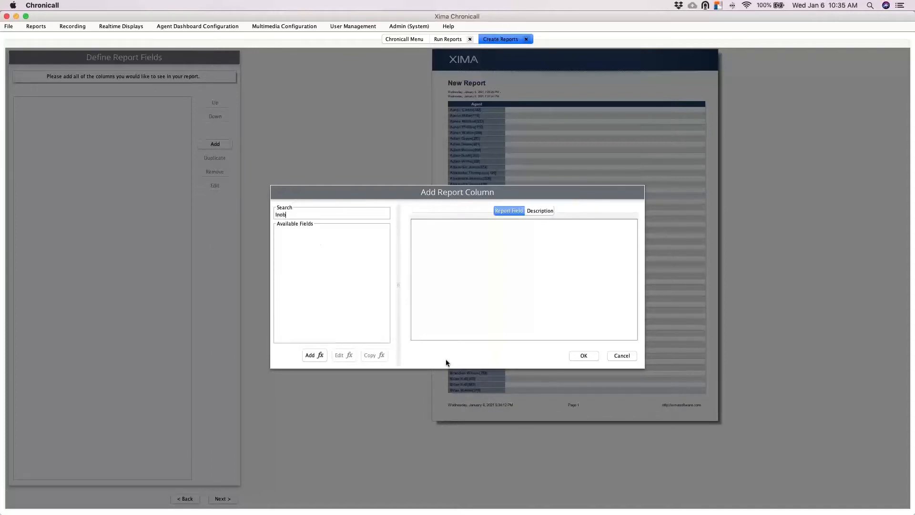
key("BackSpace")
key("BackSpace")
type("bound")
left_click(296, 232)
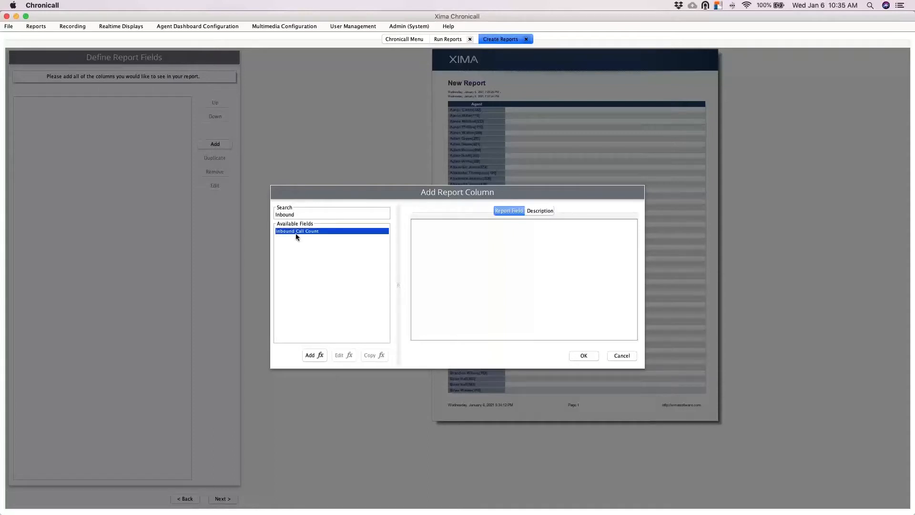
left_click(545, 212)
left_click_drag(422, 244, 499, 267)
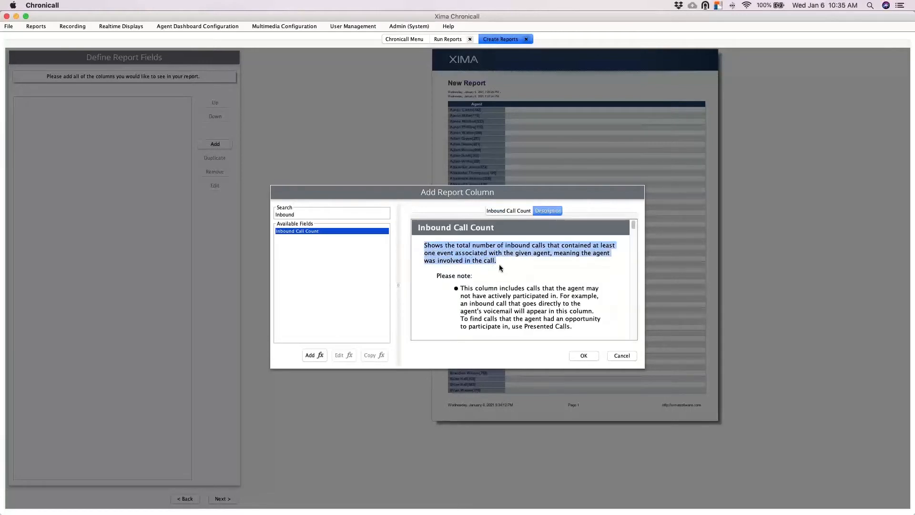
left_click(501, 213)
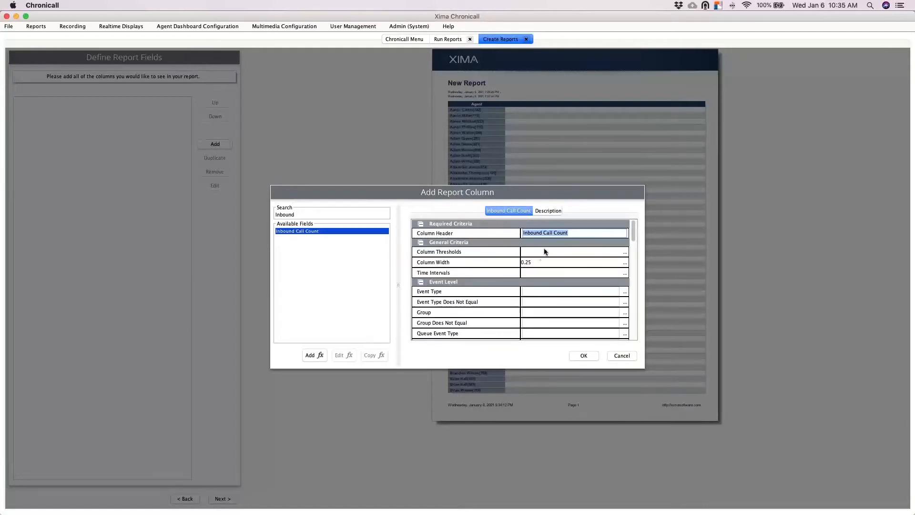
left_click(565, 233)
left_click(585, 355)
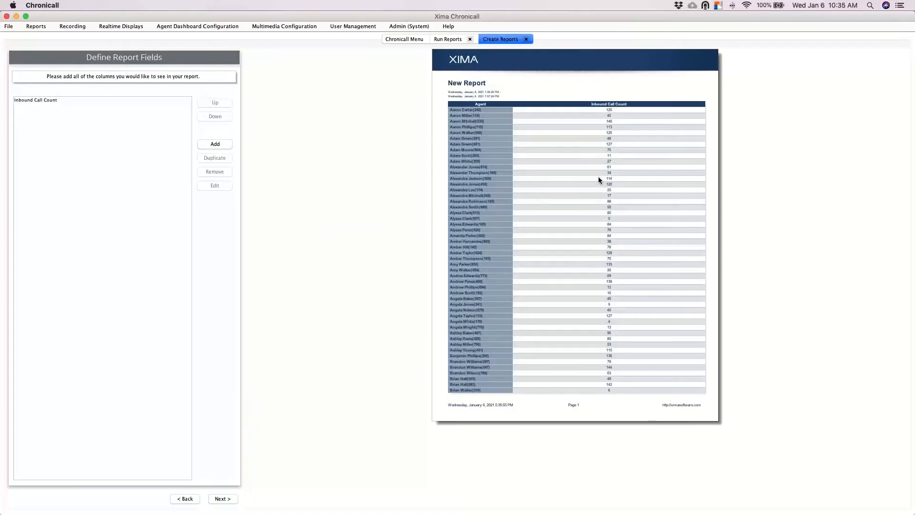
Search the fields for "outbound", check the Outbound Call Count description, and add that field as a second column
left_click(210, 144)
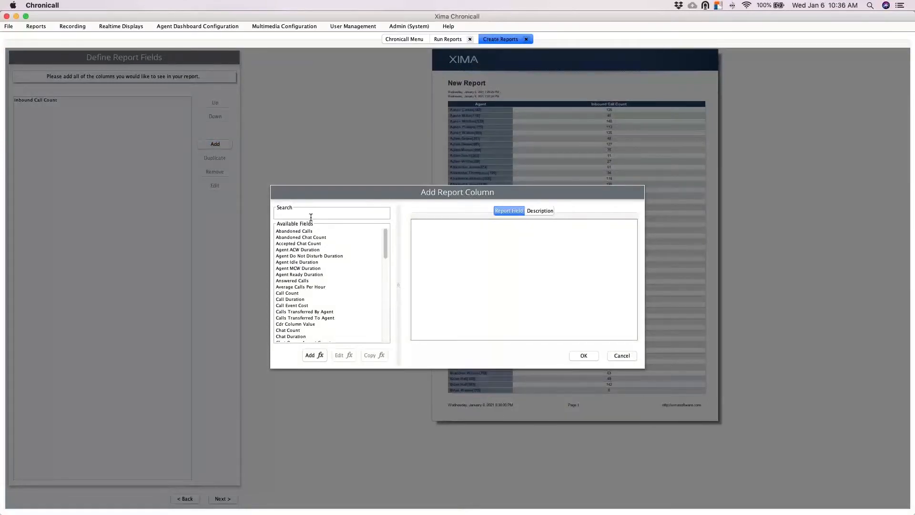
type("ou")
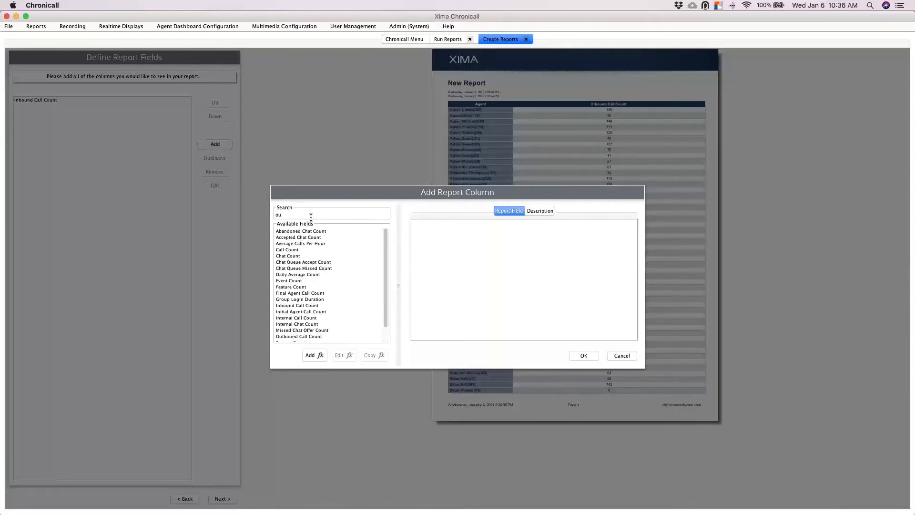
type("tbound")
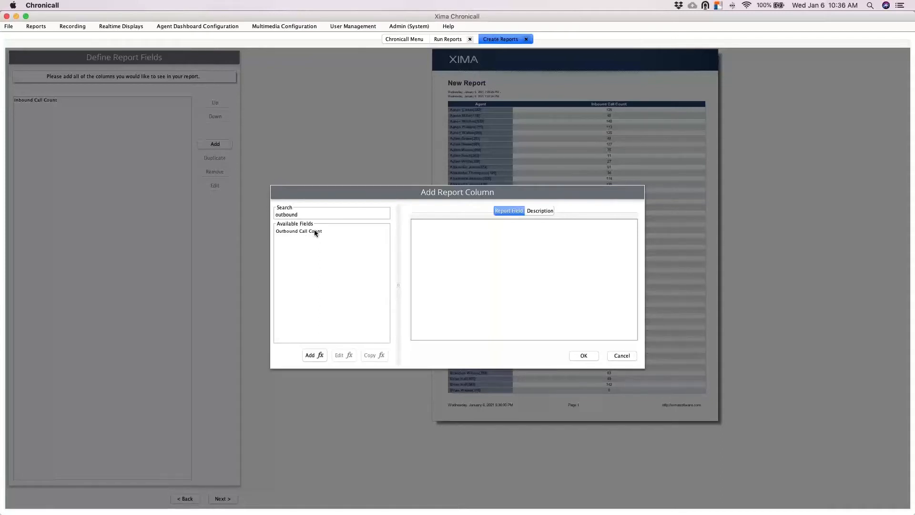
left_click(314, 232)
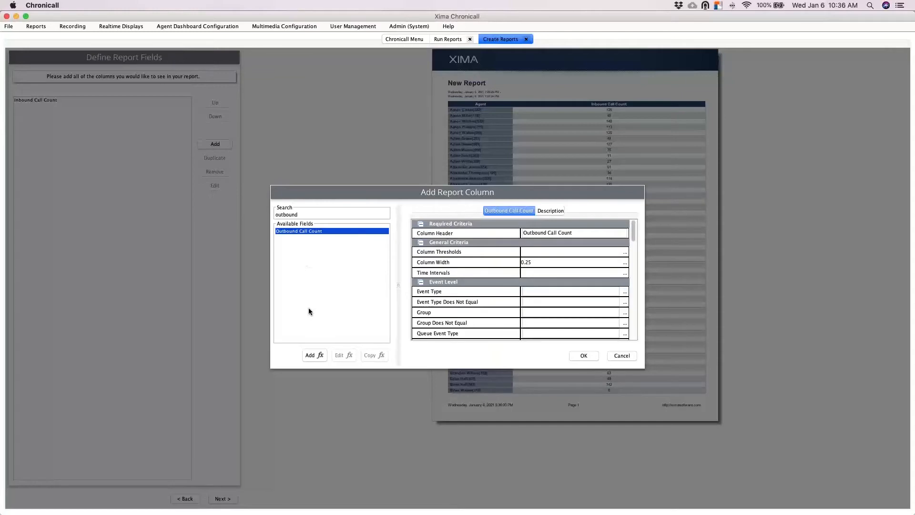
left_click(550, 211)
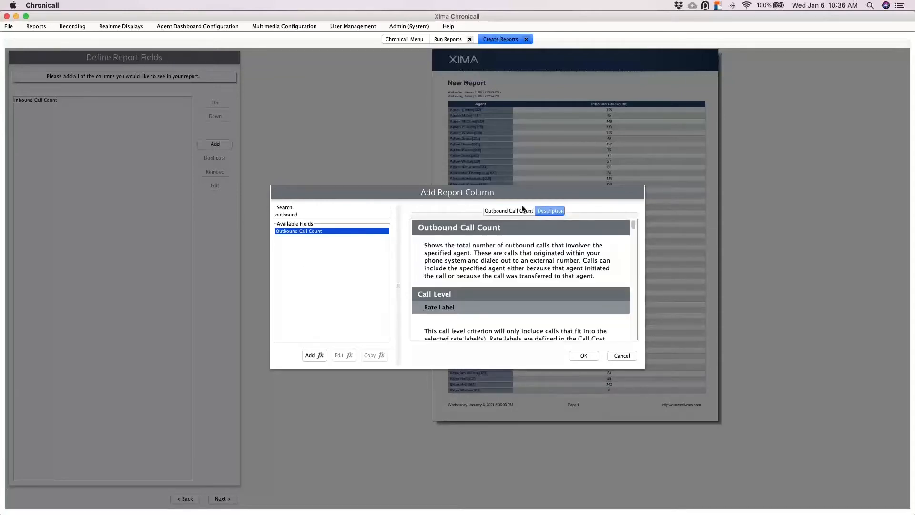
left_click(523, 209)
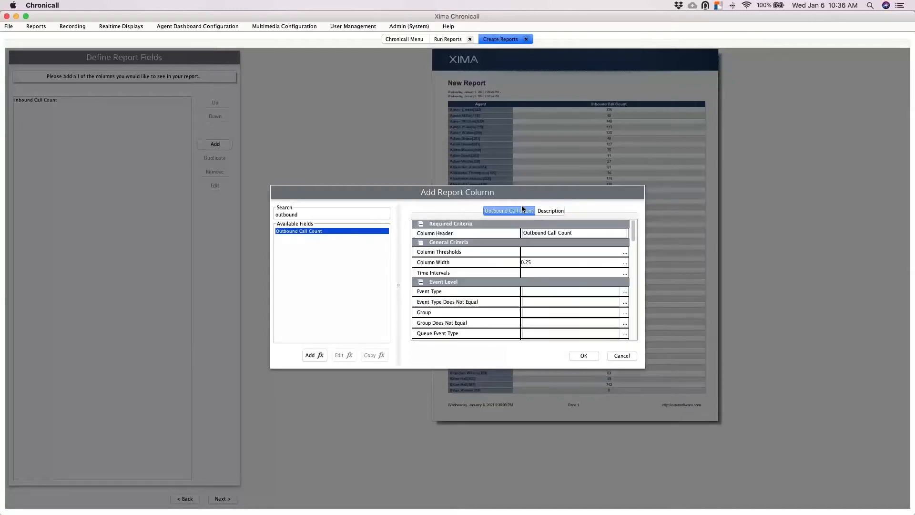
left_click(591, 357)
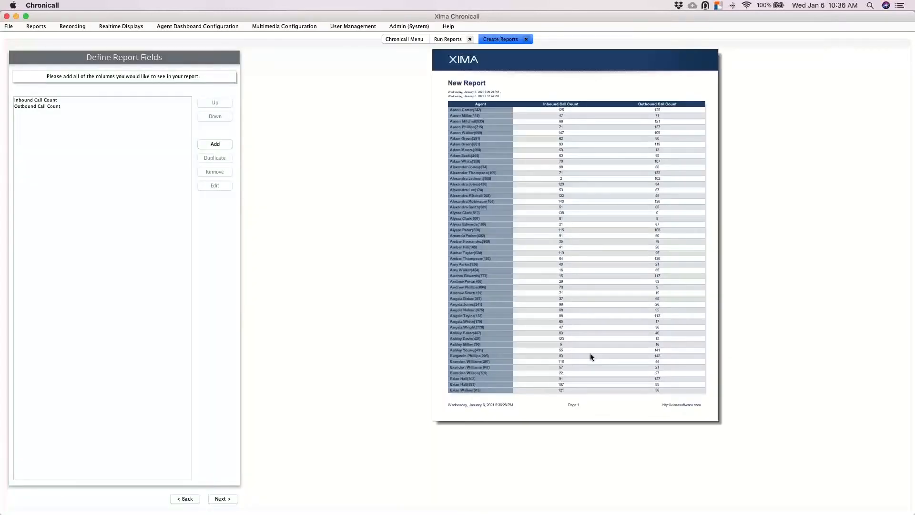
Choose Call Count for a third column, check its description, and put "Total" in front of its column header
left_click(221, 143)
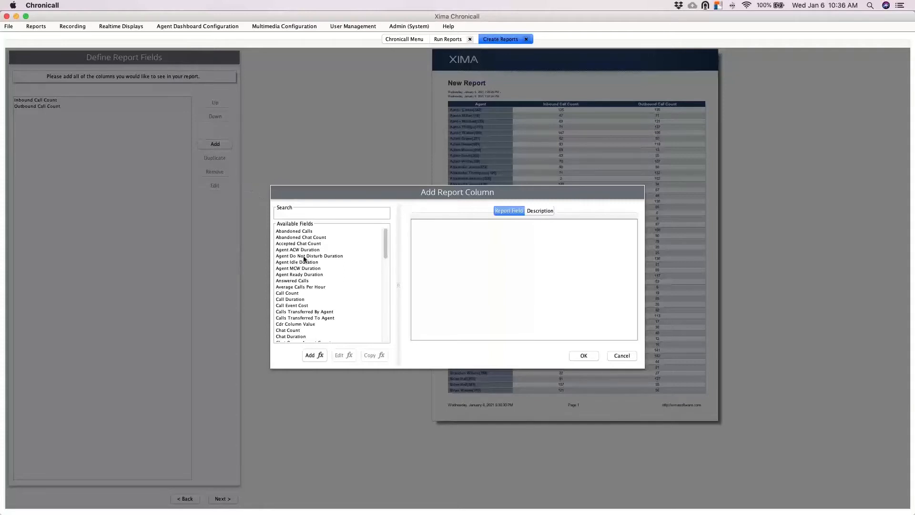
left_click(295, 294)
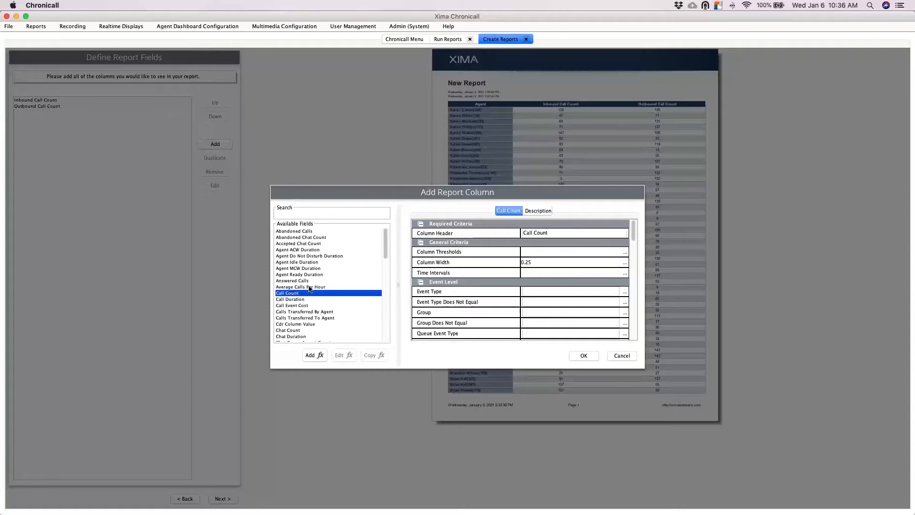
left_click(526, 211)
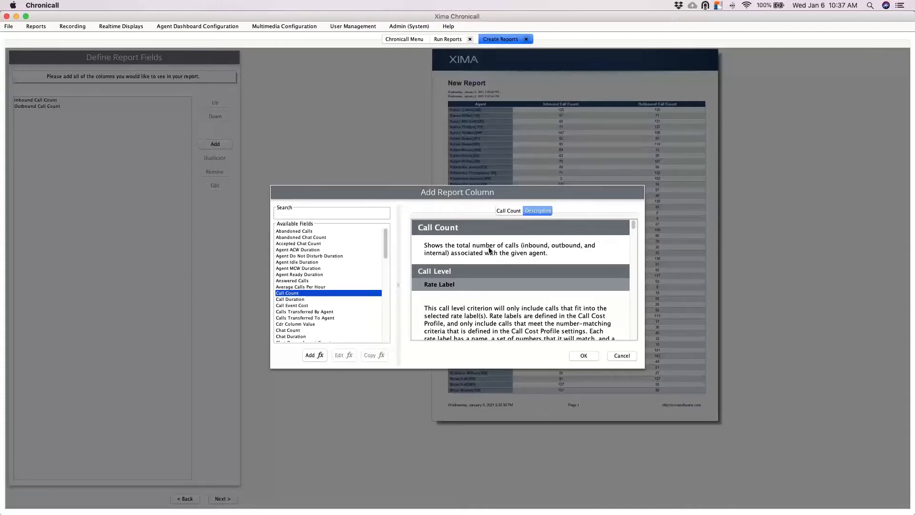
left_click(512, 213)
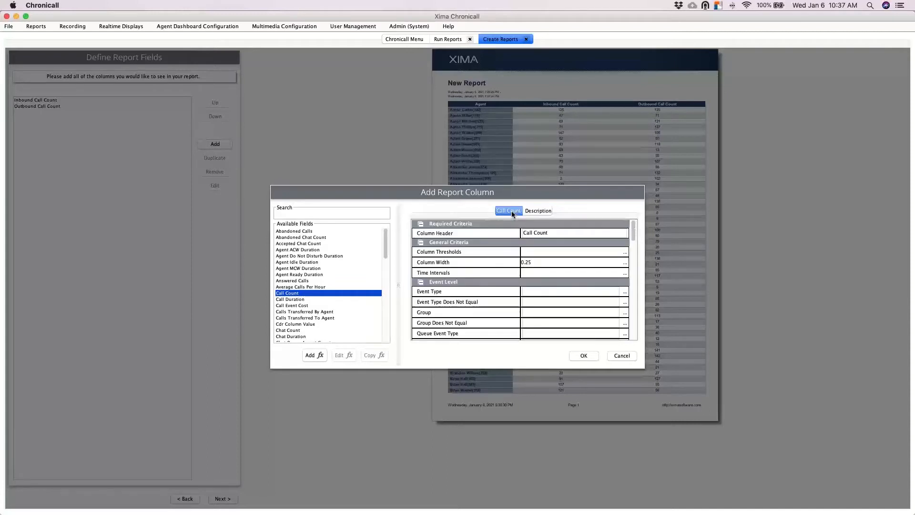
left_click(524, 232)
type("Toca")
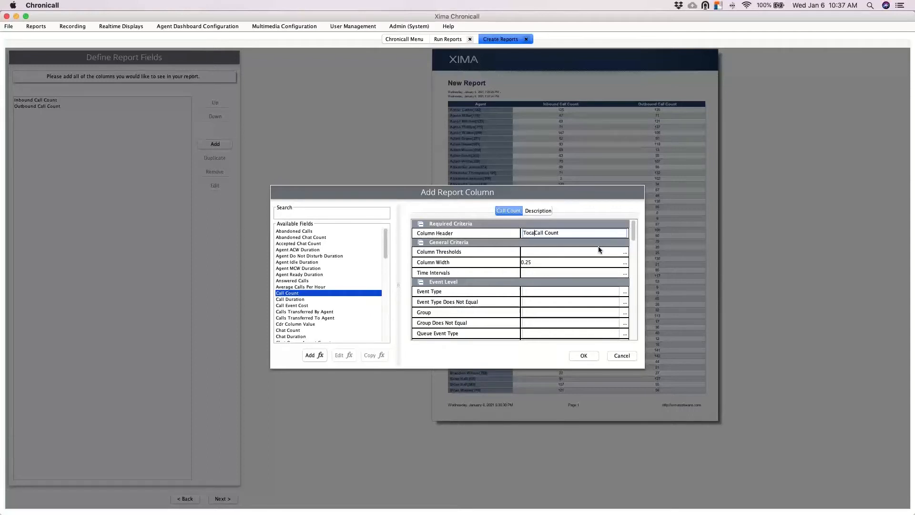
key("BackSpace")
key("BackSpace")
type("tal")
Look through the general, event-level and call-level criteria available for the Call Count column
scroll(579, 247, "down", 5)
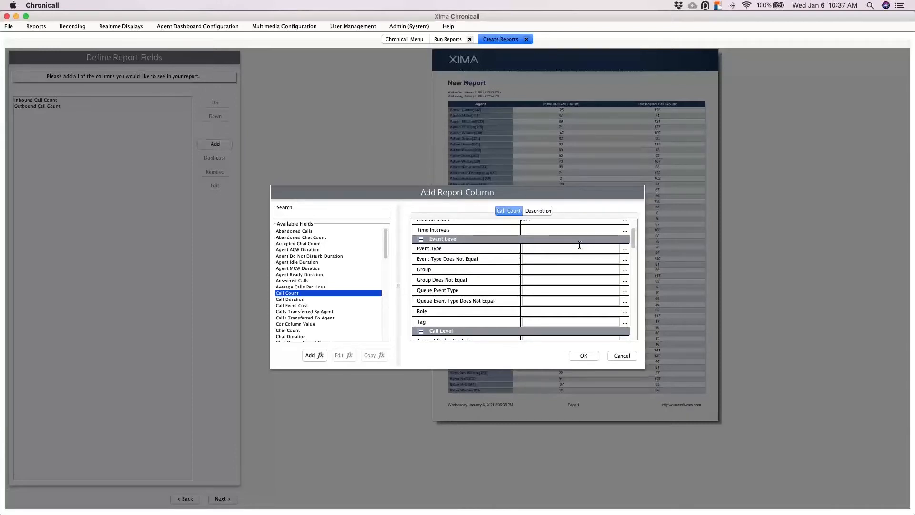
scroll(579, 245, "down", 1)
scroll(580, 245, "up", 2)
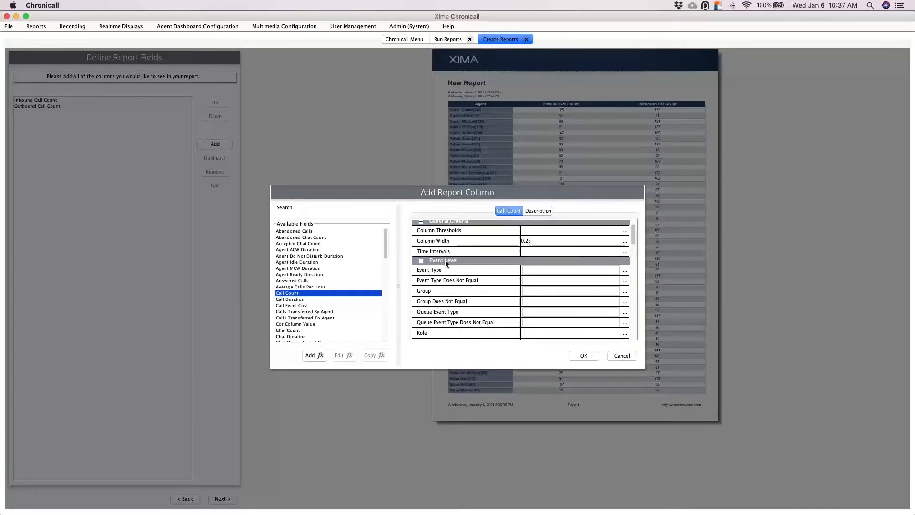
scroll(474, 262, "down", 1)
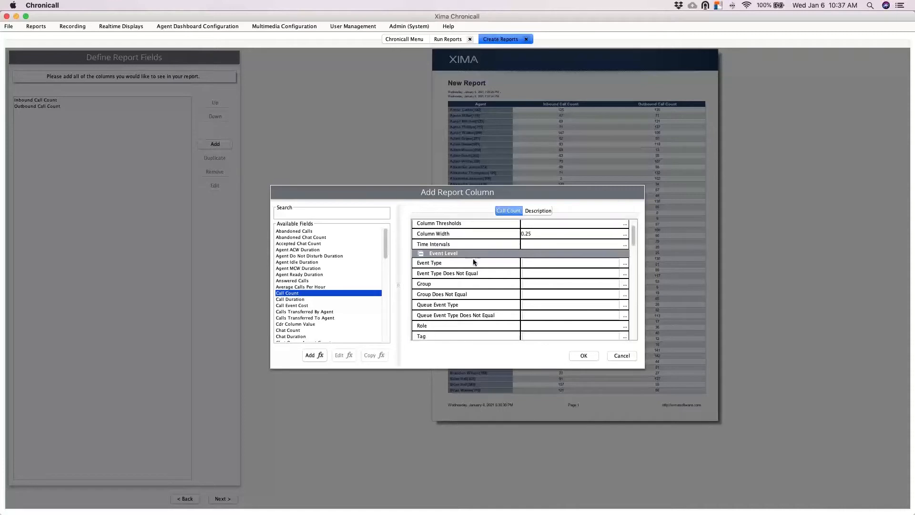
scroll(480, 270, "down", 1)
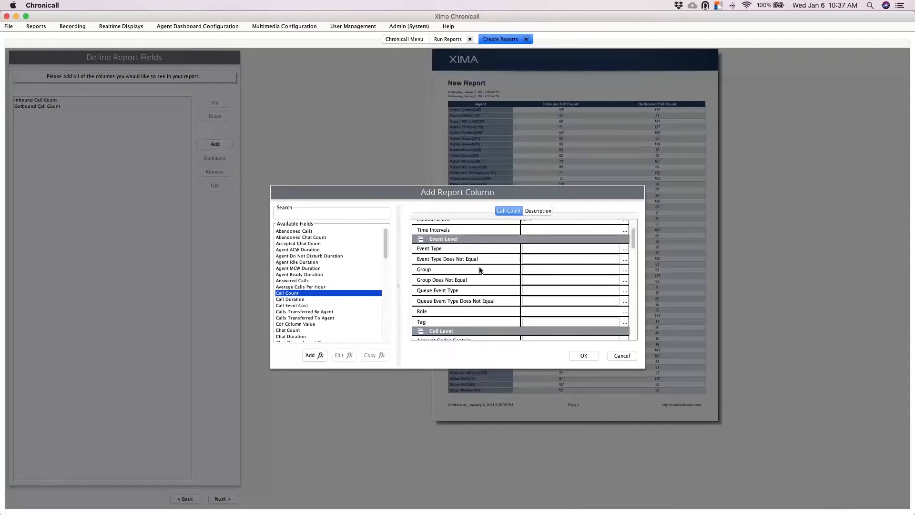
scroll(480, 270, "down", 2)
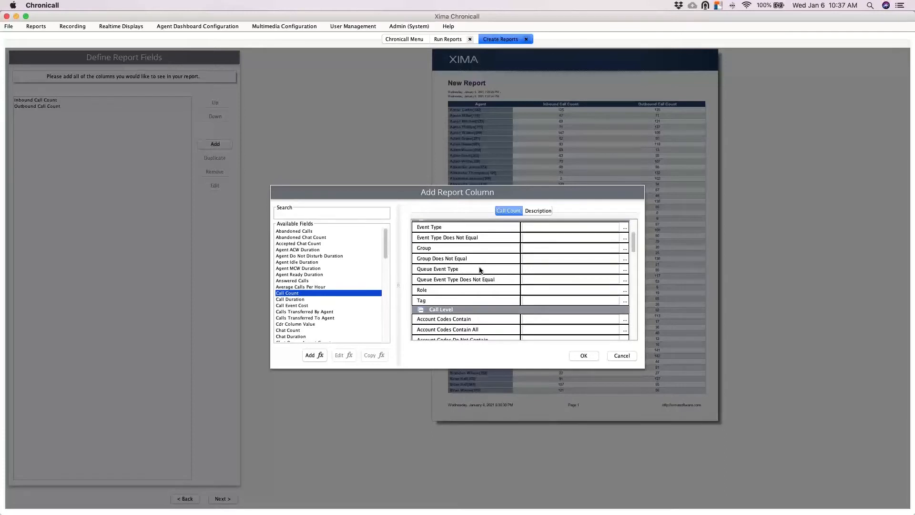
scroll(480, 270, "down", 2)
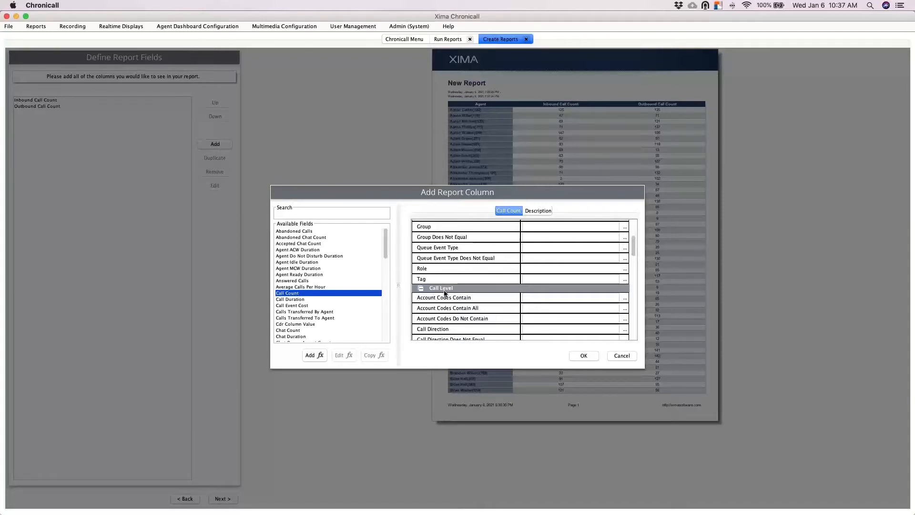
scroll(446, 291, "down", 3)
scroll(466, 285, "down", 1)
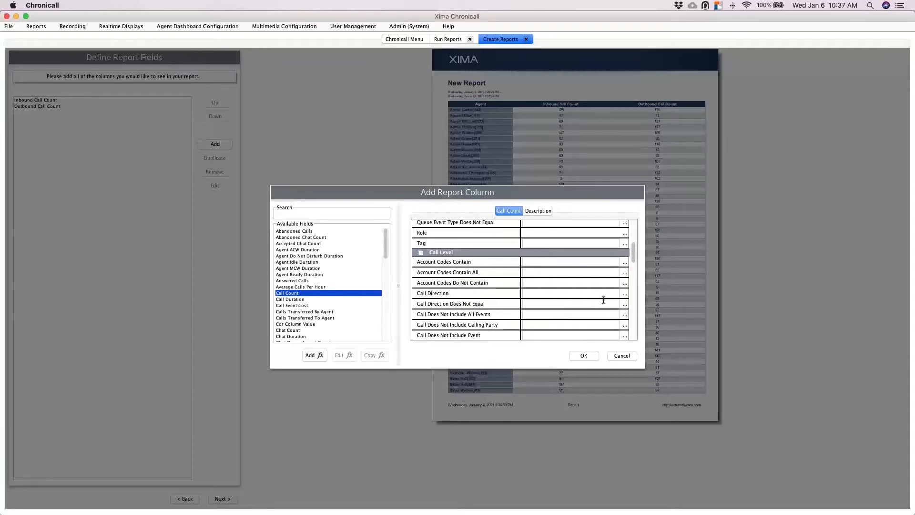
Limit the total call count column's Call Direction to Inbound and Outbound, and add the column to the report
left_click(624, 294)
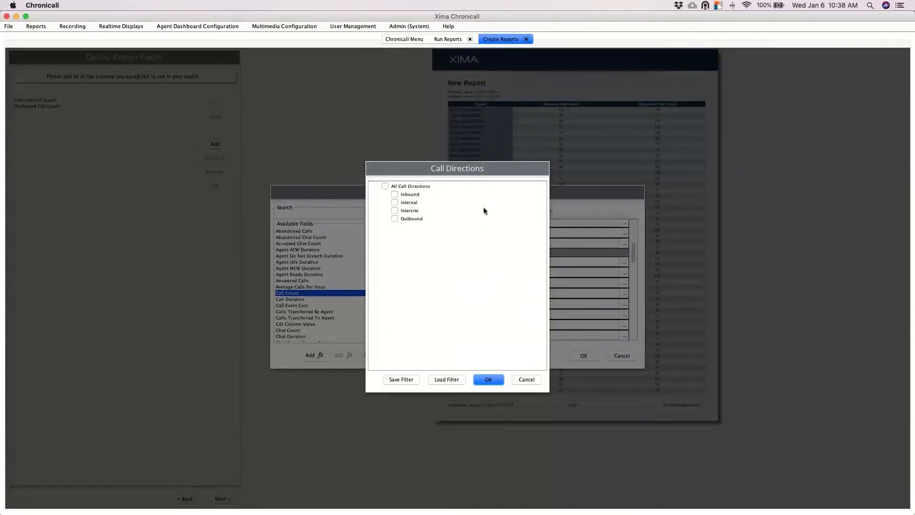
left_click(418, 195)
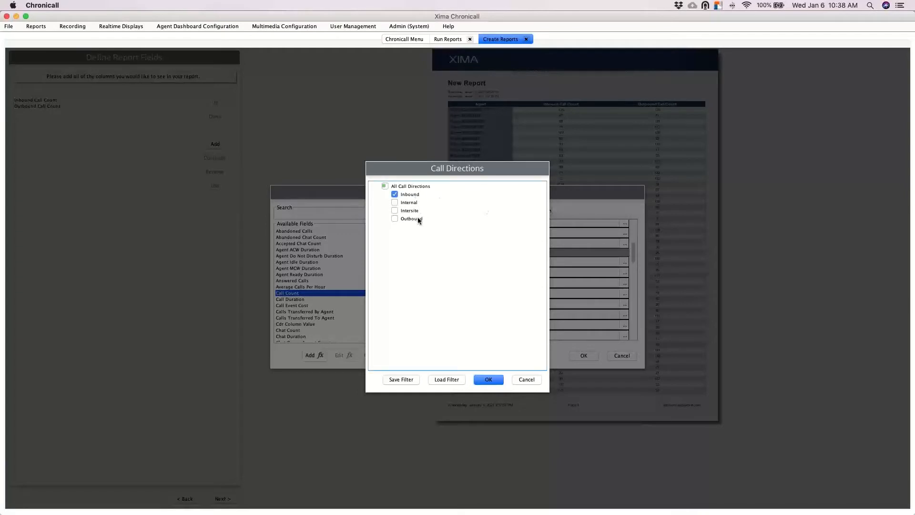
left_click(497, 380)
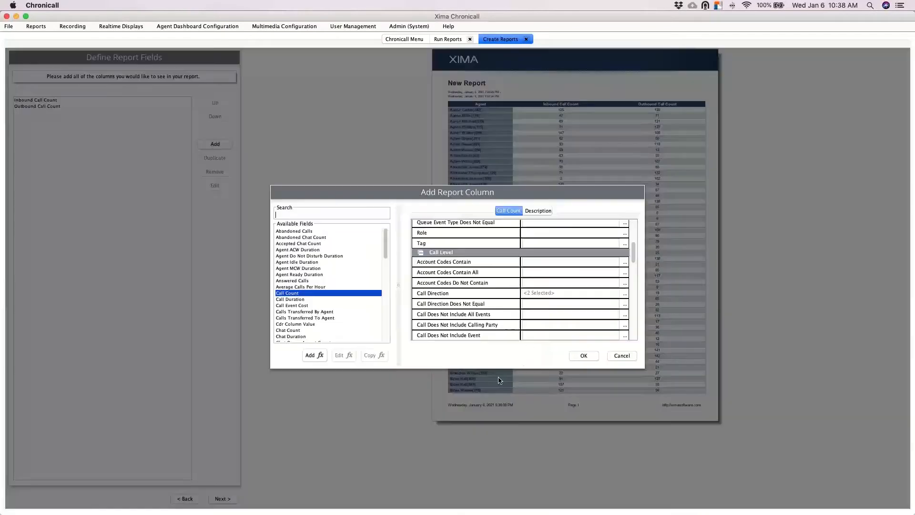
left_click(584, 356)
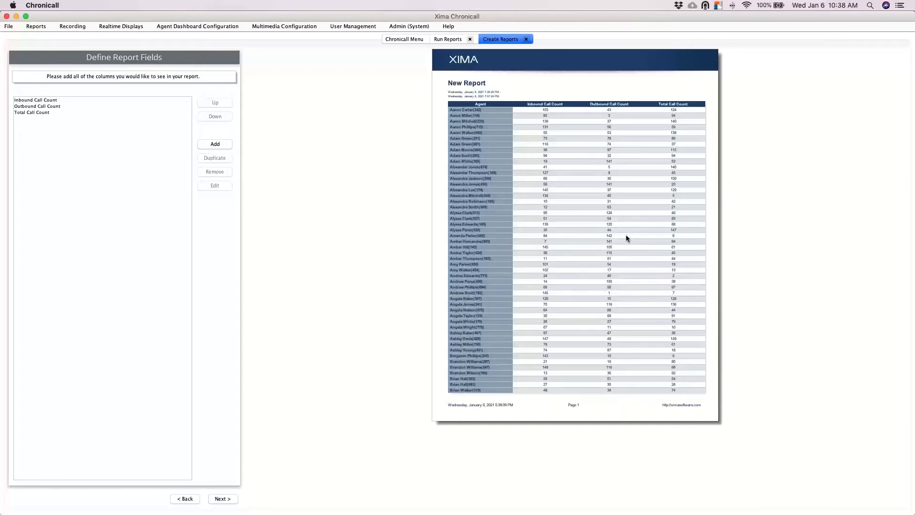
Start a fourth report column from the Answered Calls field and change its column header to "Answered < 10"
left_click(215, 144)
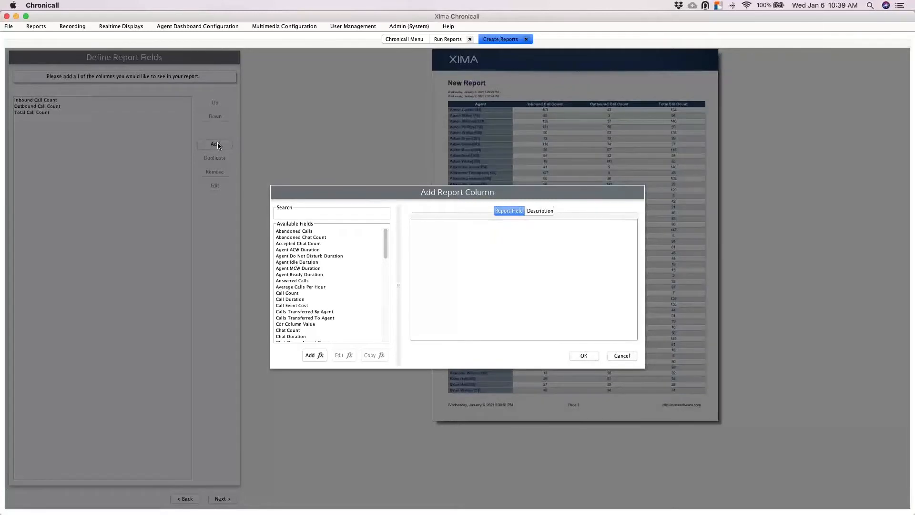
scroll(302, 276, "down", 4)
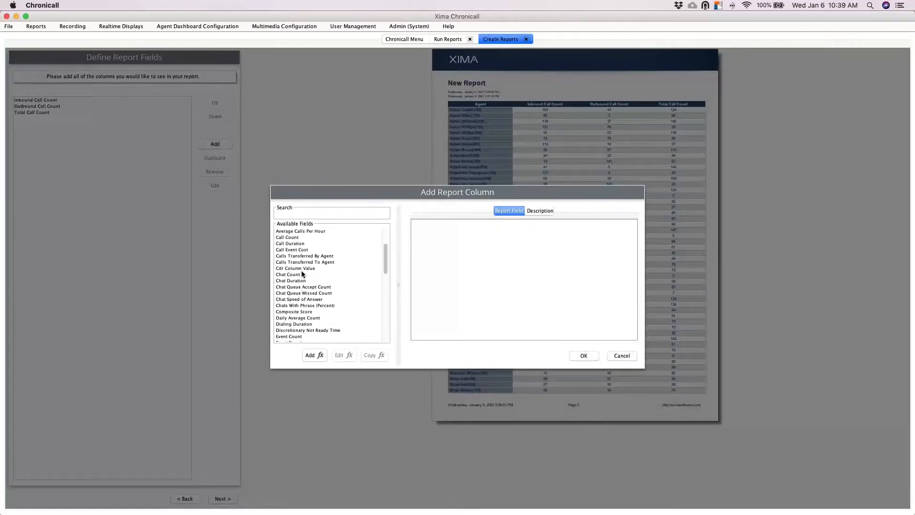
scroll(304, 275, "down", 10)
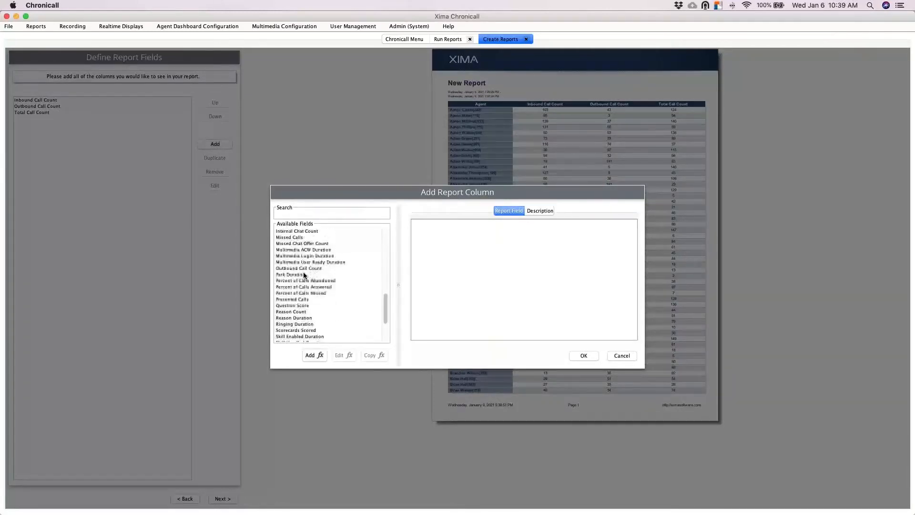
scroll(304, 275, "up", 13)
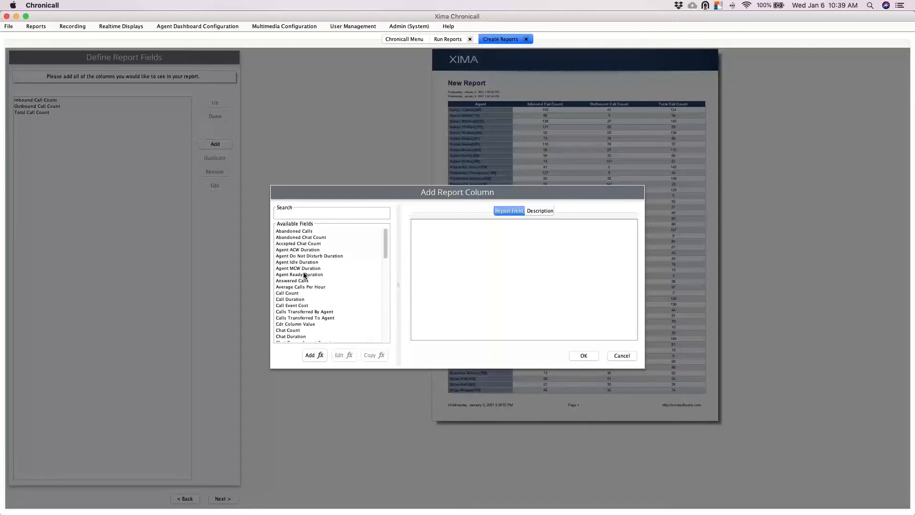
left_click(296, 283)
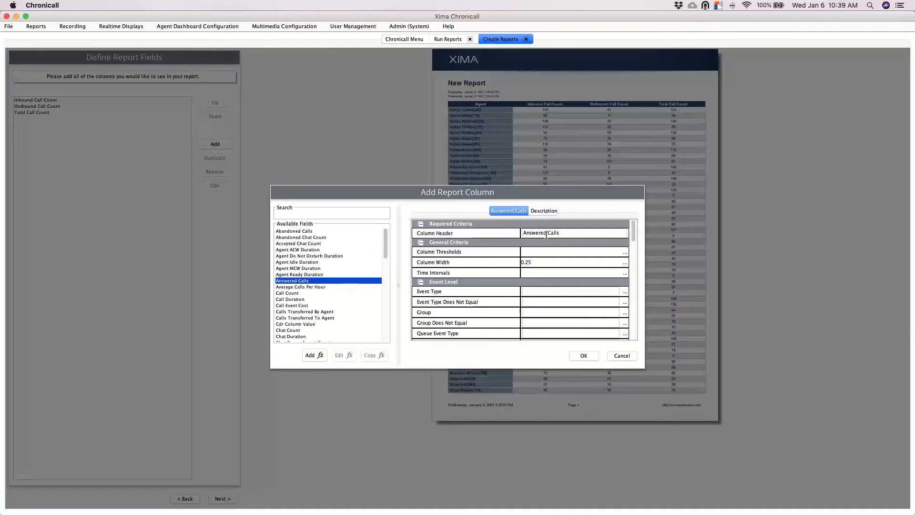
left_click(563, 233)
left_click_drag(558, 234, 551, 232)
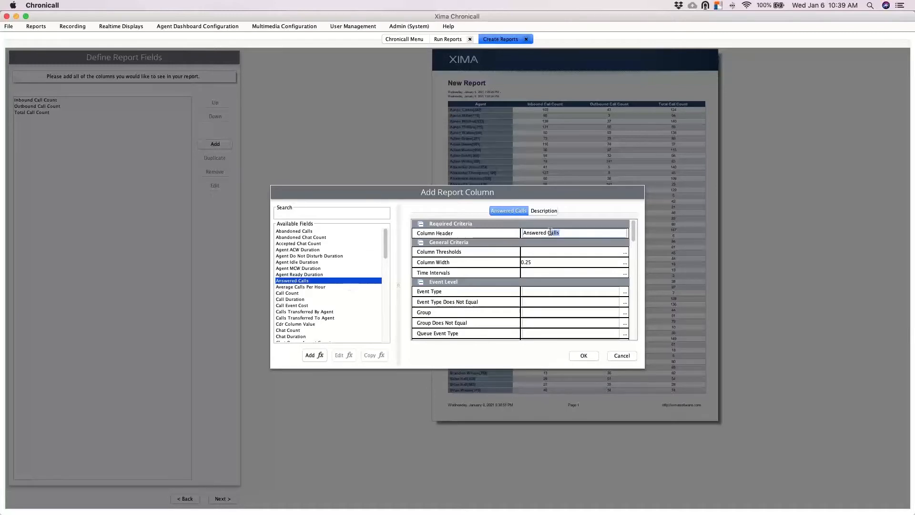
type("<")
key("BackSpace")
key("BackSpace")
type("< 10")
Set the column's Speed of Answer criterion to ≤ 0:00:10
scroll(576, 276, "down", 5)
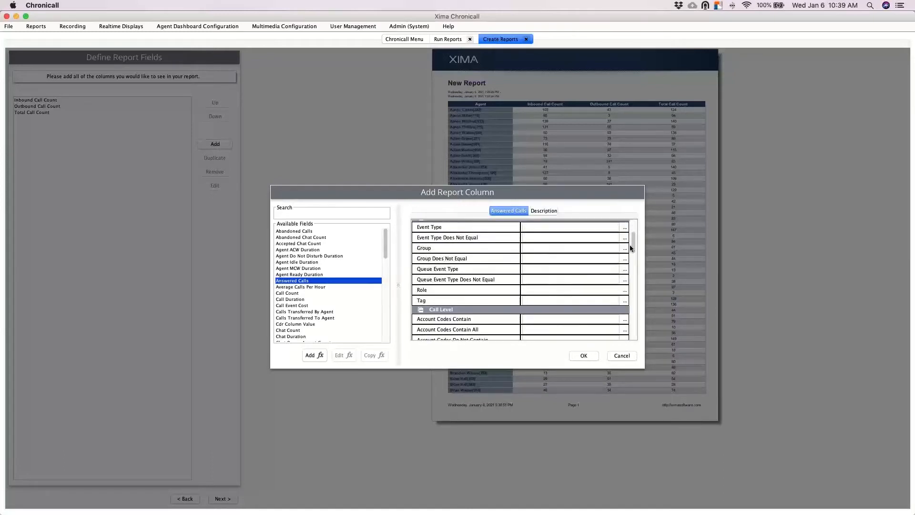
left_click_drag(630, 245, 637, 337)
left_click(545, 303)
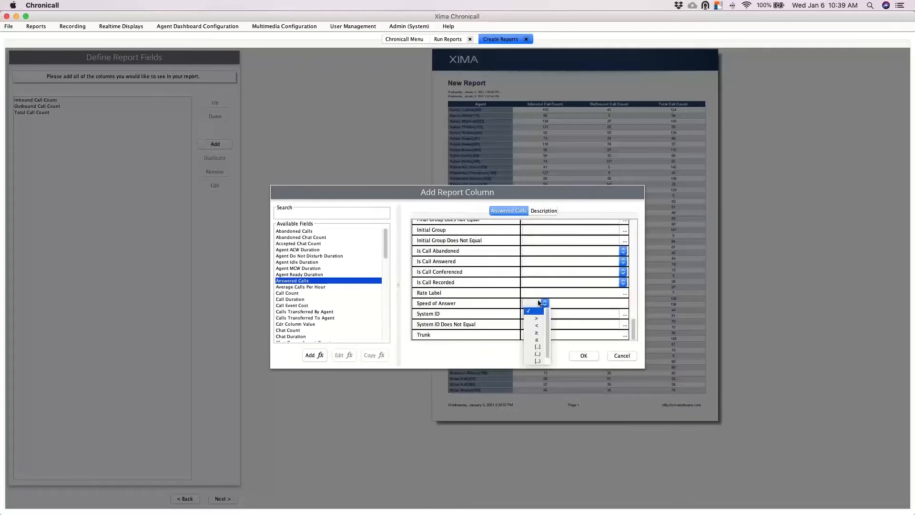
left_click(538, 339)
left_click(600, 305)
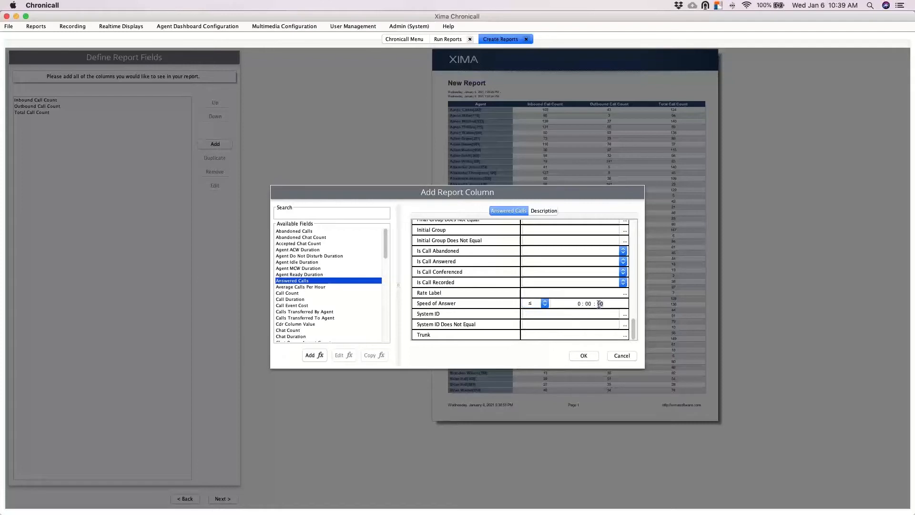
type("1")
Read the Answered Calls description, recheck the column's criteria, and add the "Answered < 10" column to the report
scroll(551, 309, "up", 10)
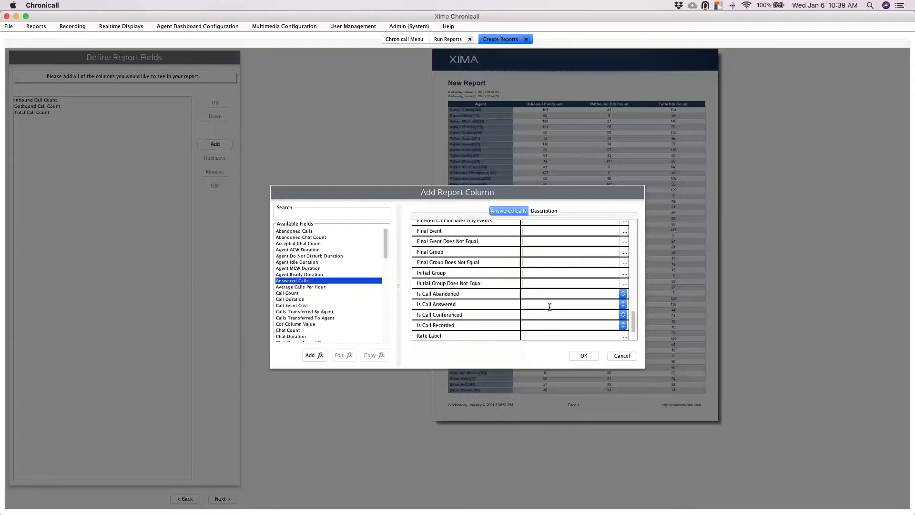
scroll(550, 307, "up", 15)
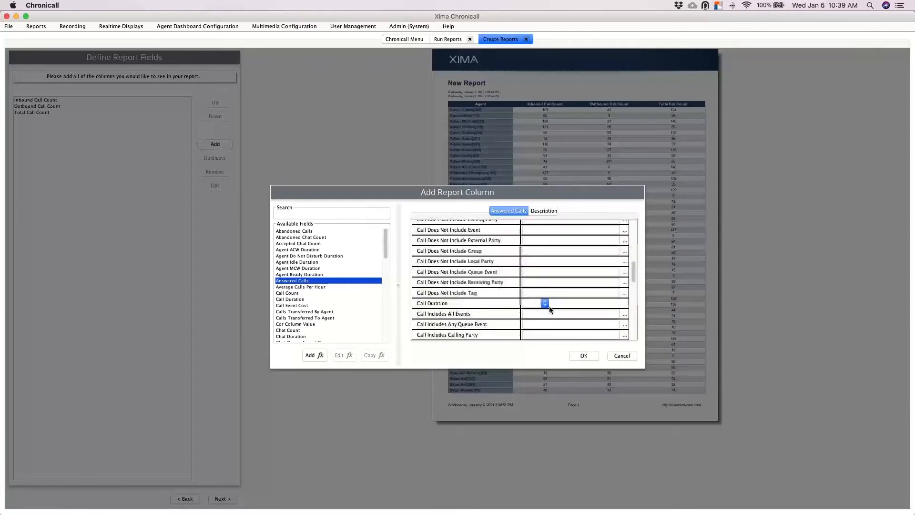
scroll(550, 308, "up", 10)
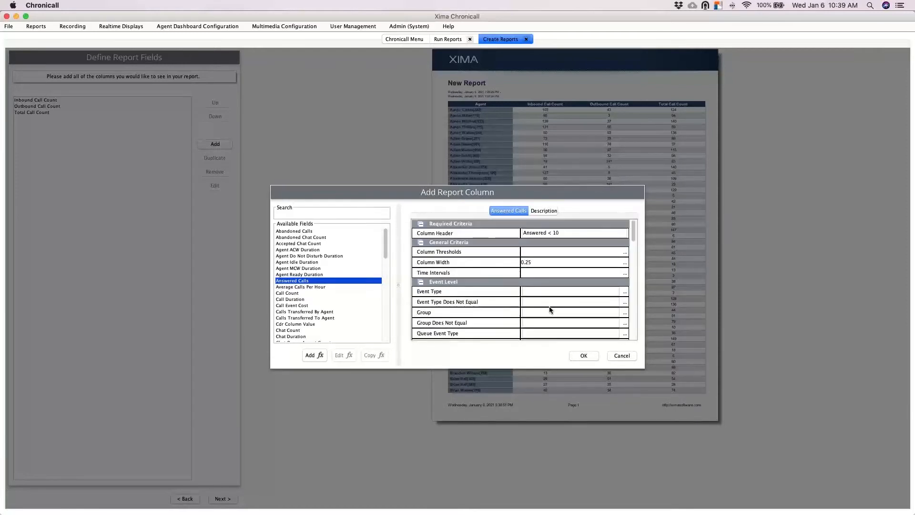
left_click(538, 212)
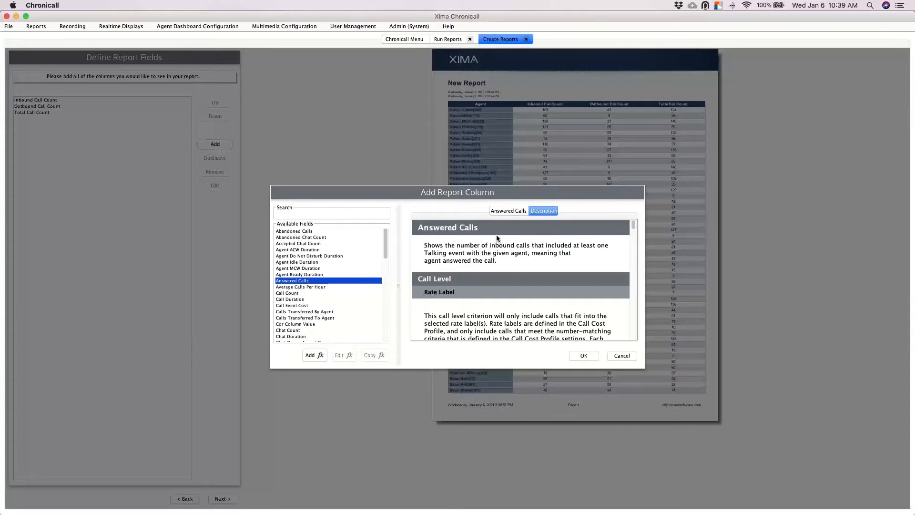
left_click(505, 211)
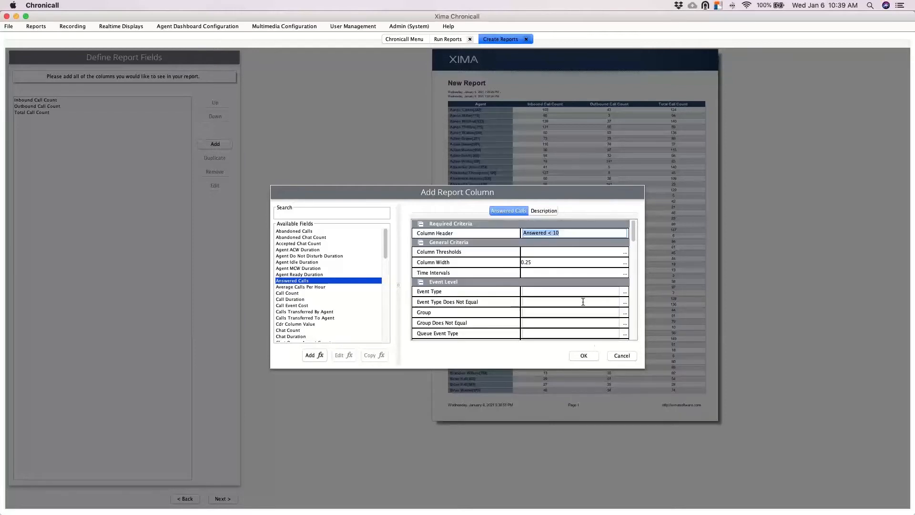
scroll(583, 301, "down", 8)
scroll(583, 301, "down", 10)
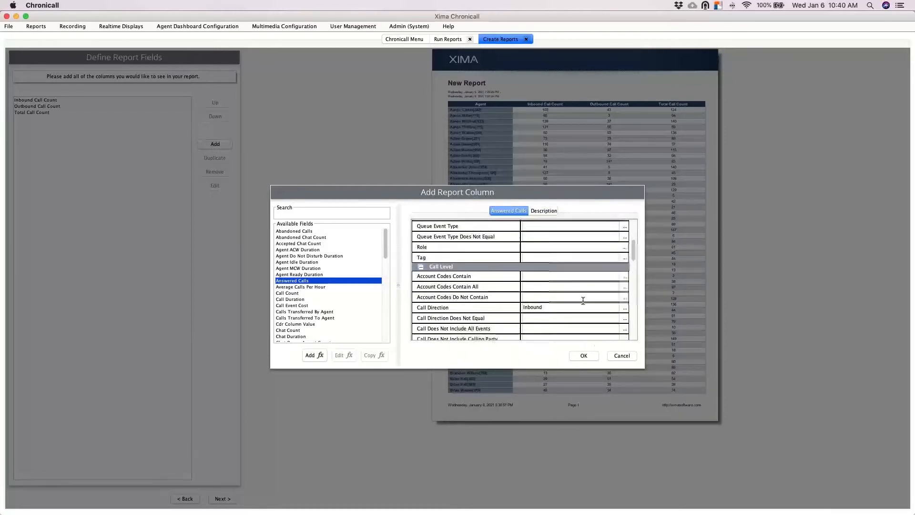
scroll(583, 301, "down", 10)
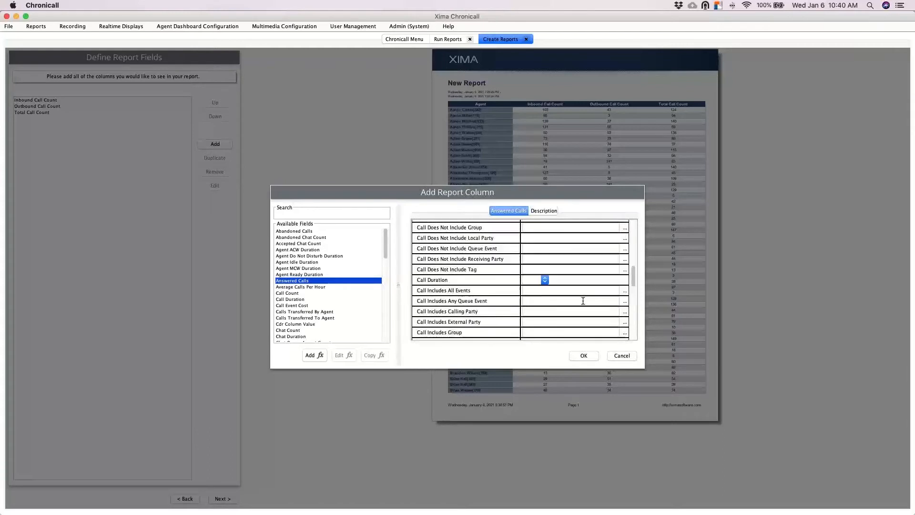
scroll(583, 301, "down", 10)
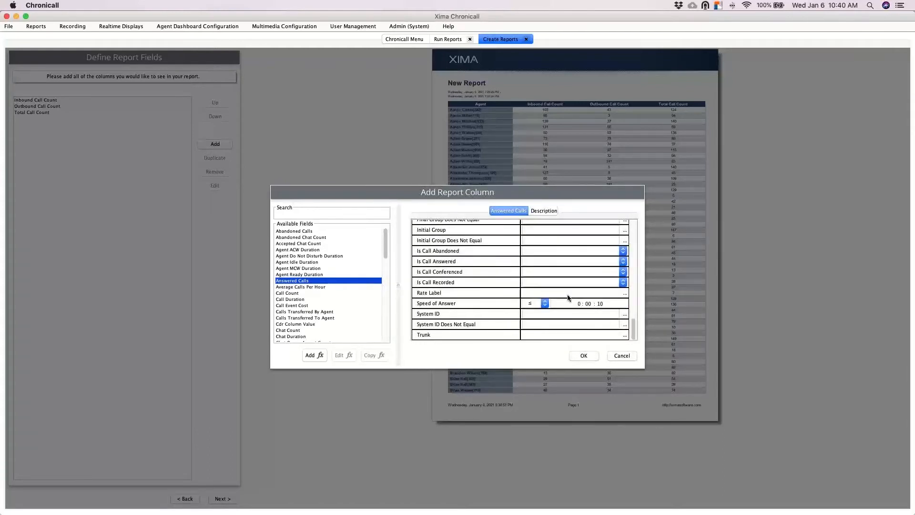
left_click(591, 356)
Duplicate the "Answered < 10" column and change the copy's column header to "Answered > 10"
left_click(34, 119)
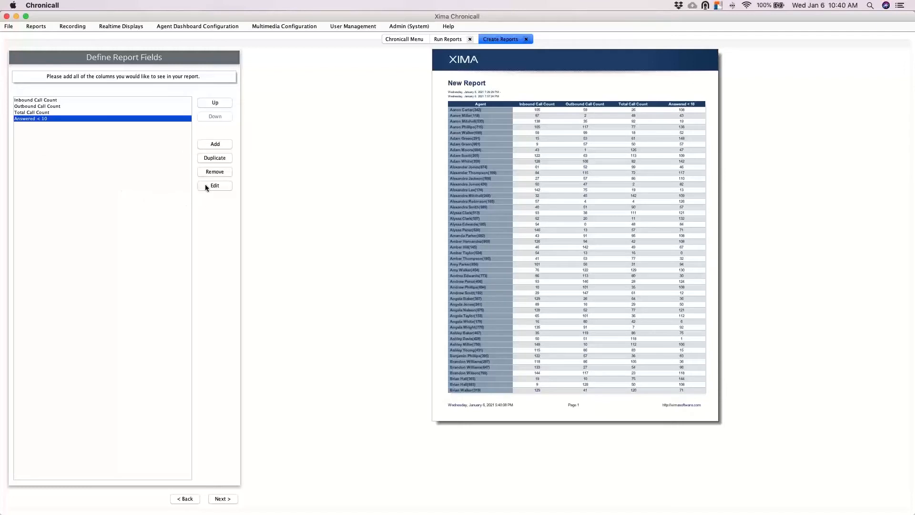
left_click(214, 158)
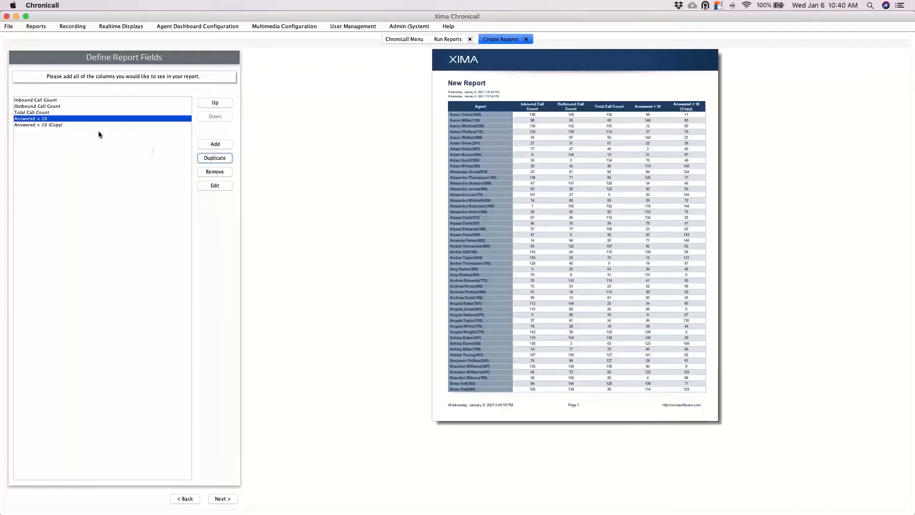
left_click(62, 125)
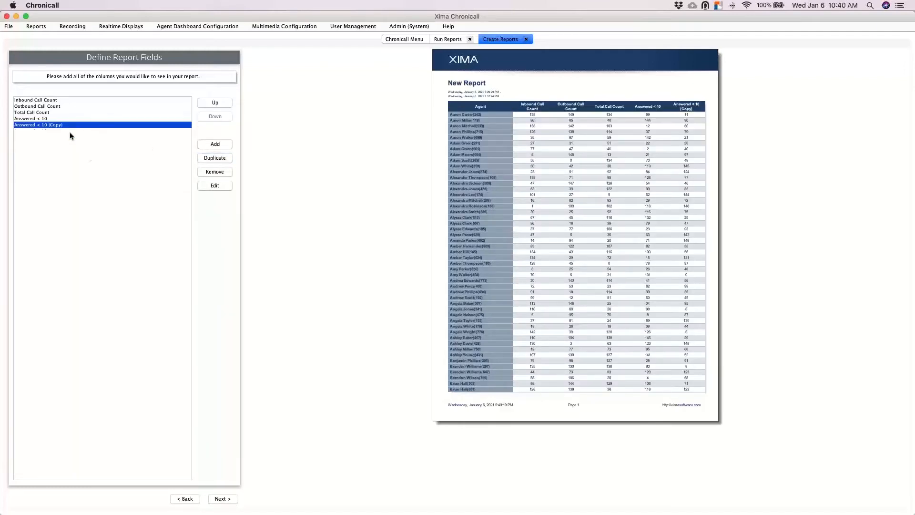
left_click(215, 186)
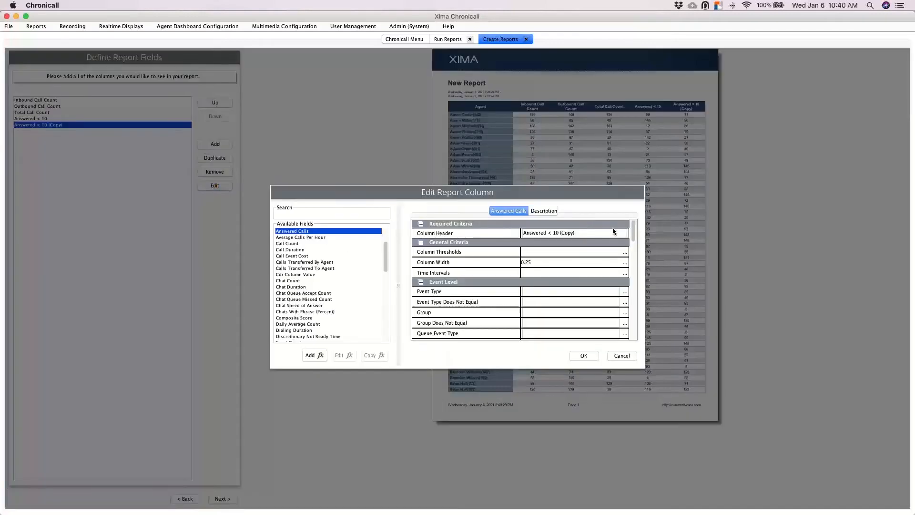
left_click(552, 234)
key("BackSpace")
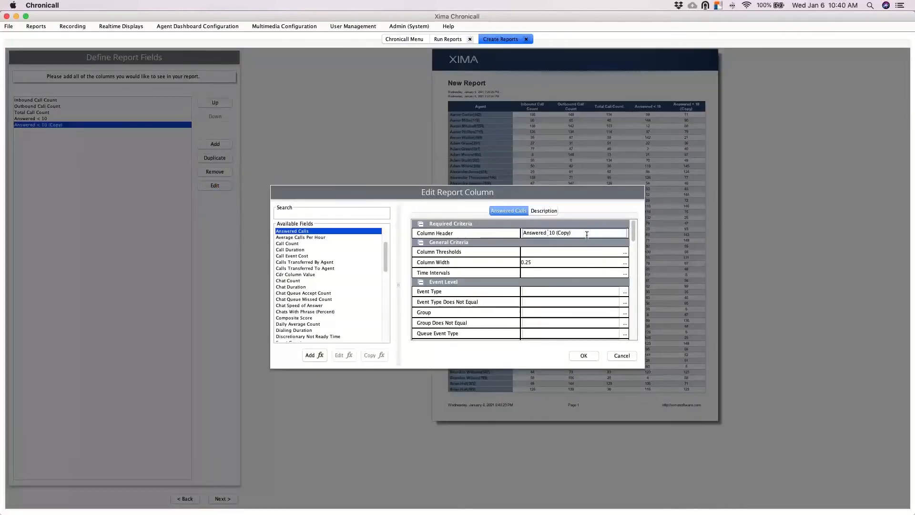
type(">")
key("BackSpace")
key("BackSpace")
key("BackSpace")
key("BackSpace")
key("BackSpace")
key("BackSpace")
Set the Speed of Answer operator of the "Answered > 10" column to > and save the column
scroll(636, 236, "down", 3)
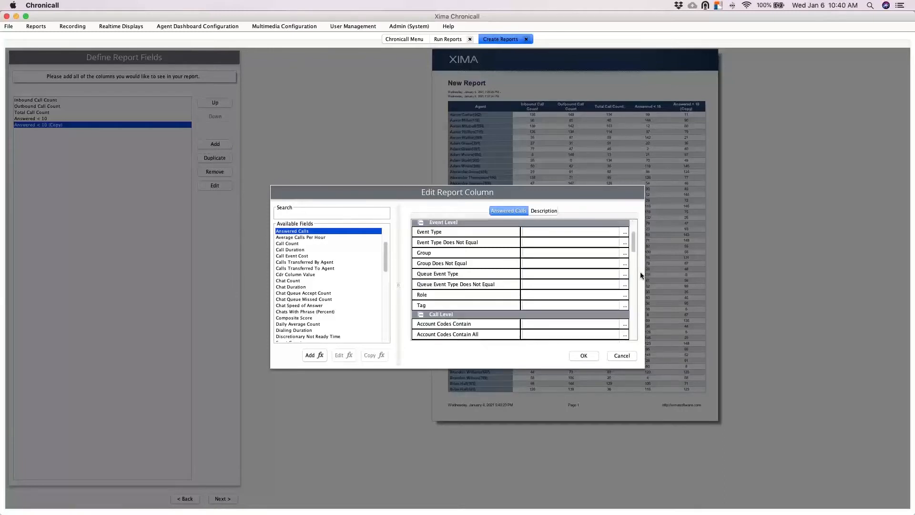
scroll(637, 286, "down", 10)
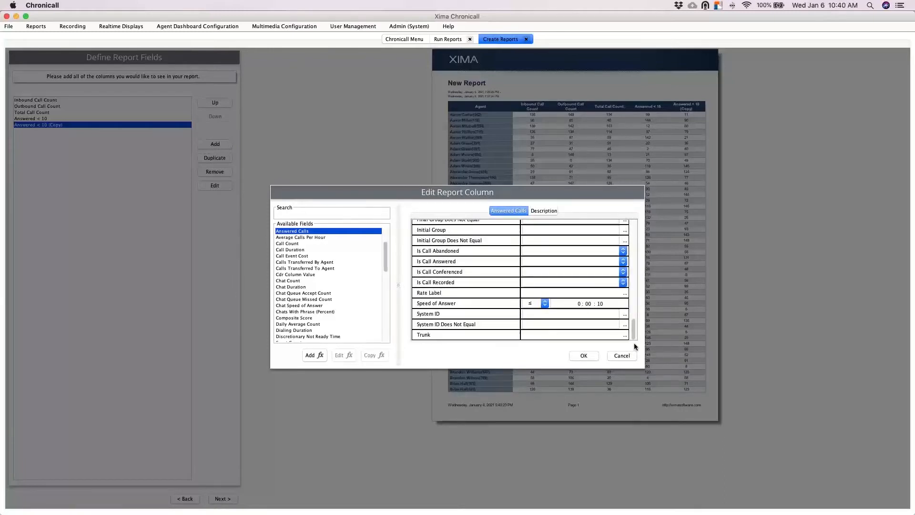
left_click(535, 303)
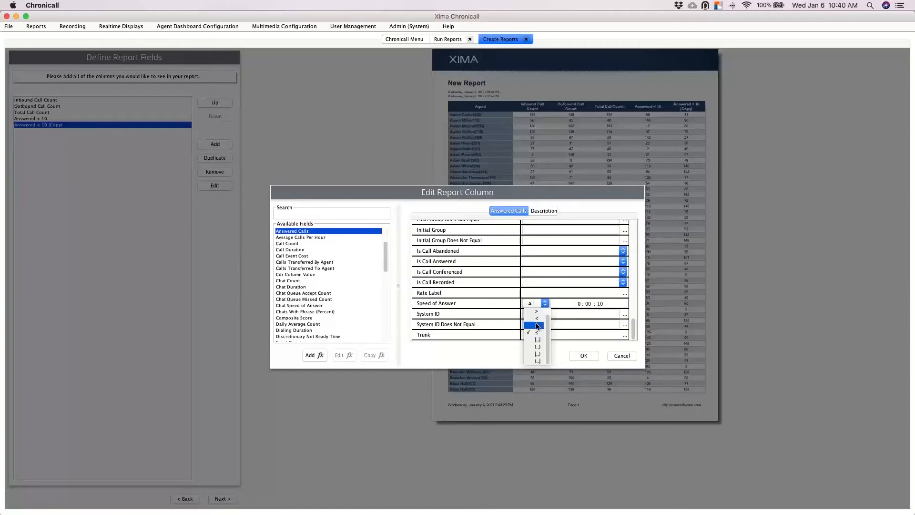
left_click(536, 311)
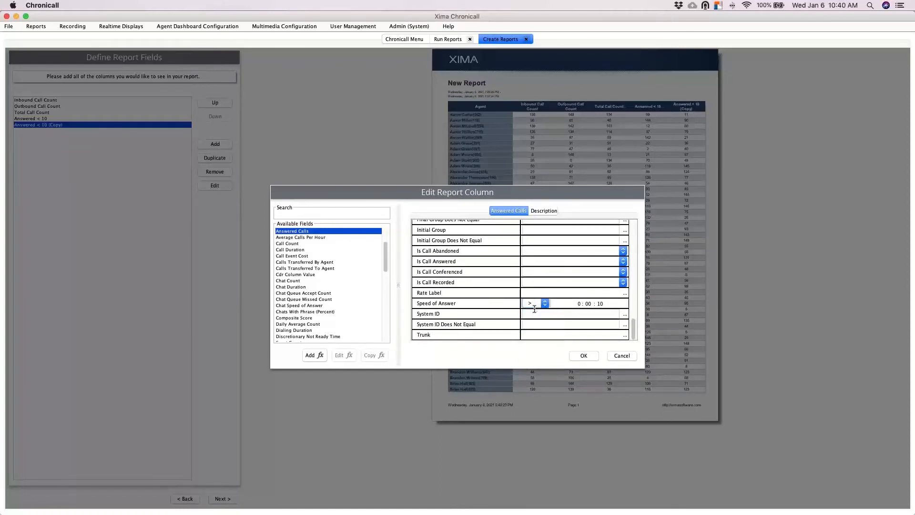
left_click(585, 356)
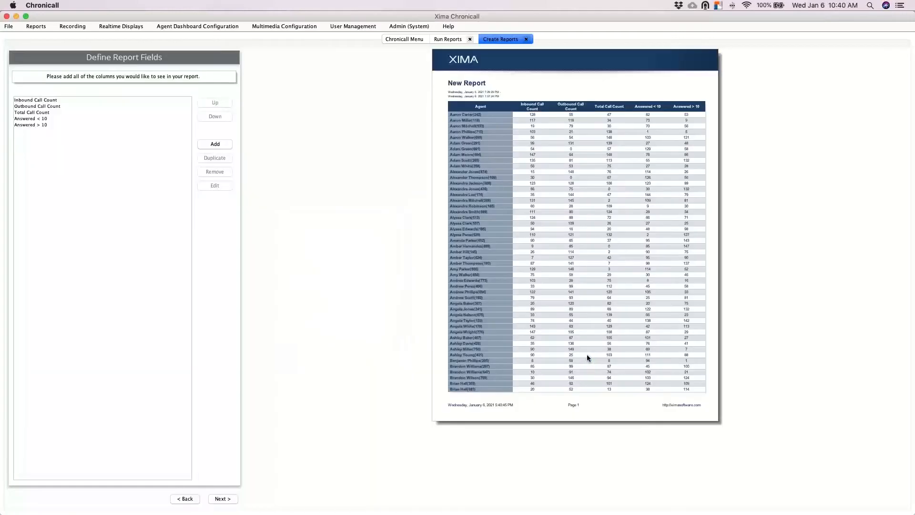
Start another report column from the Inbound Call Count field with the column header "Inbound Call w/Talk > 3 min"
left_click(223, 145)
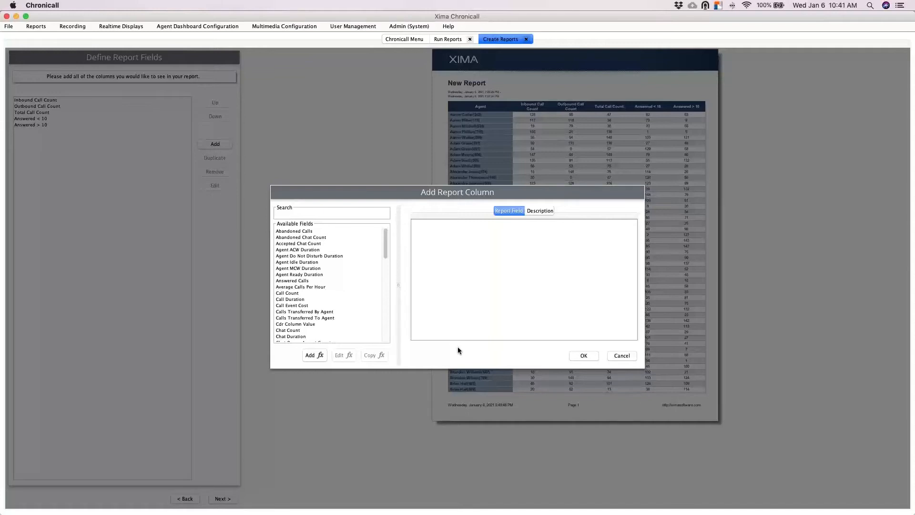
left_click(367, 217)
type("inbound")
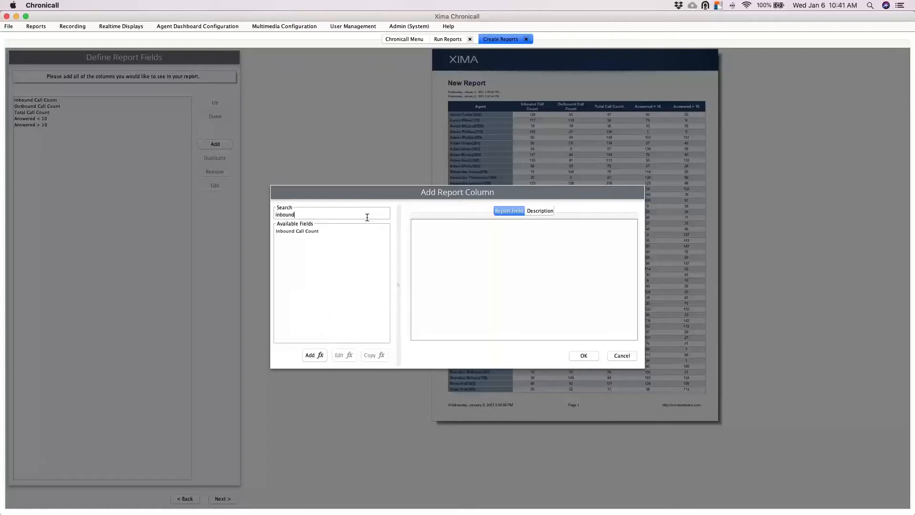
left_click(322, 230)
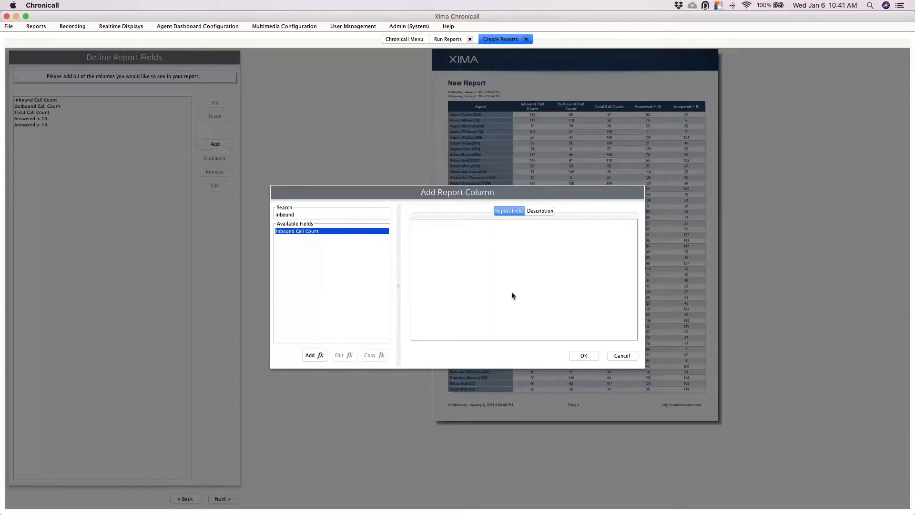
left_click_drag(568, 234, 559, 234)
key("BackSpace")
key("BackSpace")
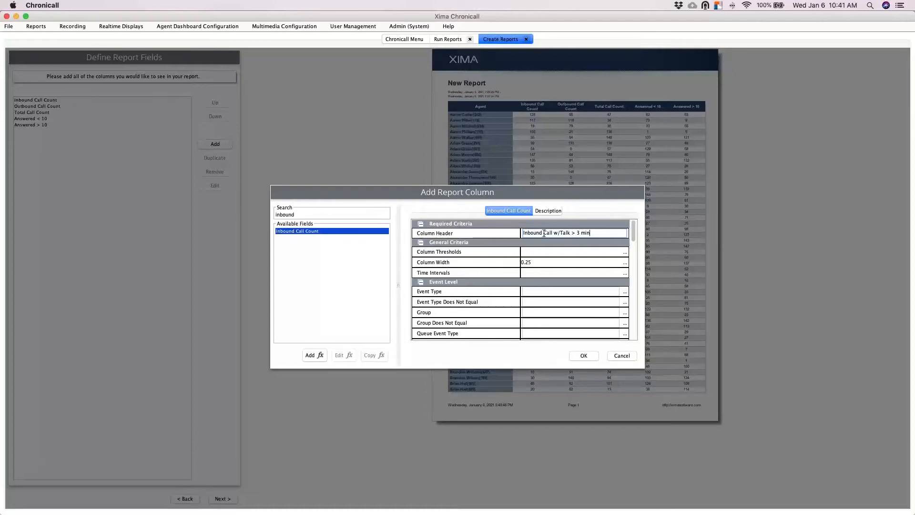
Set the new inbound column's Event Type criterion to Talking
left_click_drag(554, 234, 591, 283)
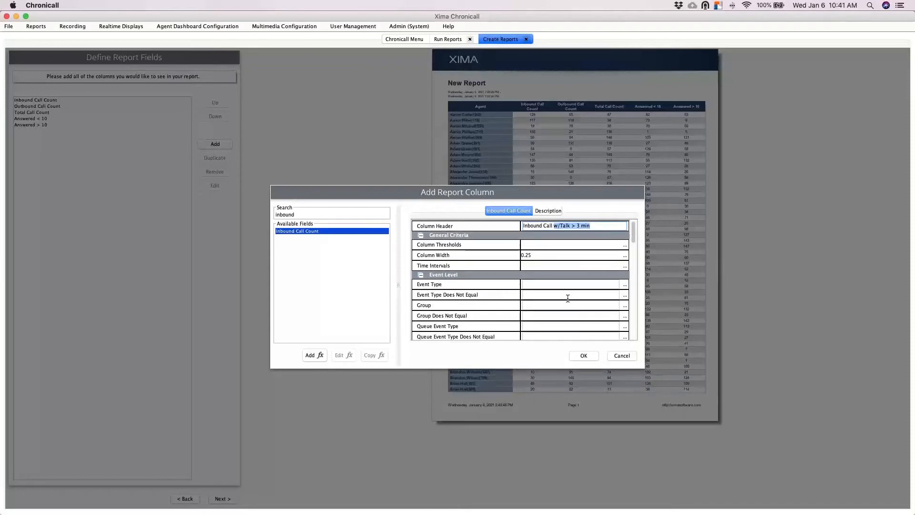
left_click(620, 282)
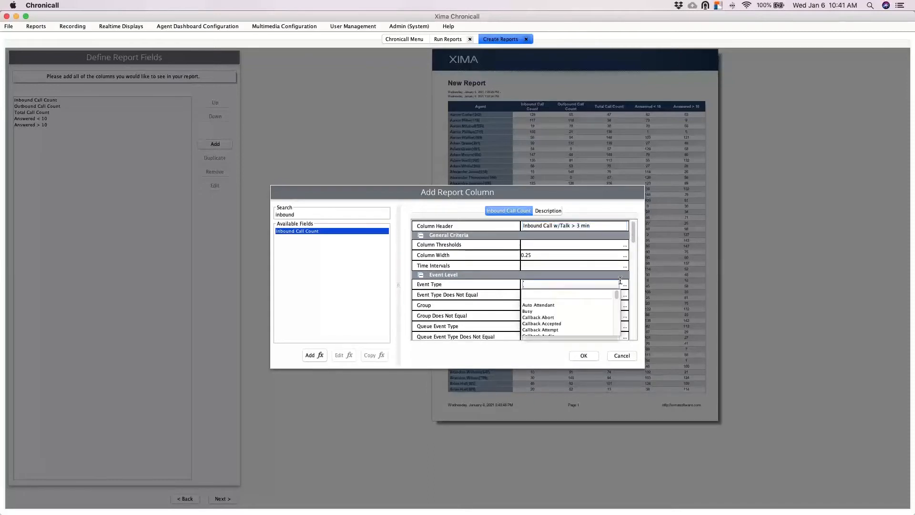
left_click(625, 284)
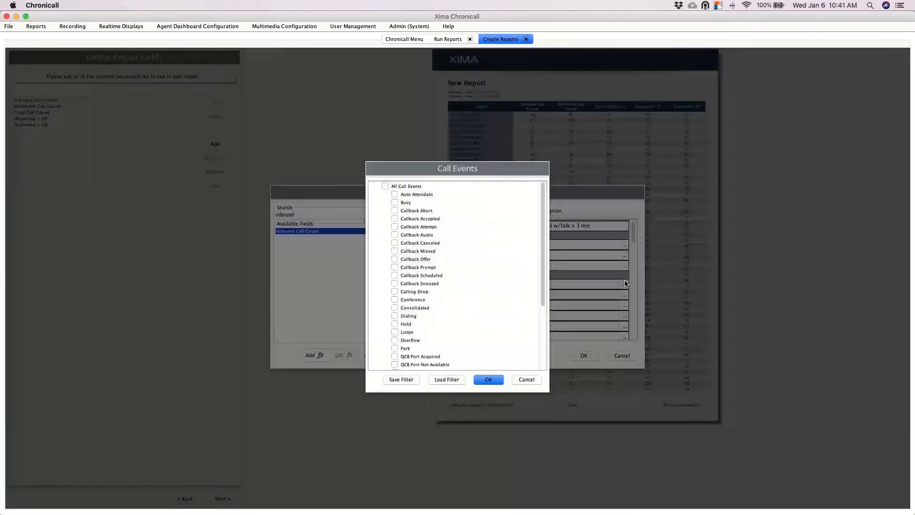
scroll(515, 281, "down", 5)
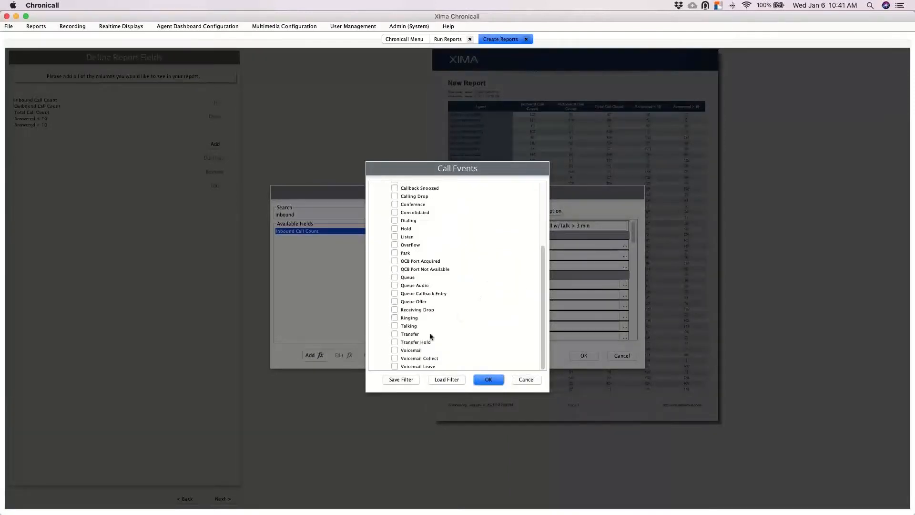
left_click(417, 327)
left_click(489, 379)
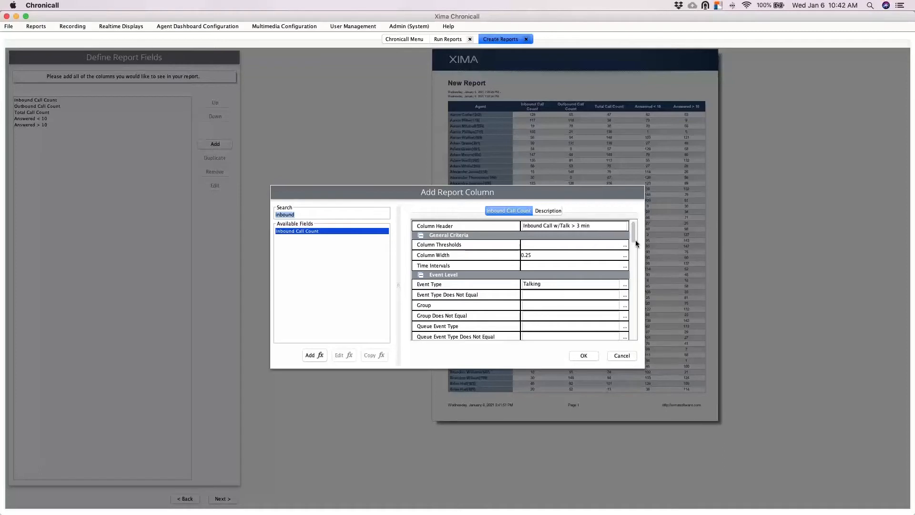
Set the inbound column's Event Duration criterion to ≥ 0:03:00
left_click_drag(633, 237, 635, 304)
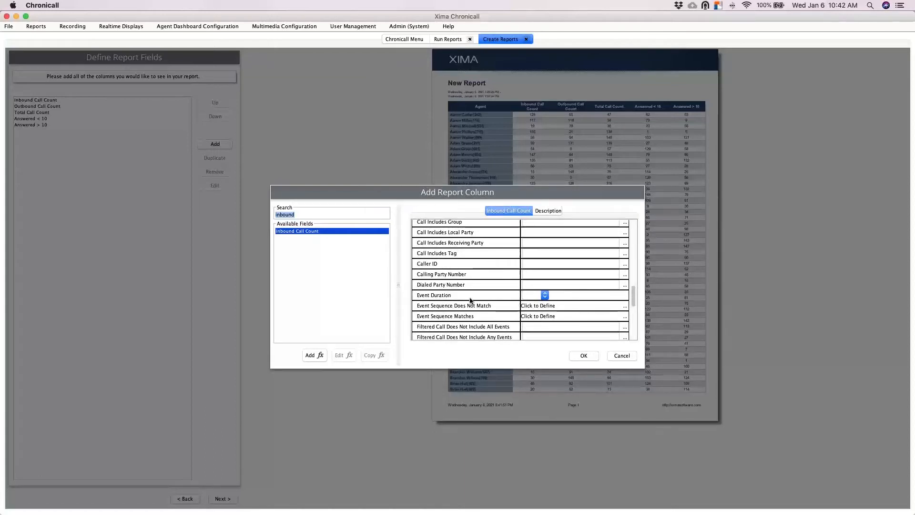
left_click(532, 297)
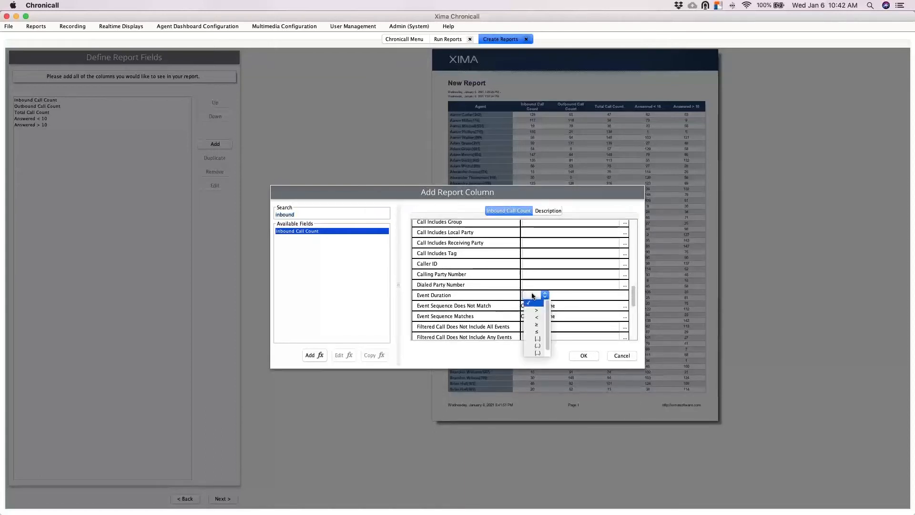
left_click(536, 325)
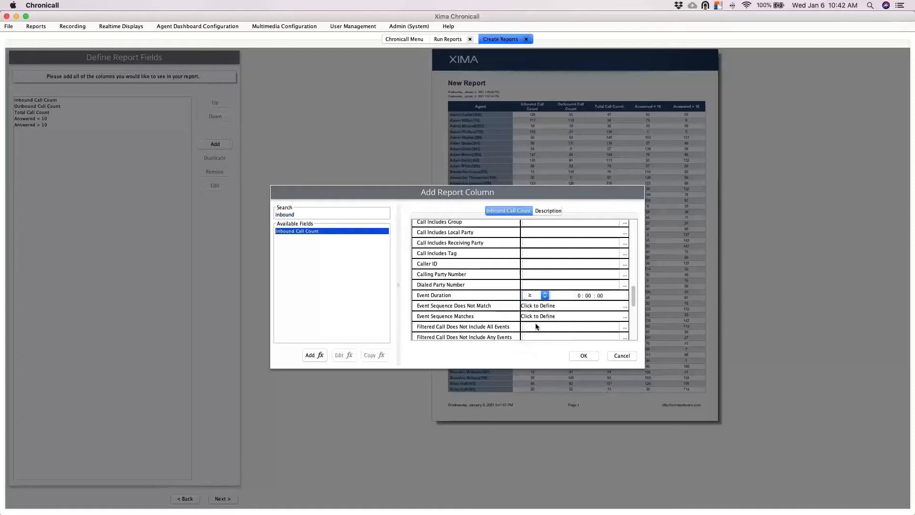
left_click(587, 295)
type("1")
type("3 : 00")
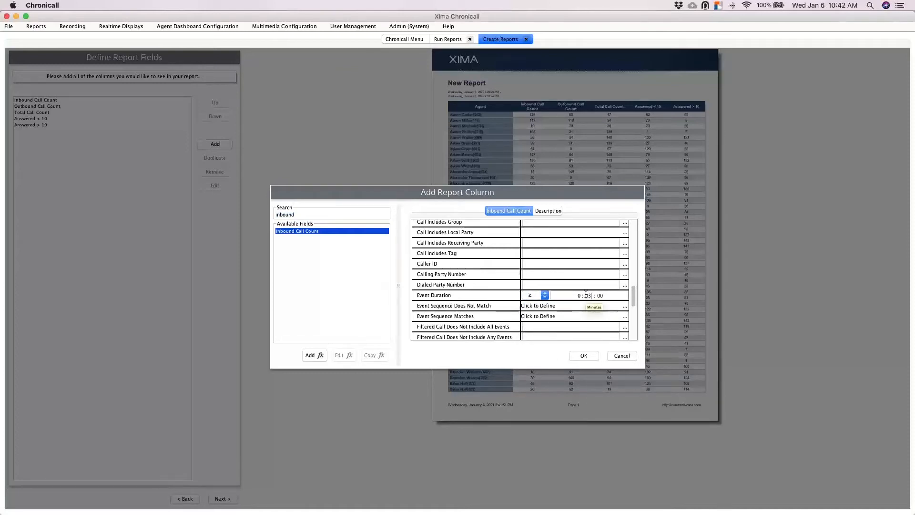
Recheck the column's header and criteria, and add the "Inbound Call w/Talk > 3 min" column to the report
scroll(564, 307, "up", 5)
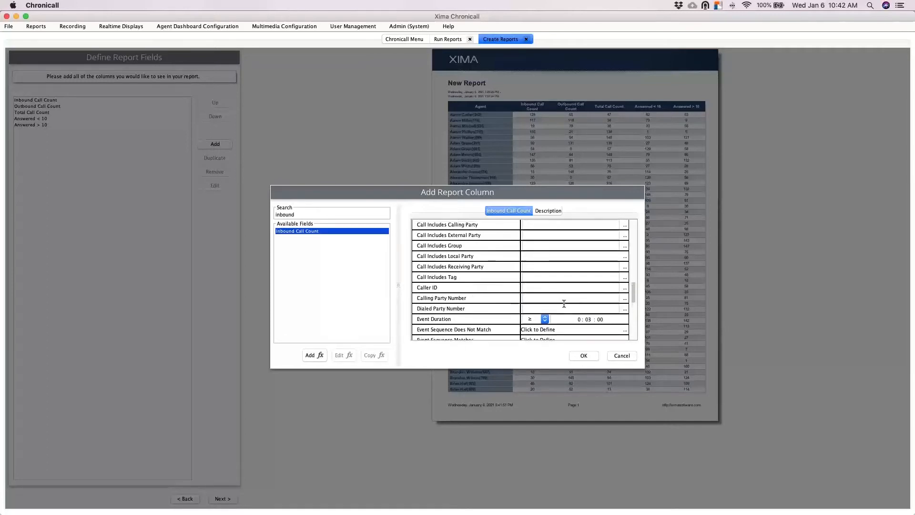
scroll(564, 306, "up", 10)
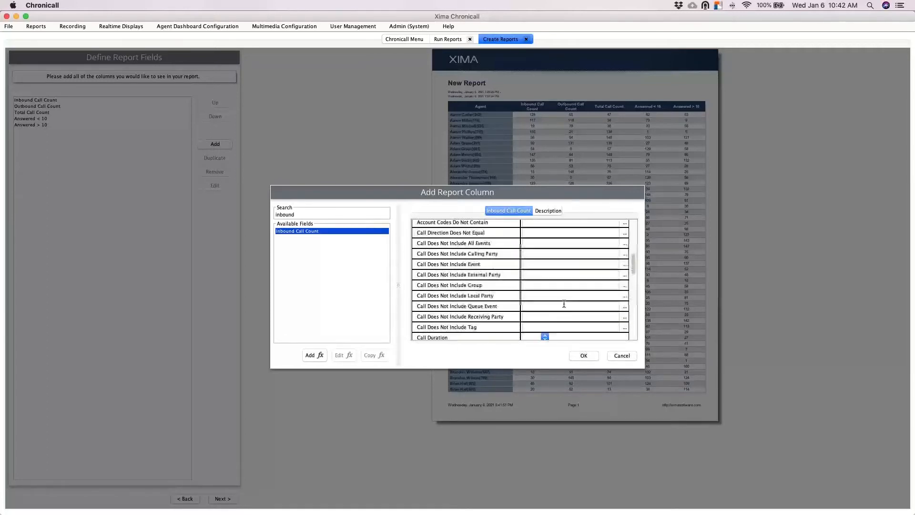
scroll(564, 304, "up", 8)
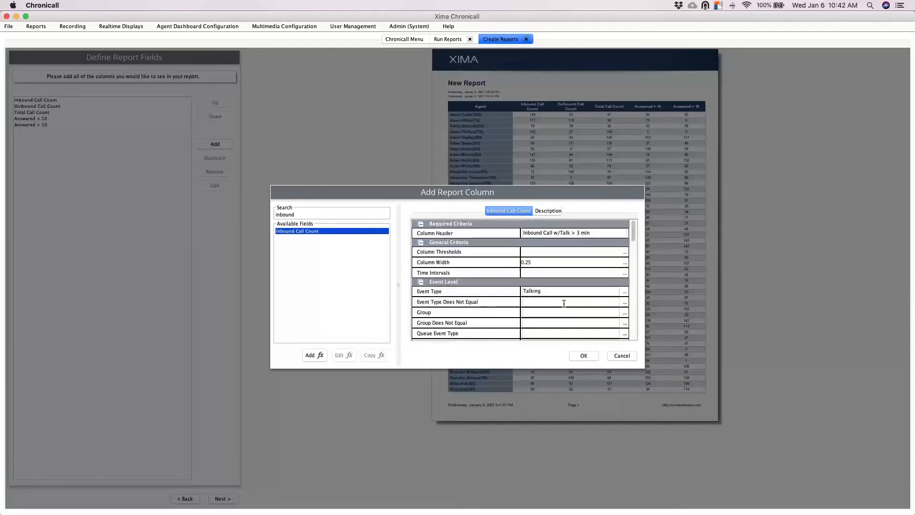
left_click(585, 356)
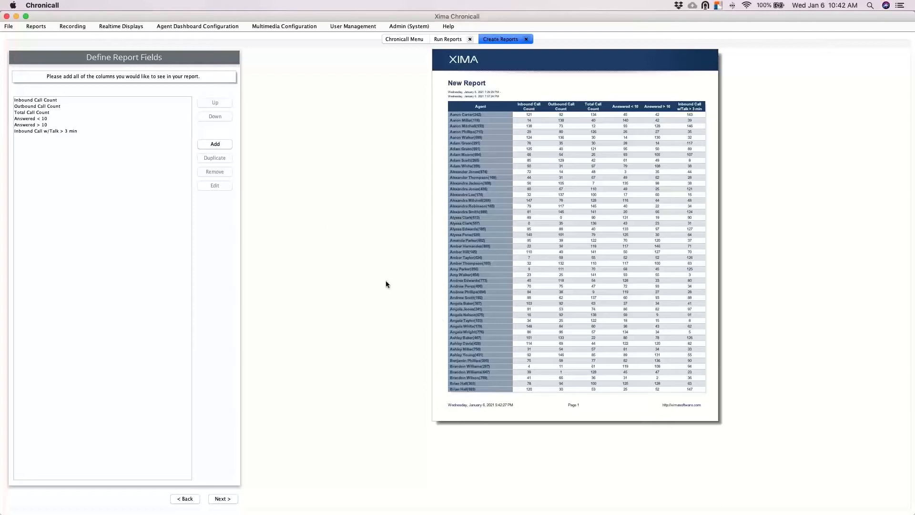
Start another report column, create a new formula for it, and title the formula with the owner's first name followed by "SLA"
left_click(223, 144)
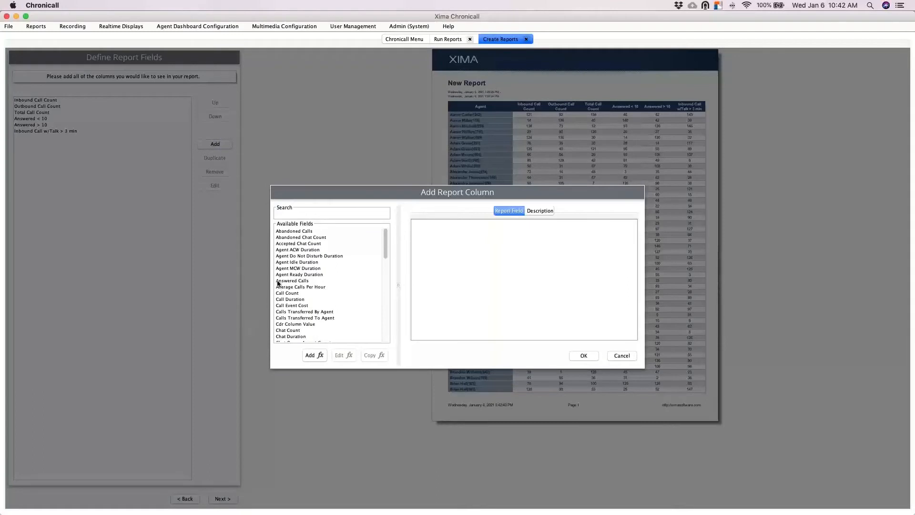
scroll(298, 242, "down", 1)
scroll(298, 243, "down", 12)
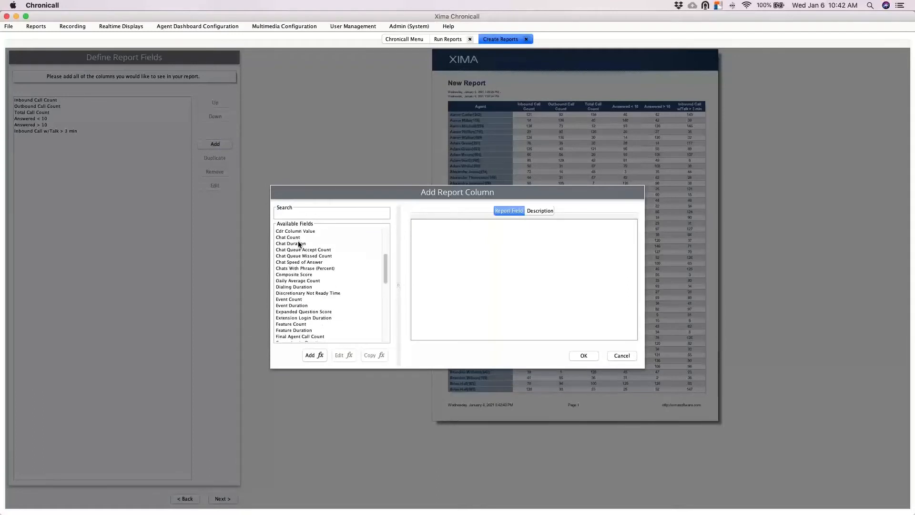
scroll(298, 244, "up", 10)
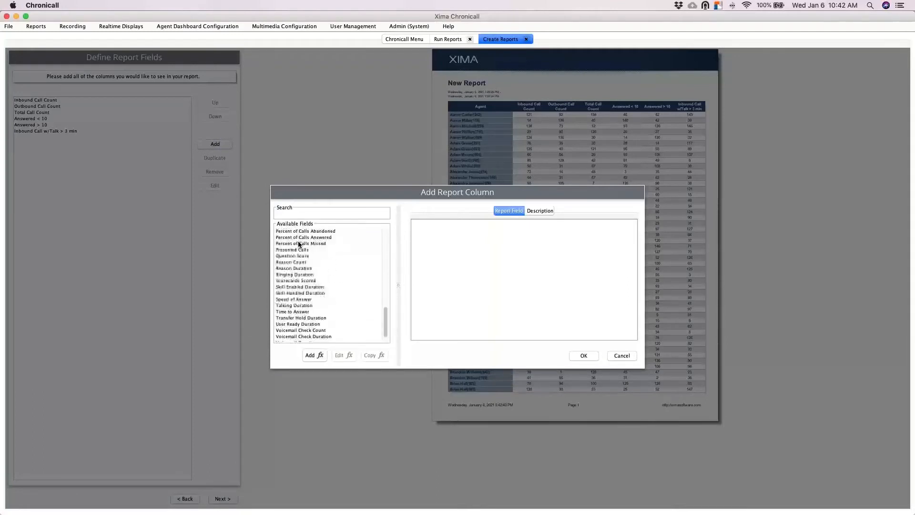
scroll(298, 244, "up", 3)
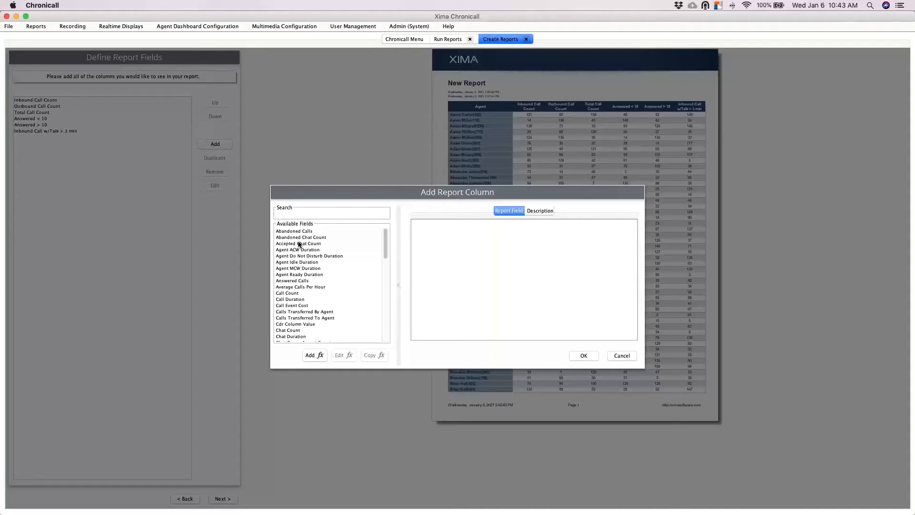
left_click(312, 356)
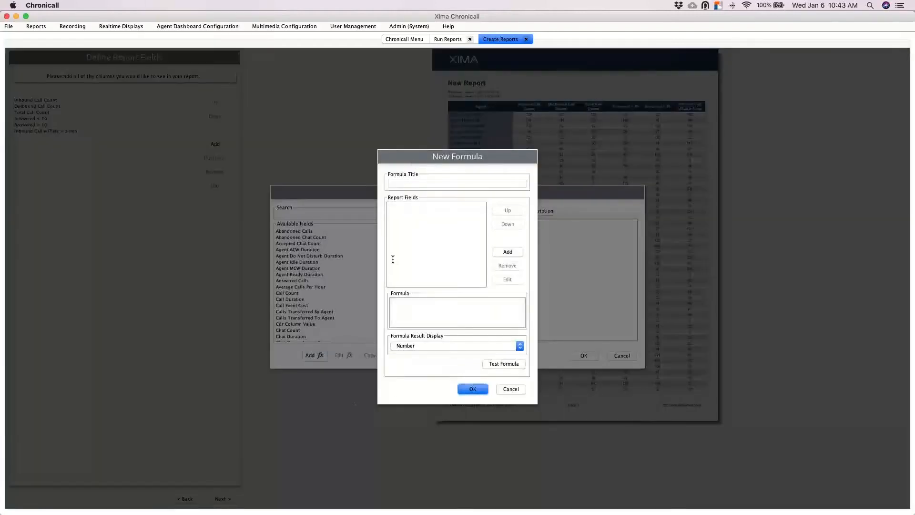
left_click(460, 183)
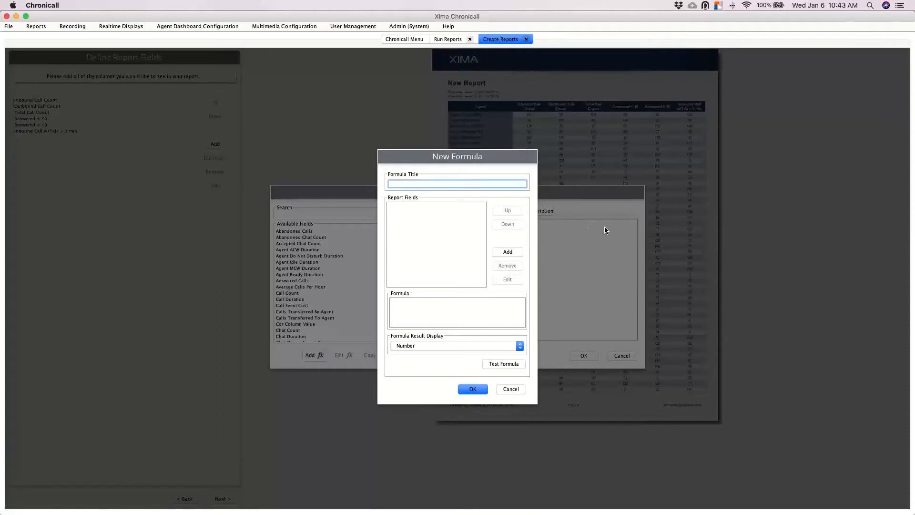
type("Blake's SLA")
Start a report field from Answered Calls inside the SLA formula and edit its column header to include "Less 1"
left_click(504, 257)
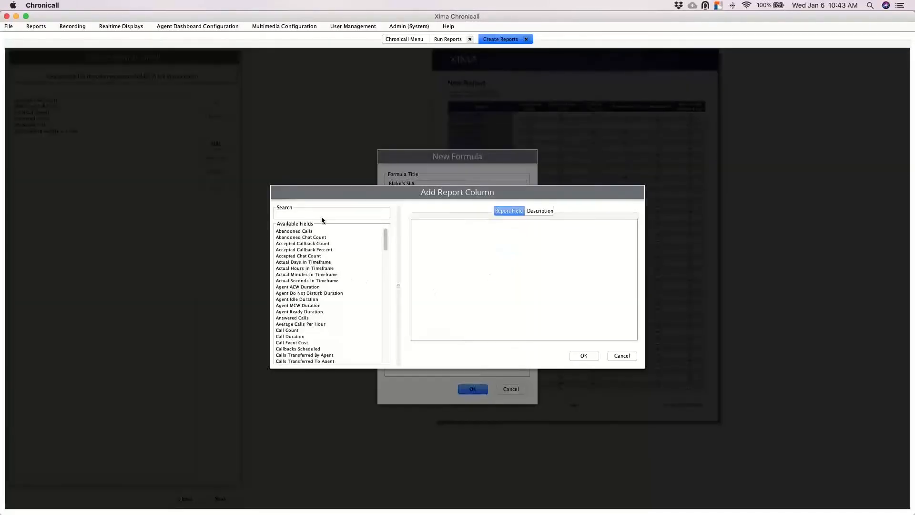
type("answered")
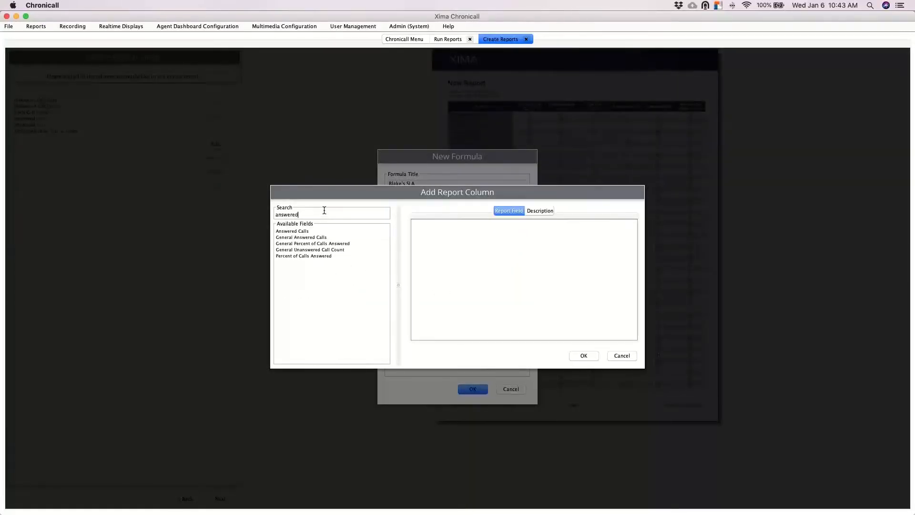
left_click(304, 231)
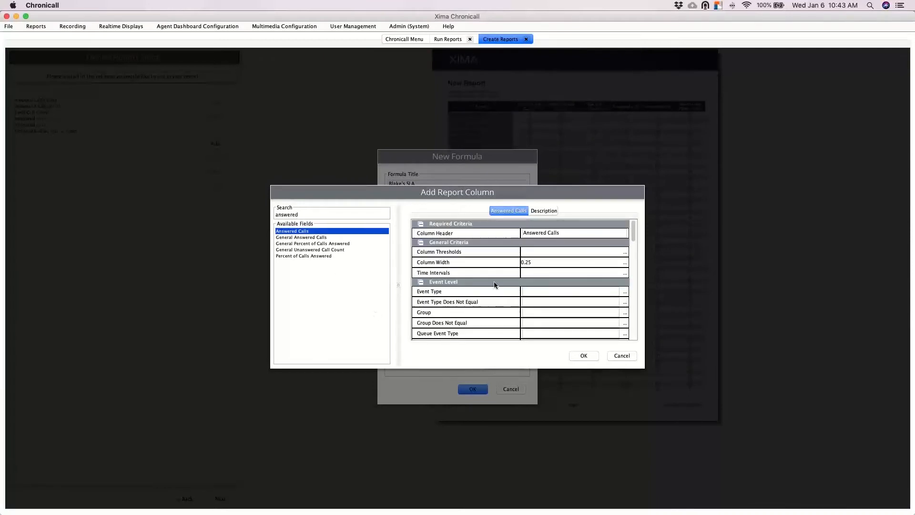
double_click(551, 231)
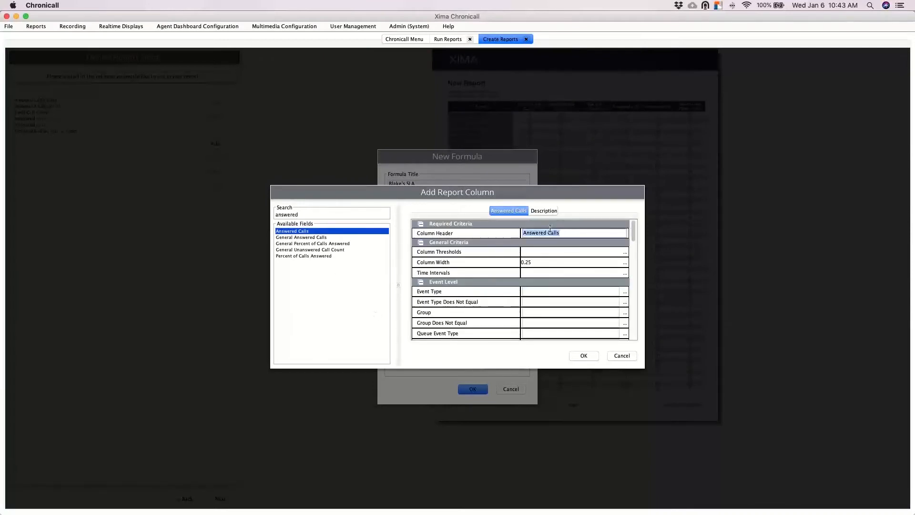
left_click(558, 233)
key("BackSpace")
key("BackSpace")
key("BackSpace")
type("Less 1")
Set the formula field's Speed of Answer criterion to ≤ 0:00:10 and add the "Answered Less 10" field to the formula
left_click_drag(632, 240, 636, 352)
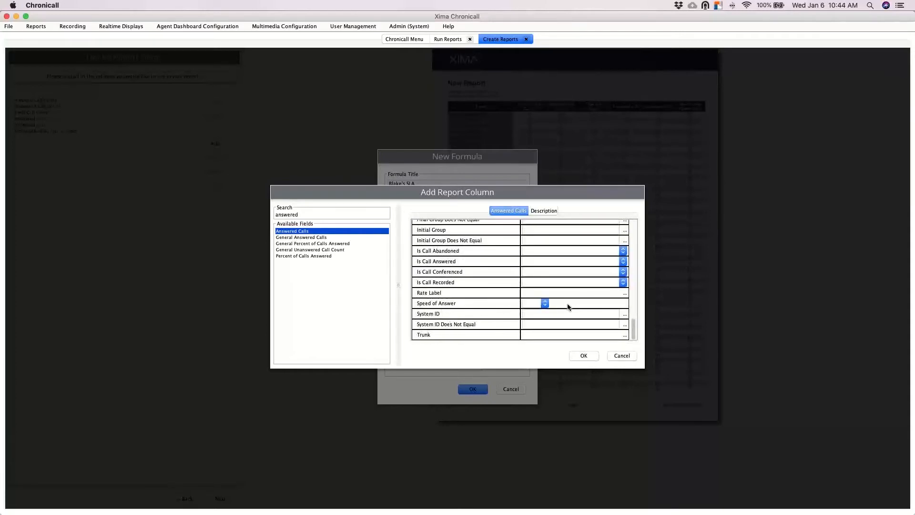
left_click(544, 303)
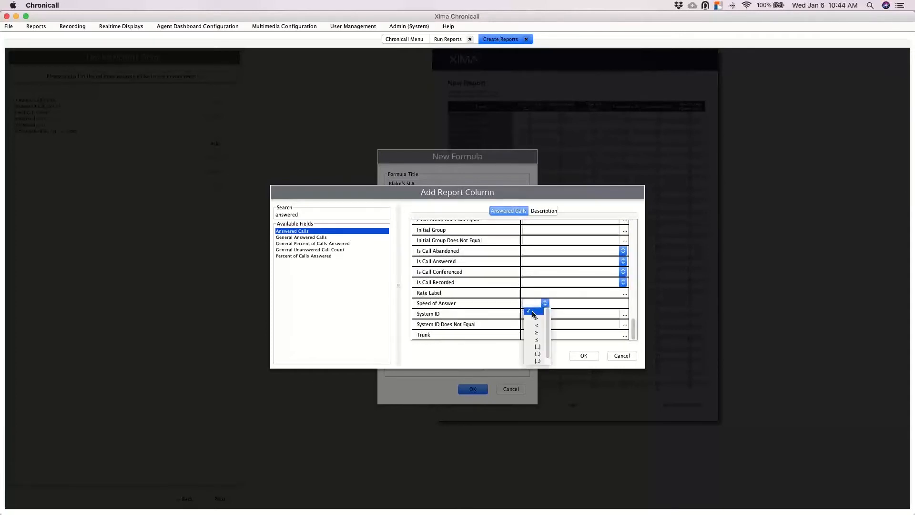
left_click(538, 339)
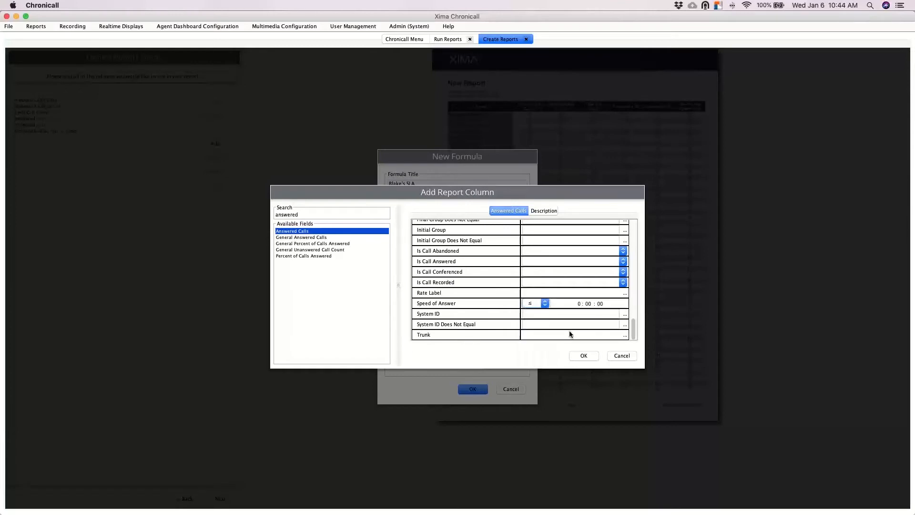
left_click(599, 304)
type("10")
left_click(578, 355)
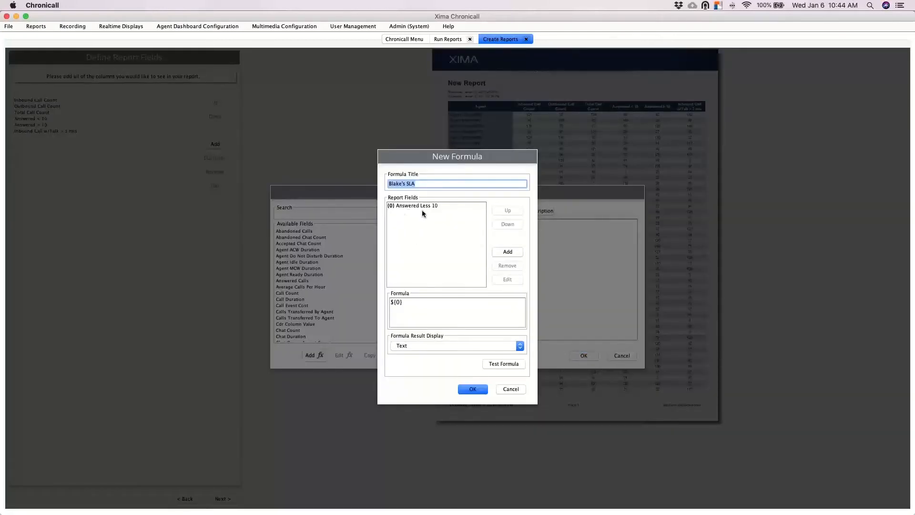
Add an unfiltered Answered Calls report field with its default header to the SLA formula
left_click(501, 255)
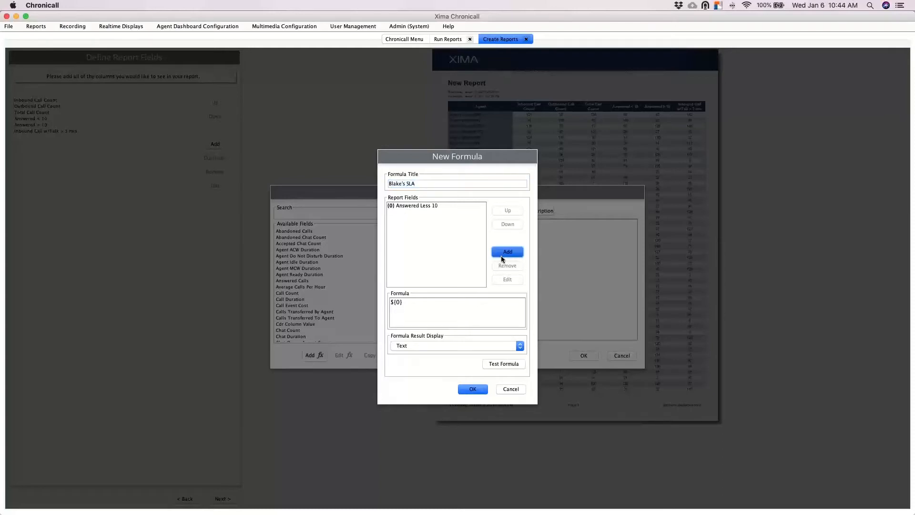
left_click(303, 318)
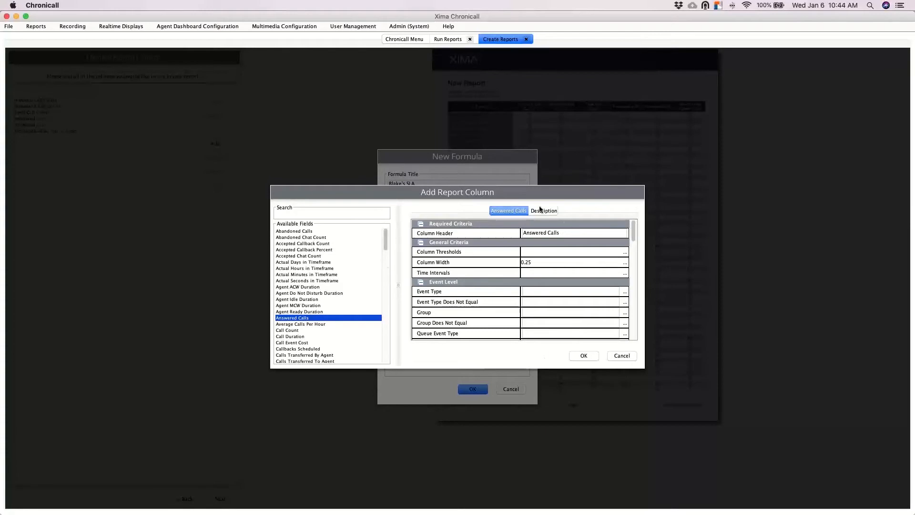
left_click(583, 356)
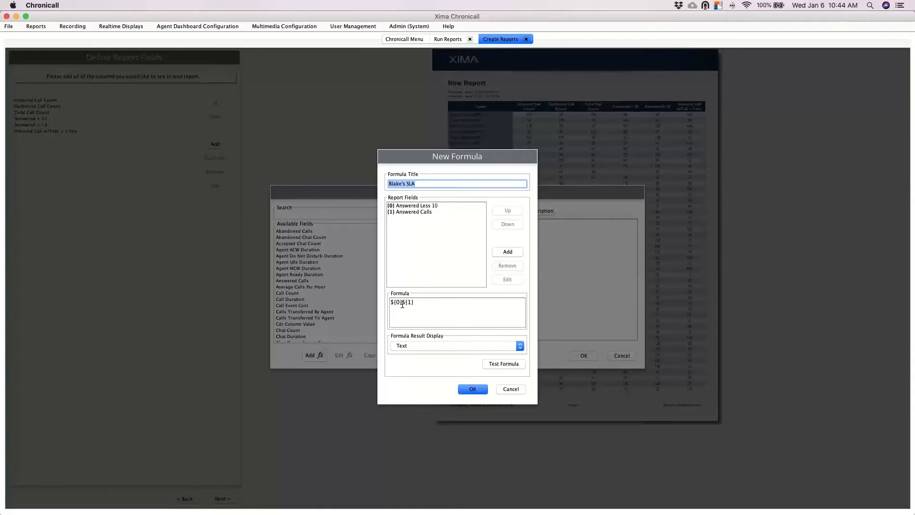
Divide the first field by the second as ${0}/${1} in the SLA formula and set its result display to Percent
left_click(402, 303)
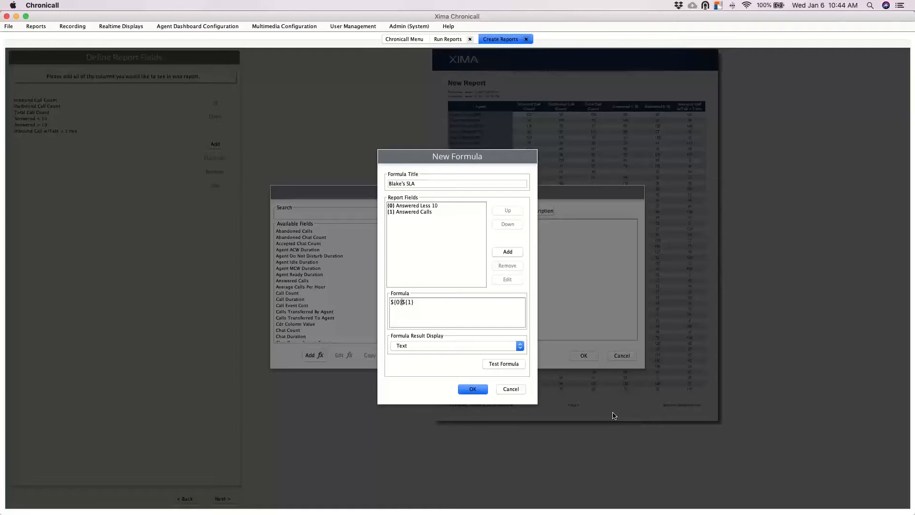
type("/")
left_click(428, 347)
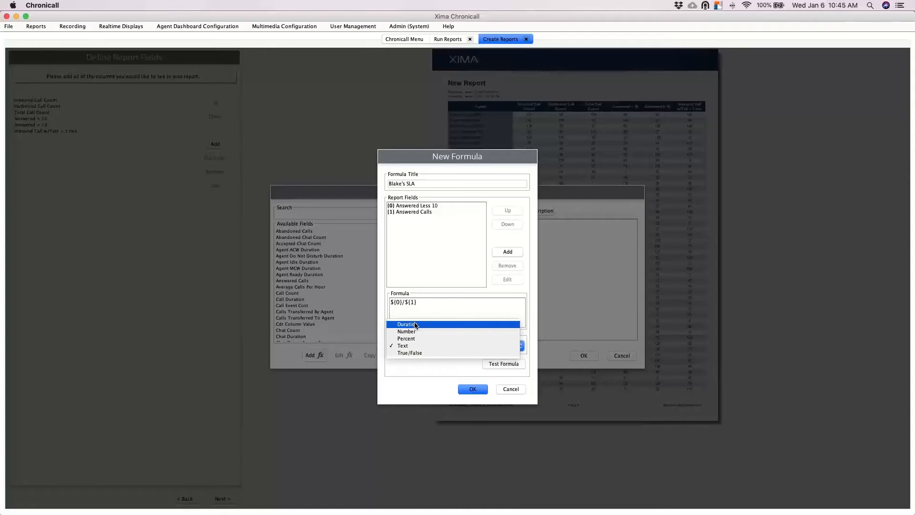
left_click(408, 339)
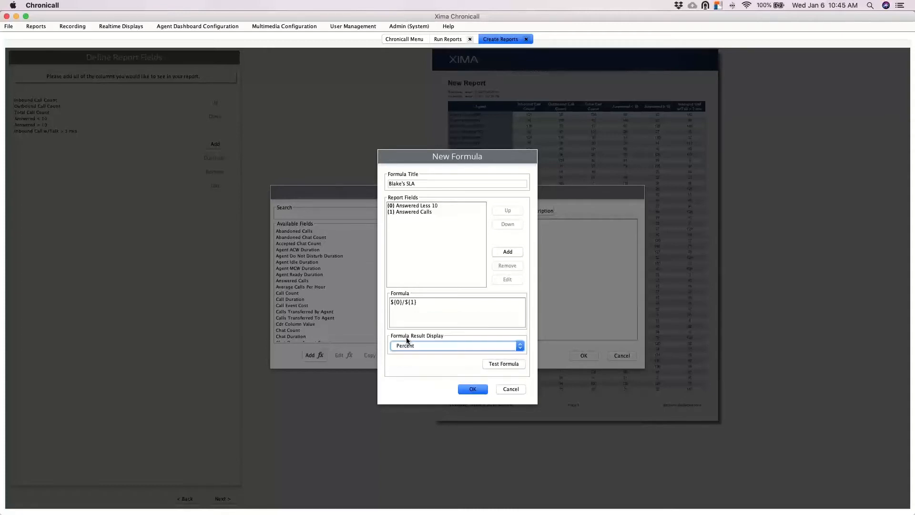
Test the SLA formula's validity, then save it and add it to the report as a column
left_click(497, 364)
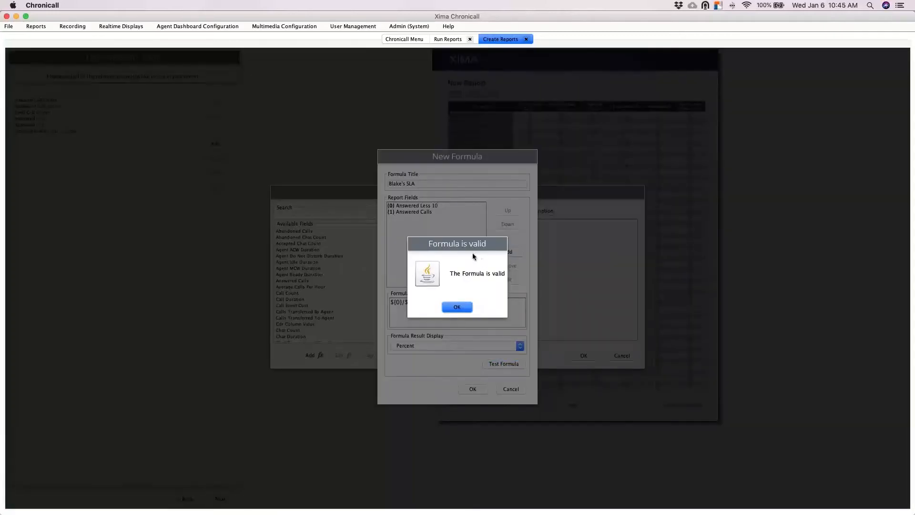
left_click(467, 308)
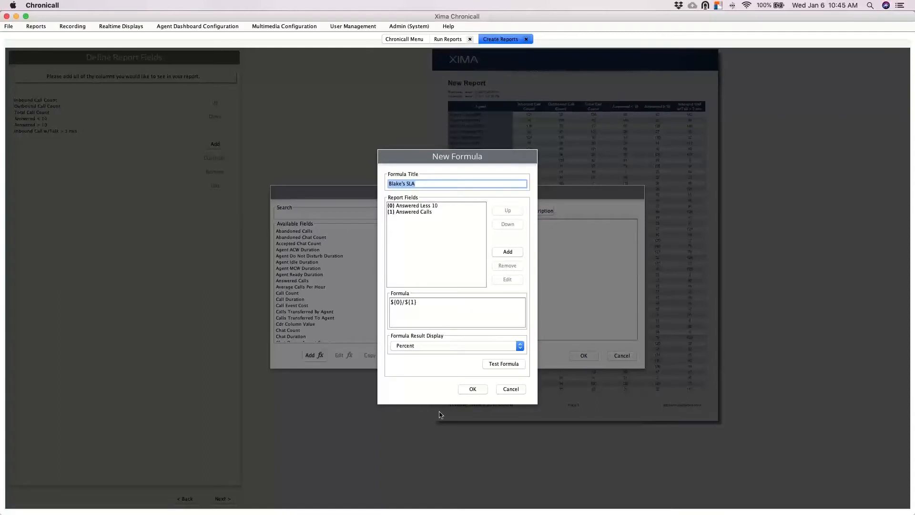
left_click(477, 389)
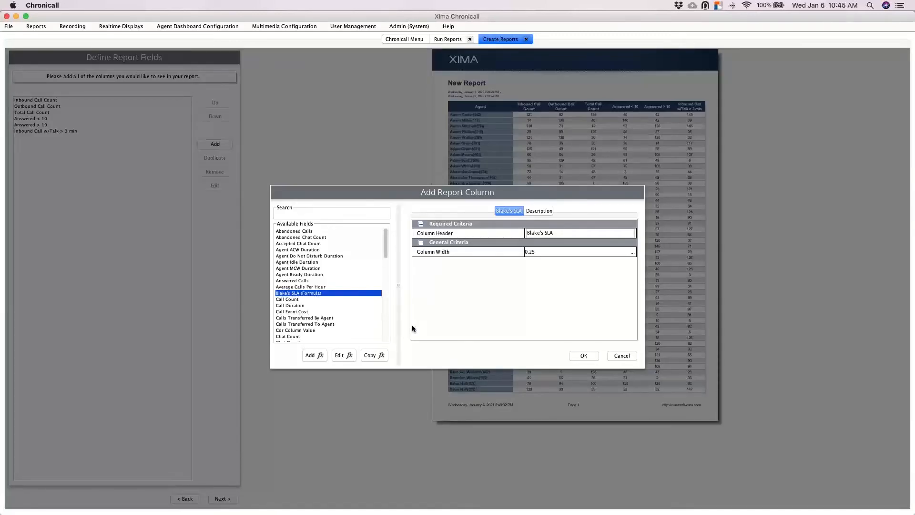
left_click(580, 363)
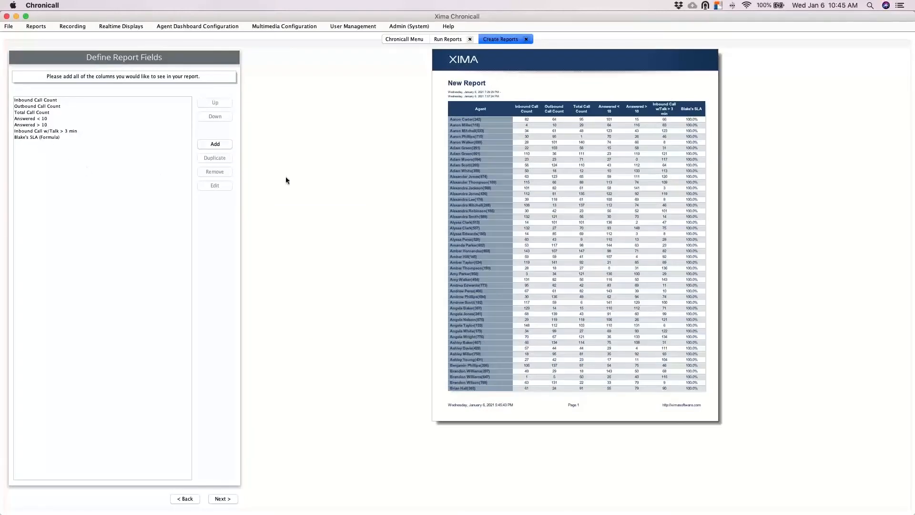
View the saved SLA formula among the fields available for a new report column, without adding another column
left_click(223, 145)
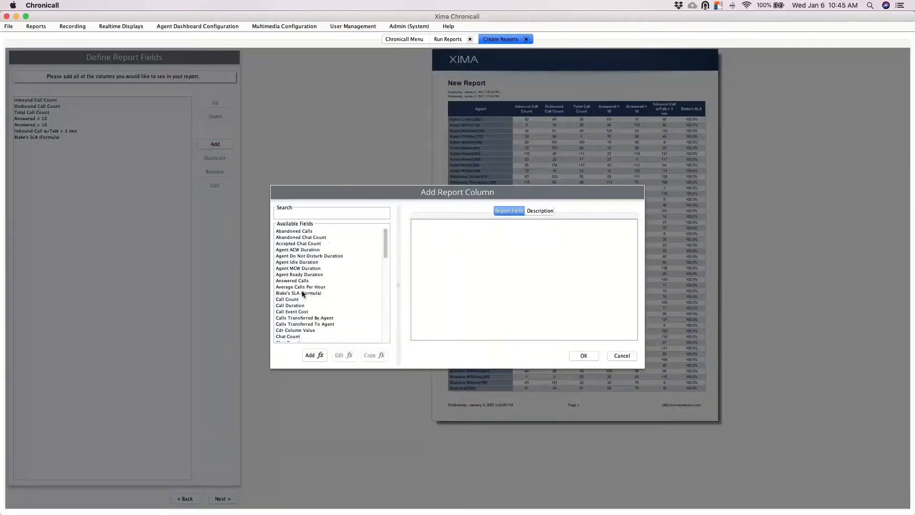
left_click(302, 293)
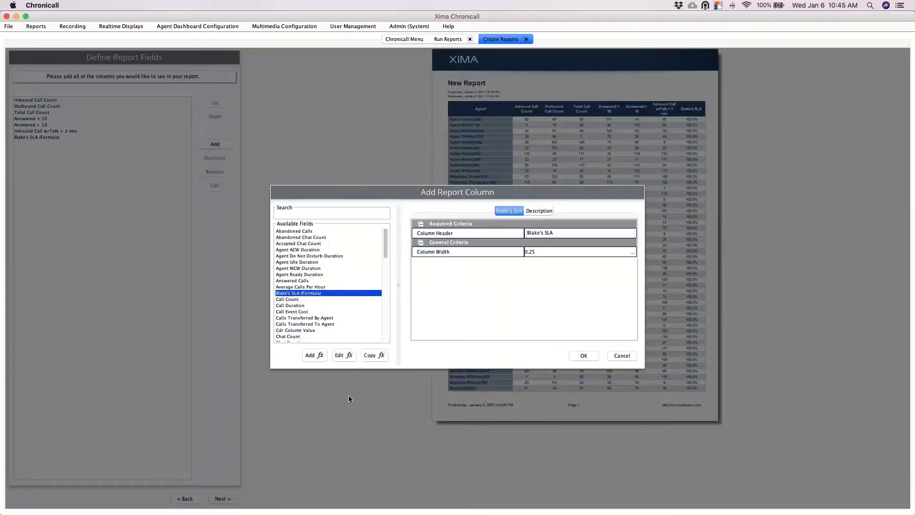
left_click(615, 355)
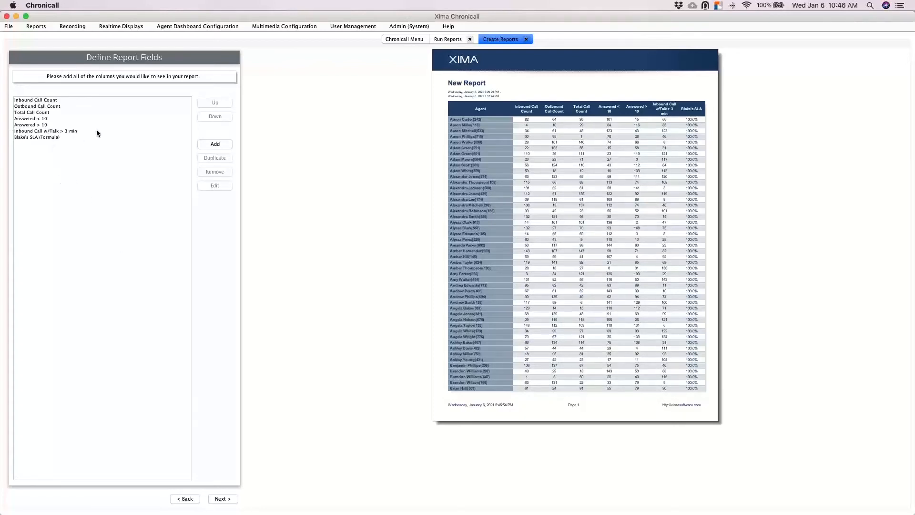
Proceed to defining the report summary and consult the summary block of the Agent Inbound Calls report as an example
left_click(226, 498)
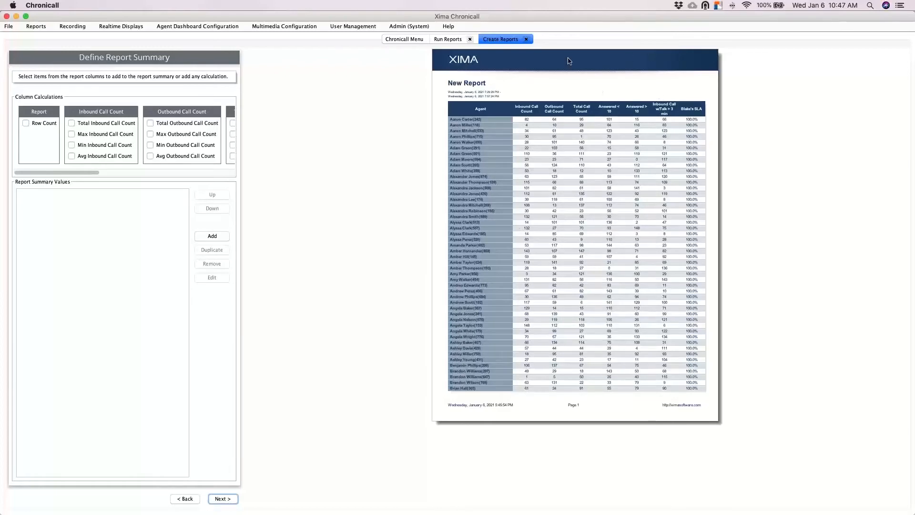
left_click(448, 40)
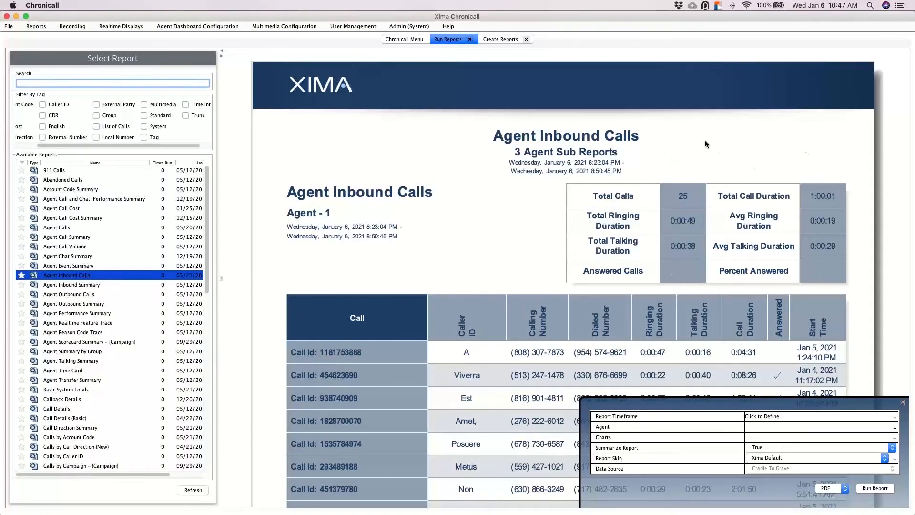
left_click(509, 38)
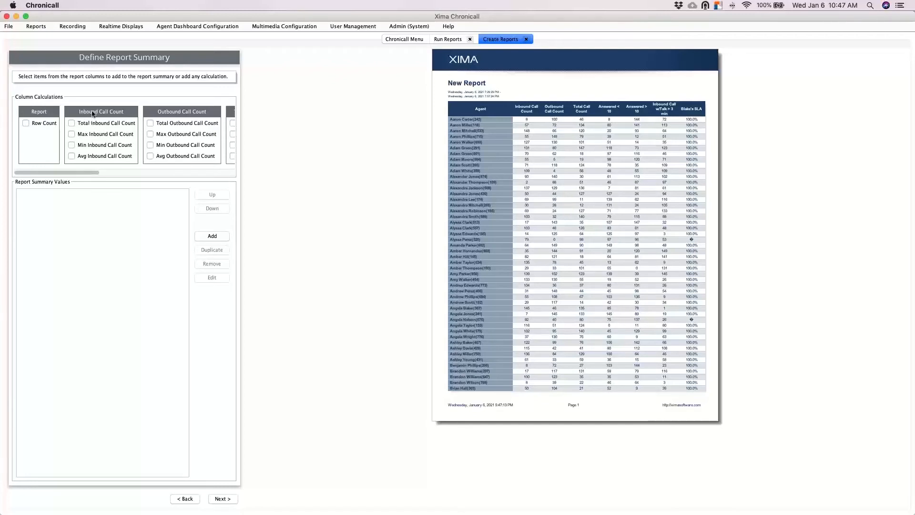
Add totals for Inbound Call Count, Outbound Call Count, Call Count, Answered < 10 and Answered > 10 to the report summary
left_click(72, 123)
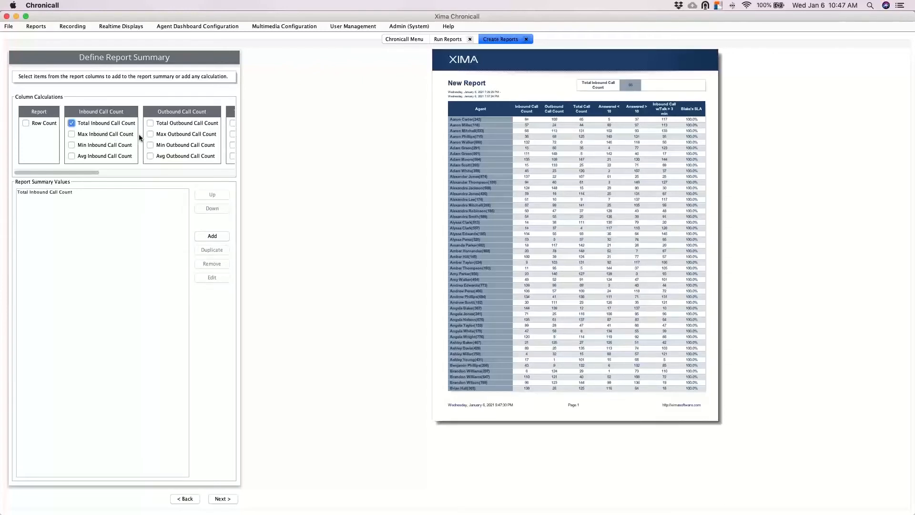
left_click(150, 123)
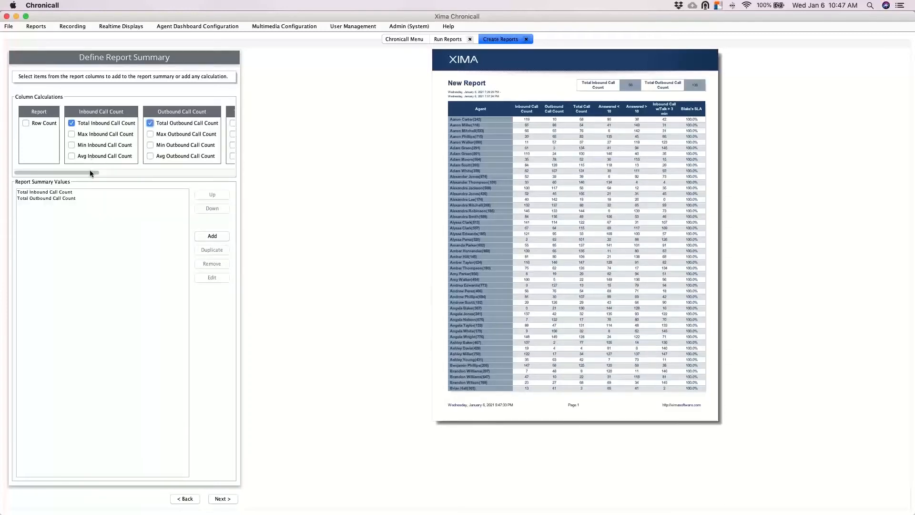
left_click_drag(90, 171, 166, 168)
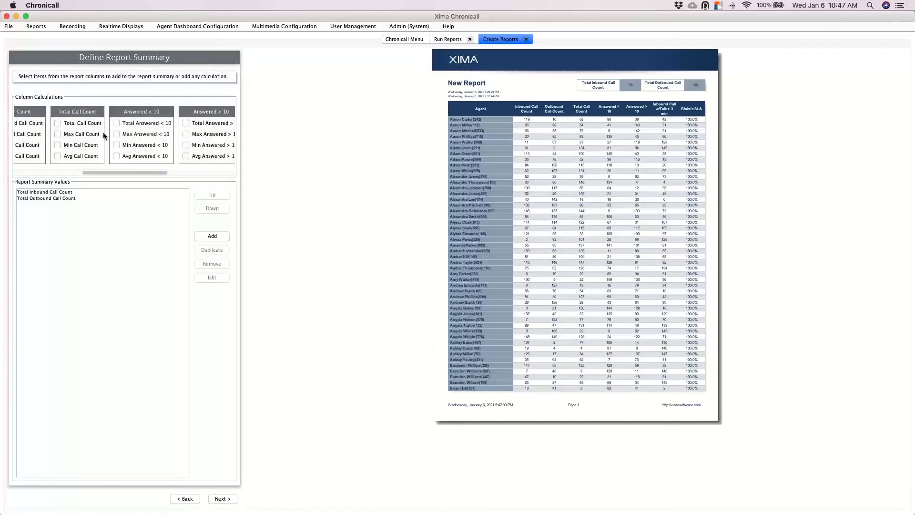
left_click(94, 125)
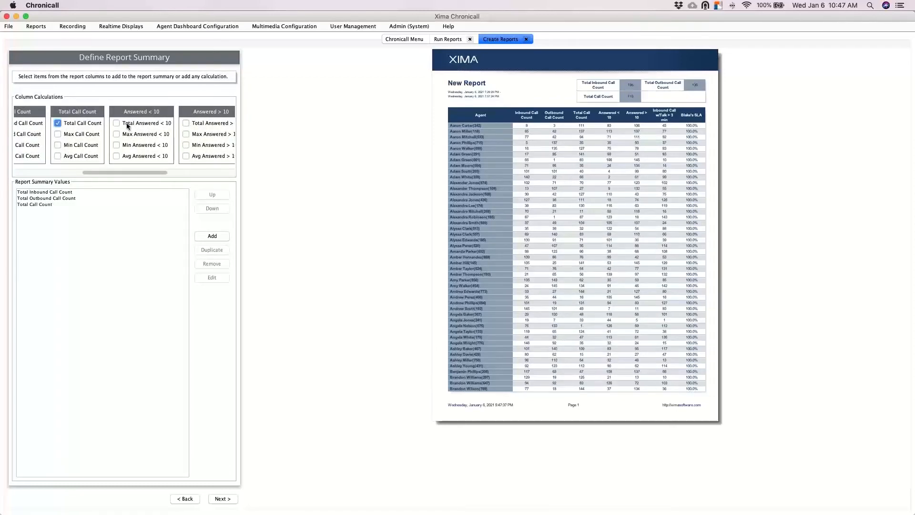
left_click(116, 123)
left_click(186, 123)
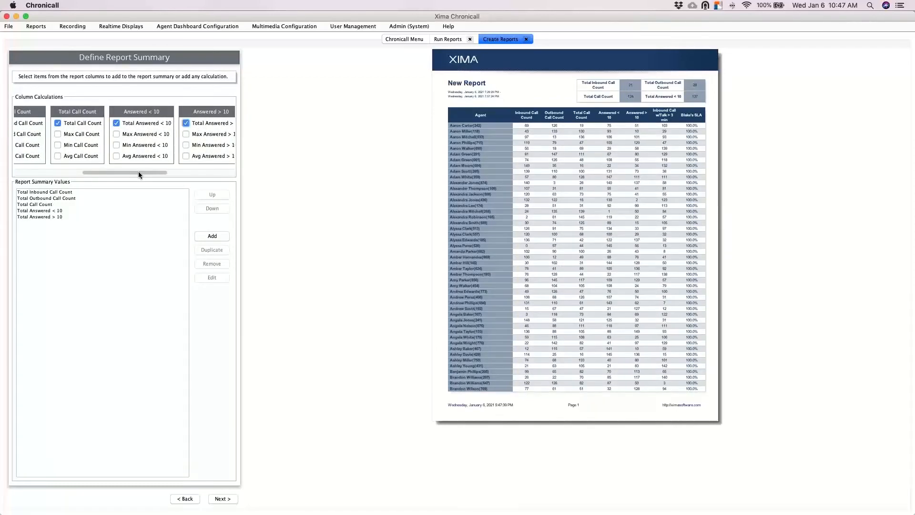
Add the total of Inbound Call w/Talk > 3 min and the average of the custom SLA to the report summary
left_click_drag(138, 172, 215, 173)
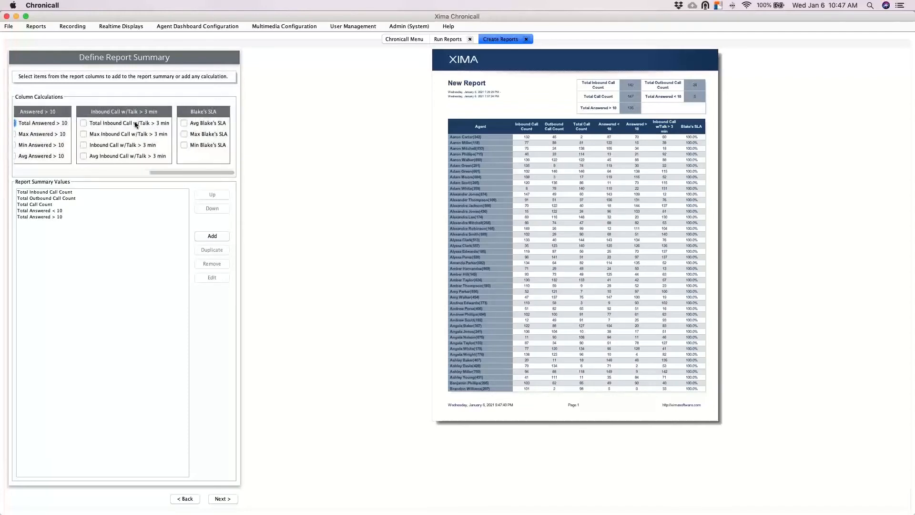
left_click(136, 125)
left_click(193, 126)
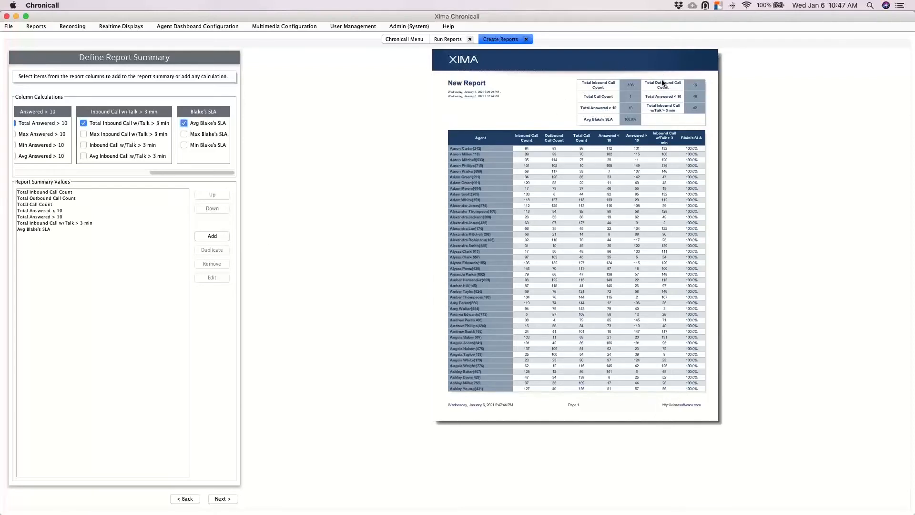
Proceed to finalizing the report and title it with the owner's first name in the possessive followed by "Agent Report"
left_click(231, 502)
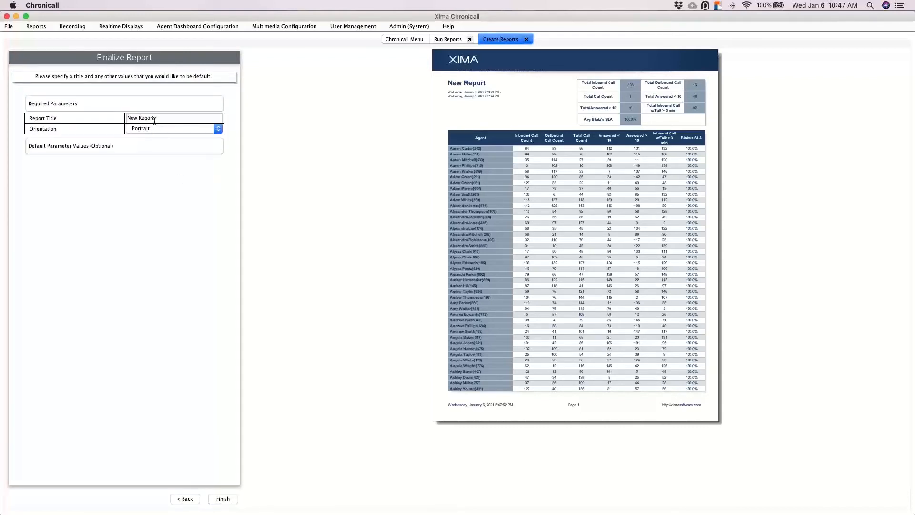
left_click_drag(155, 119, 120, 121)
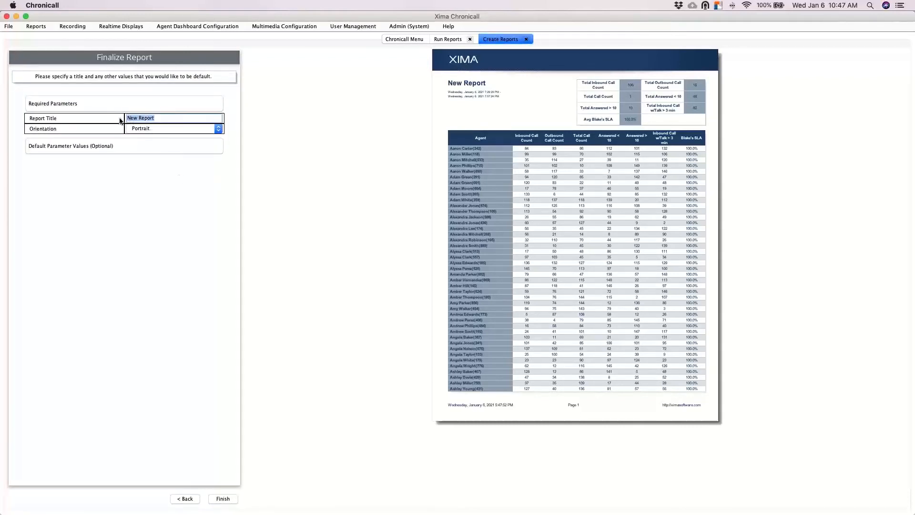
type("Bla")
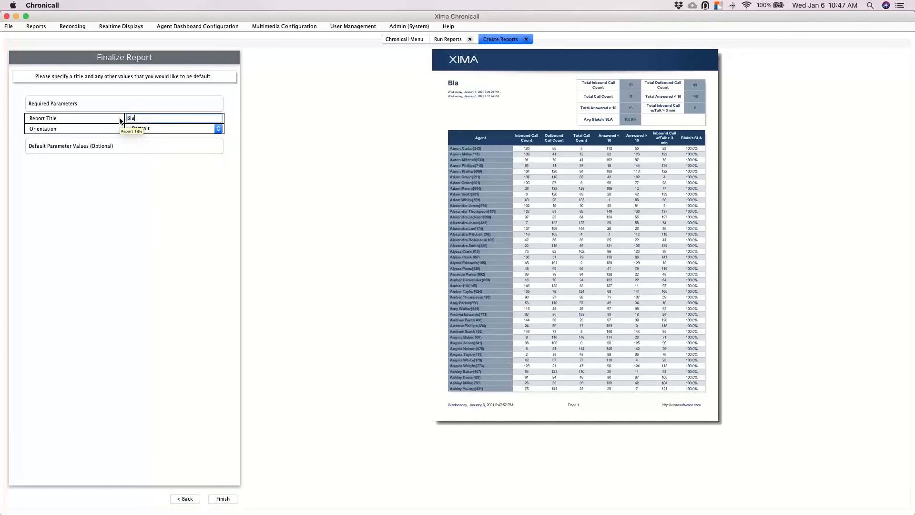
type("ke's Agent")
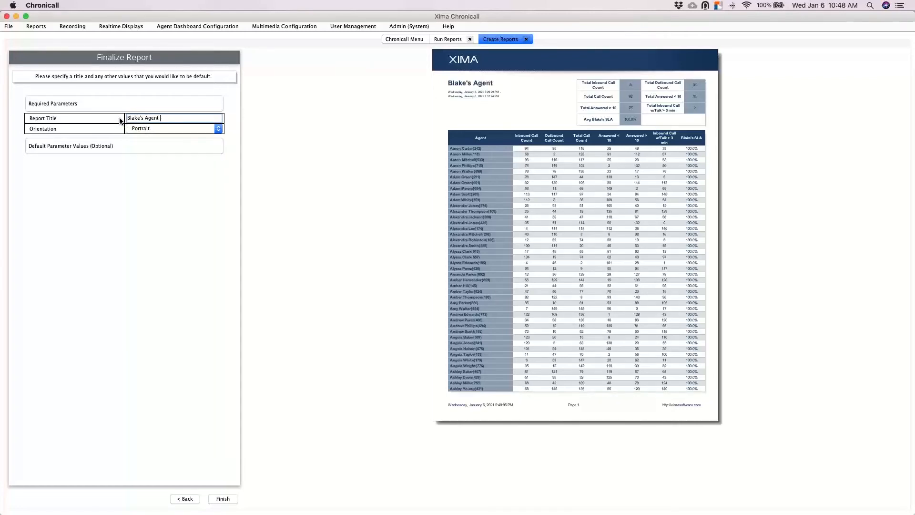
type(" Report")
Review the orientation options, keeping Portrait, and check the run parameters offered for the Agent Inbound Calls report
left_click(217, 129)
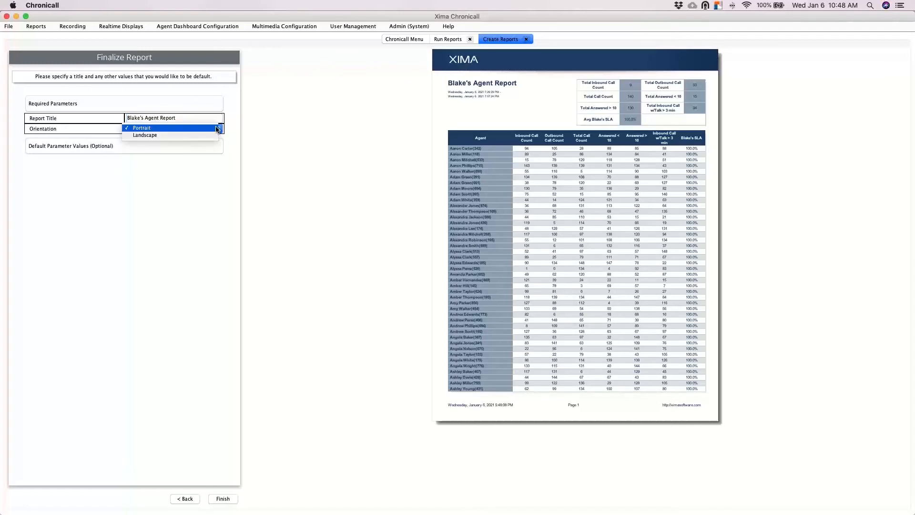
left_click(207, 129)
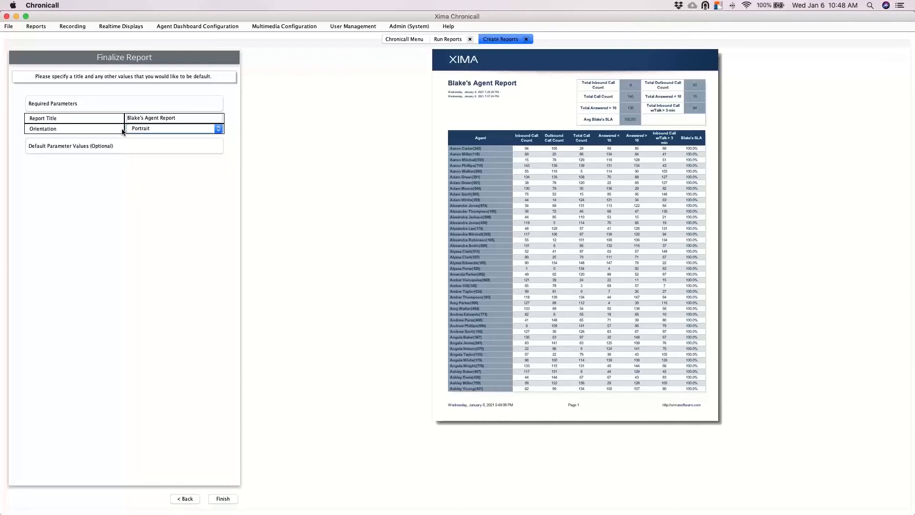
left_click(440, 41)
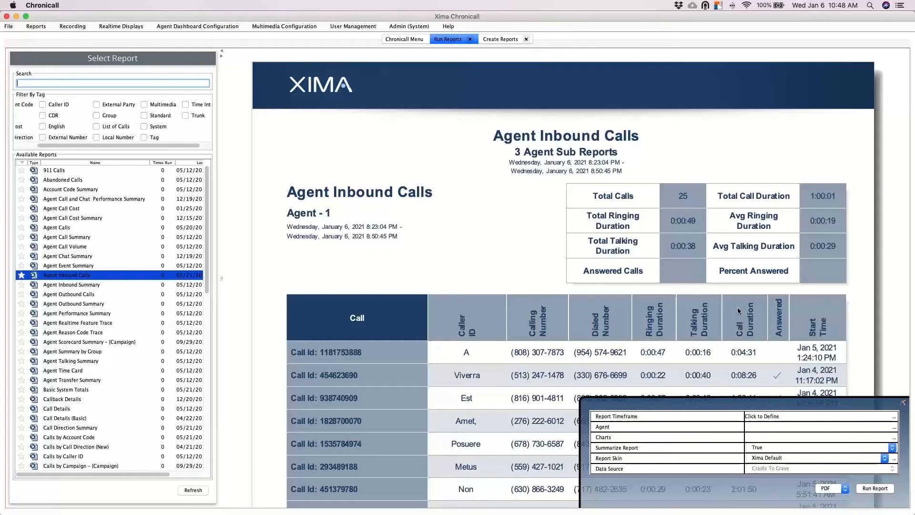
left_click(492, 39)
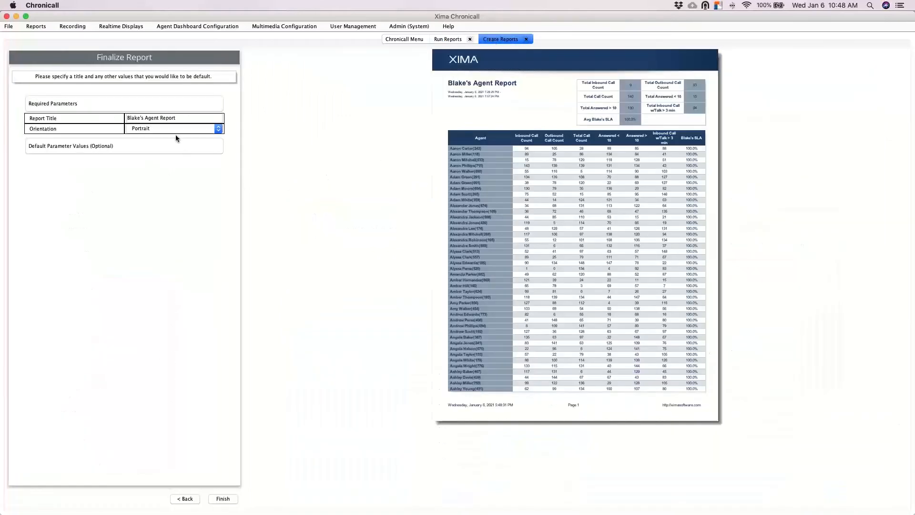
Set the report's default timeframe to 2021/01/04 through 2021/01/06 in the optional default parameter values
left_click(164, 147)
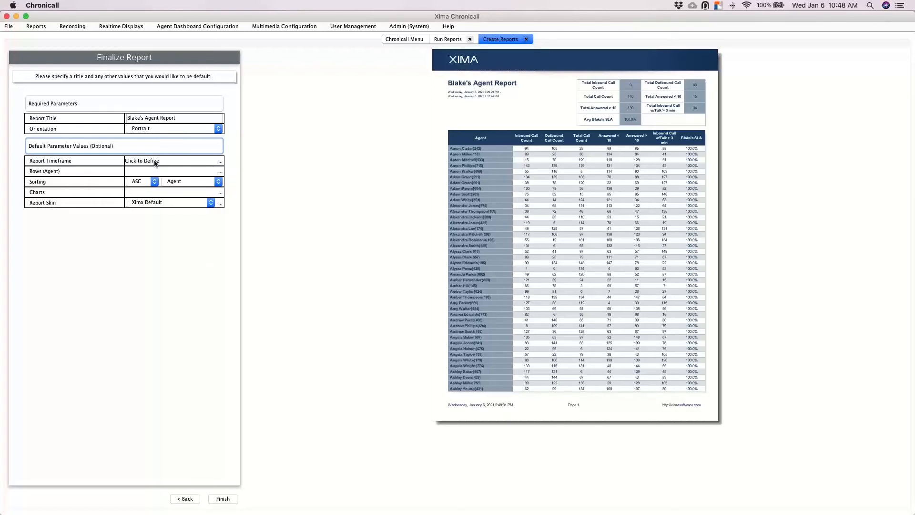
left_click(222, 162)
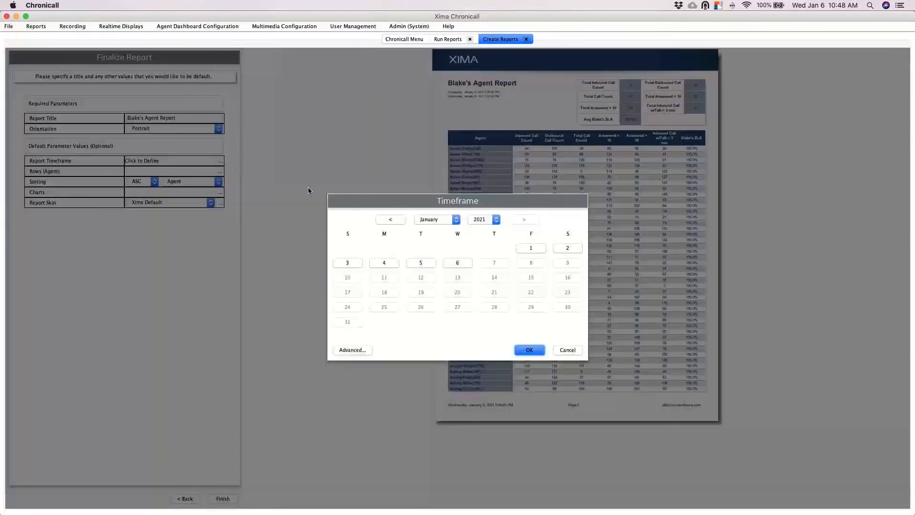
left_click_drag(398, 265, 460, 265)
left_click(516, 348)
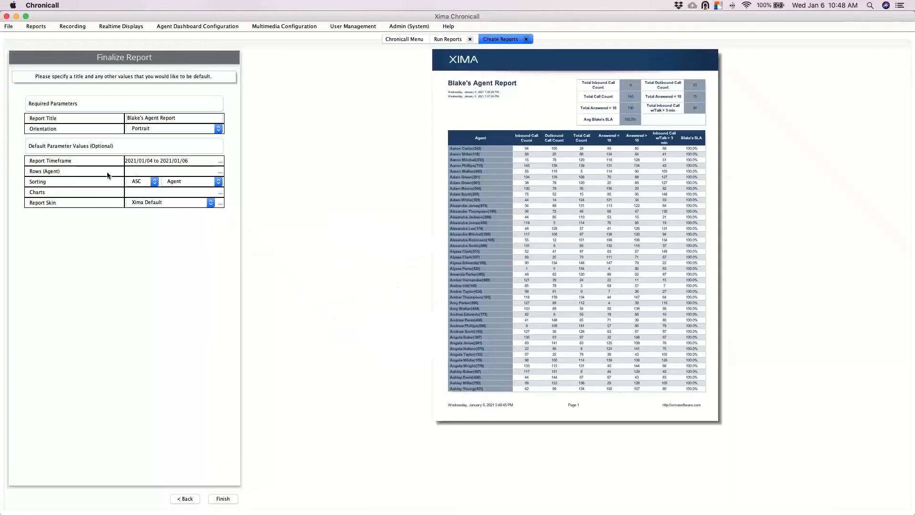
Set the default agent rows to ten individual users: the first nine listed and the eleventh, skipping the Billing Fax entry
left_click(220, 172)
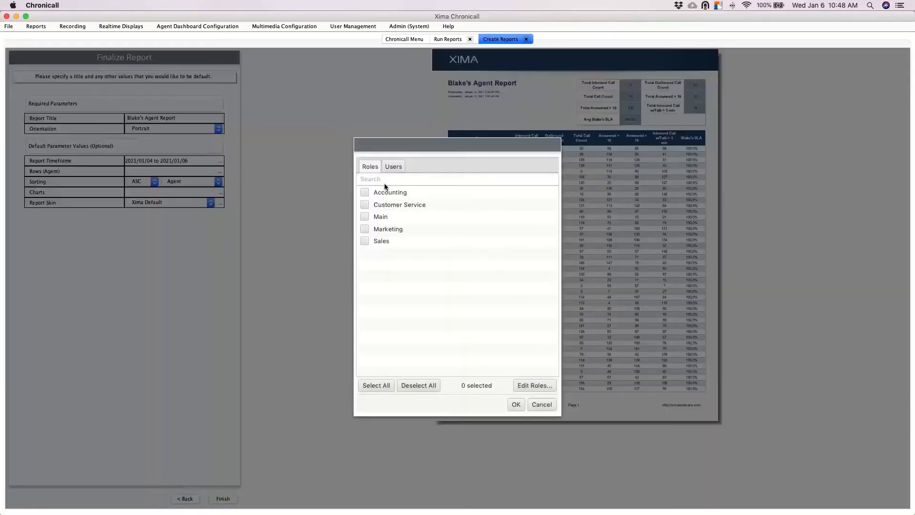
left_click(389, 167)
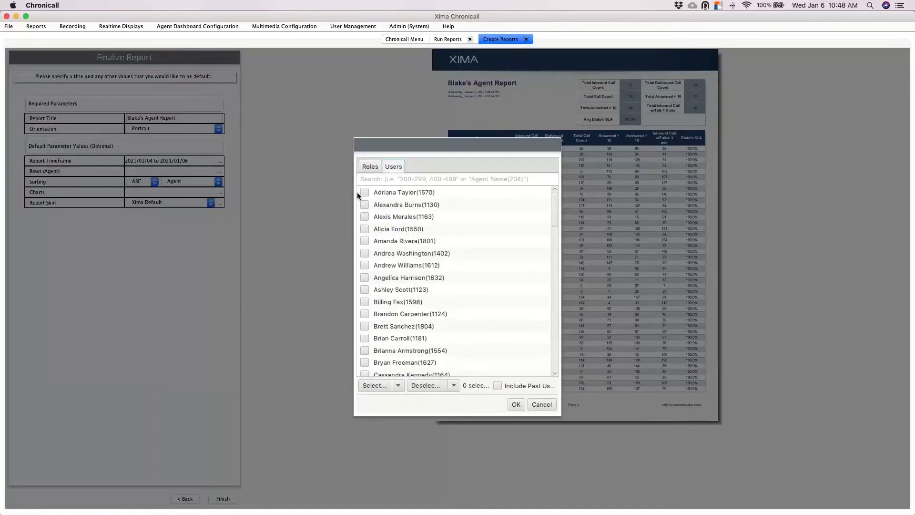
left_click(365, 193)
left_click(366, 205)
left_click(365, 216)
left_click(365, 229)
left_click(365, 241)
left_click(365, 253)
left_click(365, 266)
left_click(365, 278)
left_click(365, 290)
left_click(365, 315)
left_click(518, 405)
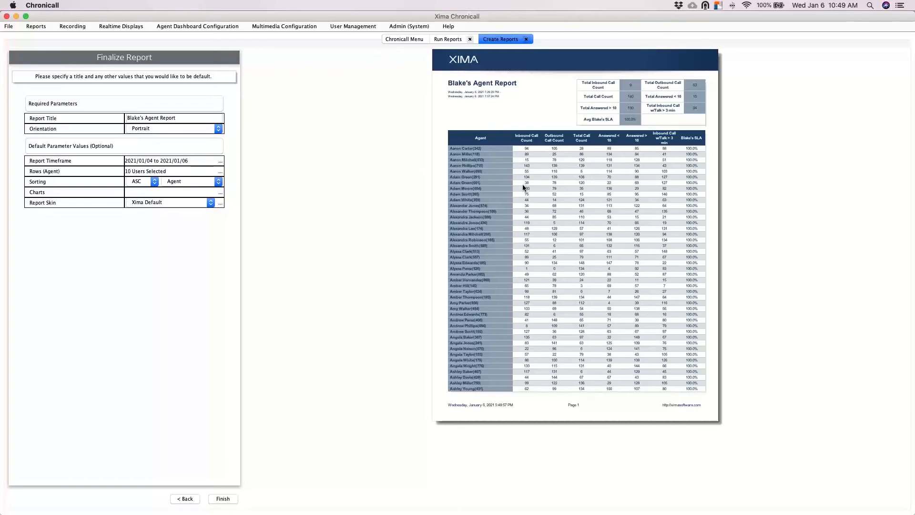
Set the default sorting to descending order by Answered < 10
left_click(153, 185)
left_click(153, 184)
left_click(215, 180)
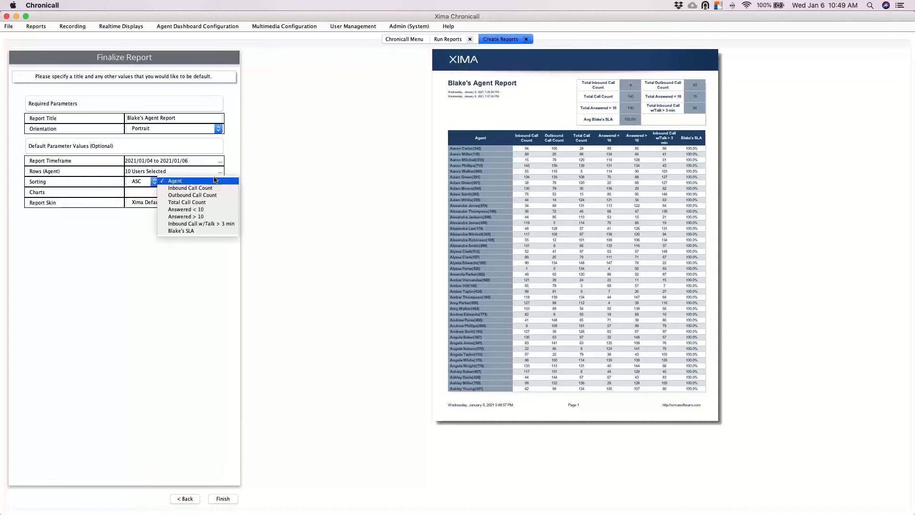
left_click(200, 211)
left_click(153, 184)
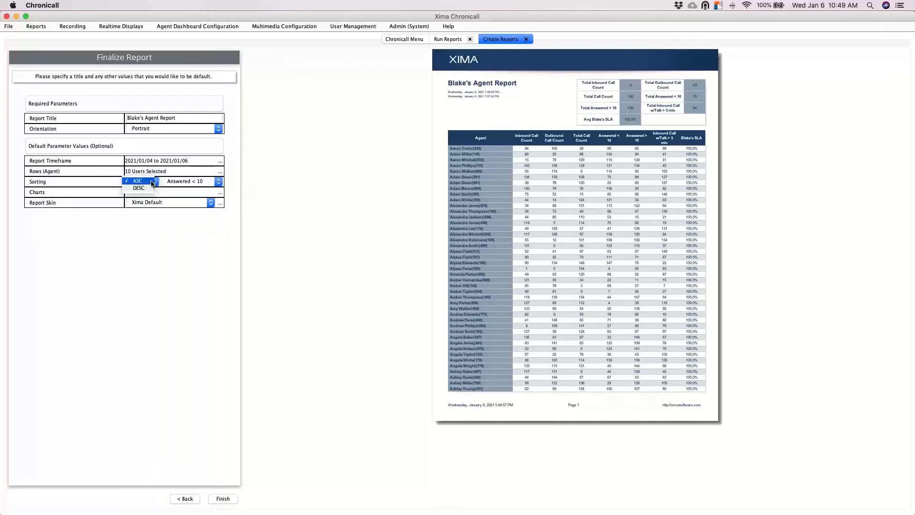
left_click(142, 187)
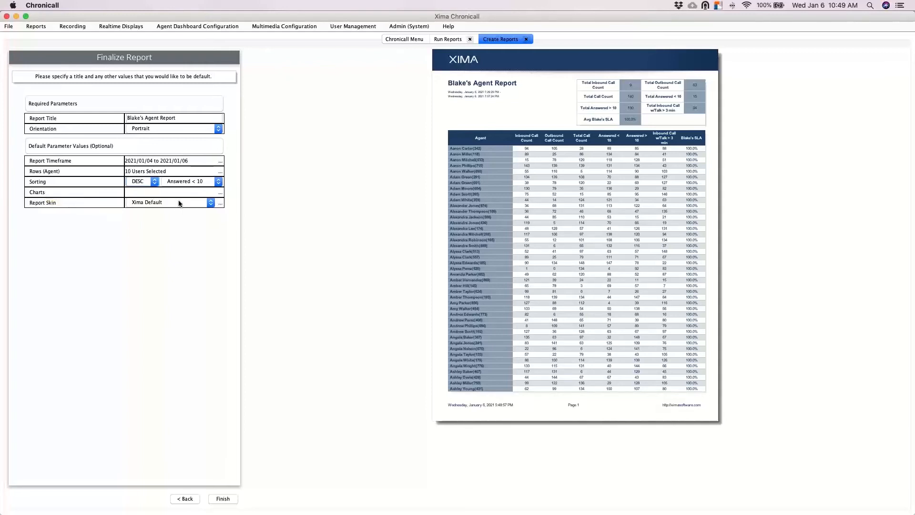
Finish the custom agent report and run it as a PDF with its default parameters
left_click(224, 500)
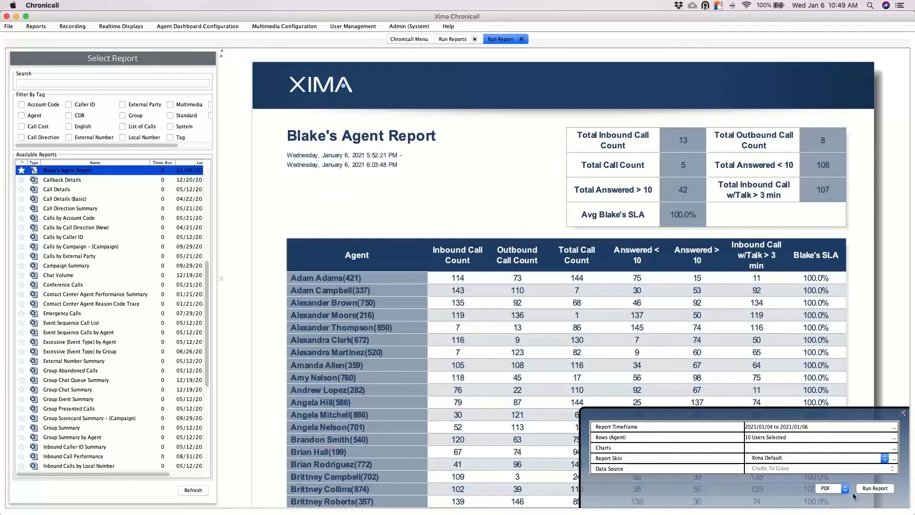
left_click(875, 489)
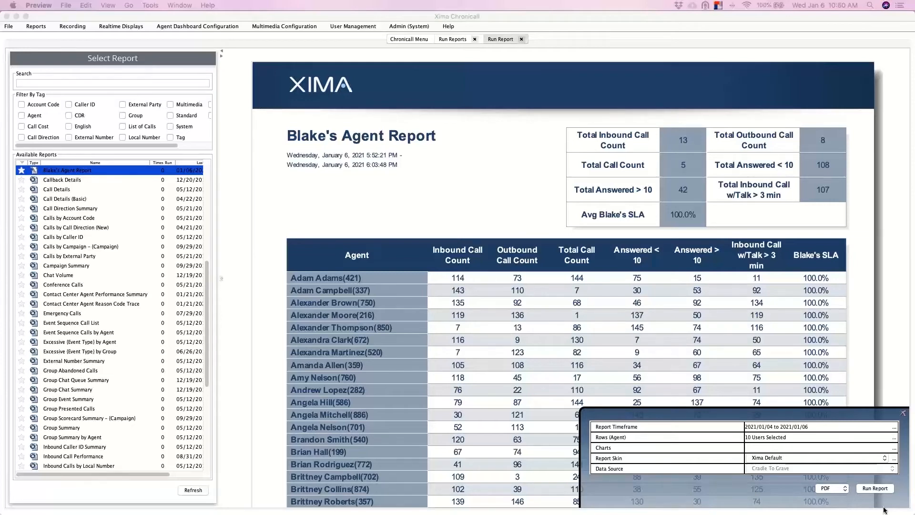
Enlarge the generated PDF's window, review the report's agent rows and summary values, and close it
left_click(677, 438)
left_click_drag(914, 201, 355, 92)
left_click(128, 103)
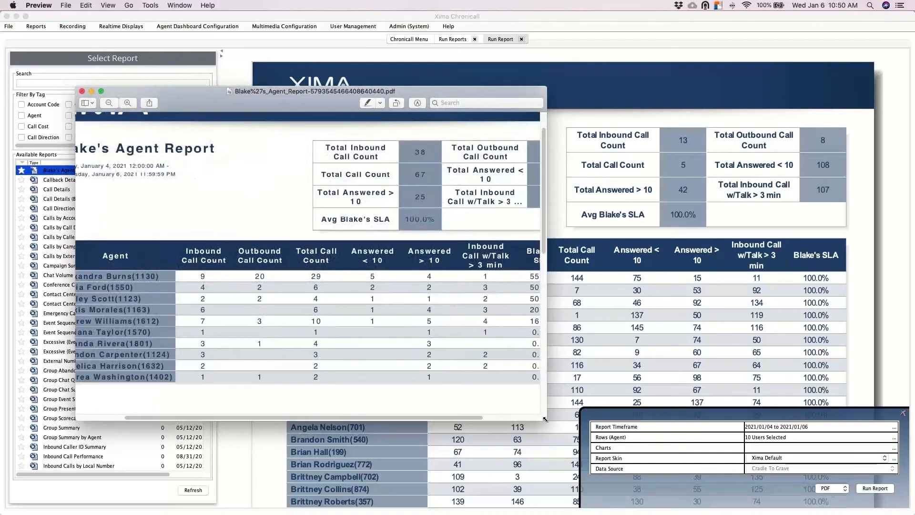
left_click_drag(545, 420, 895, 514)
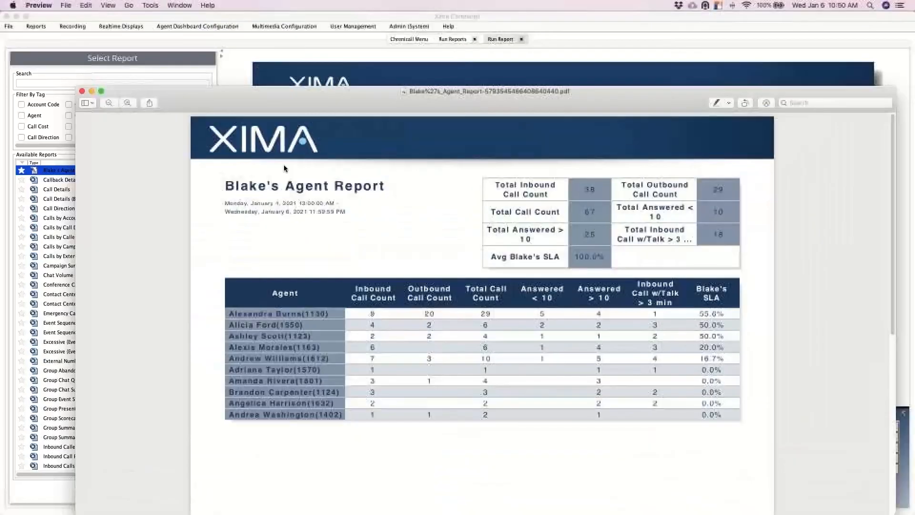
left_click_drag(455, 100, 425, 40)
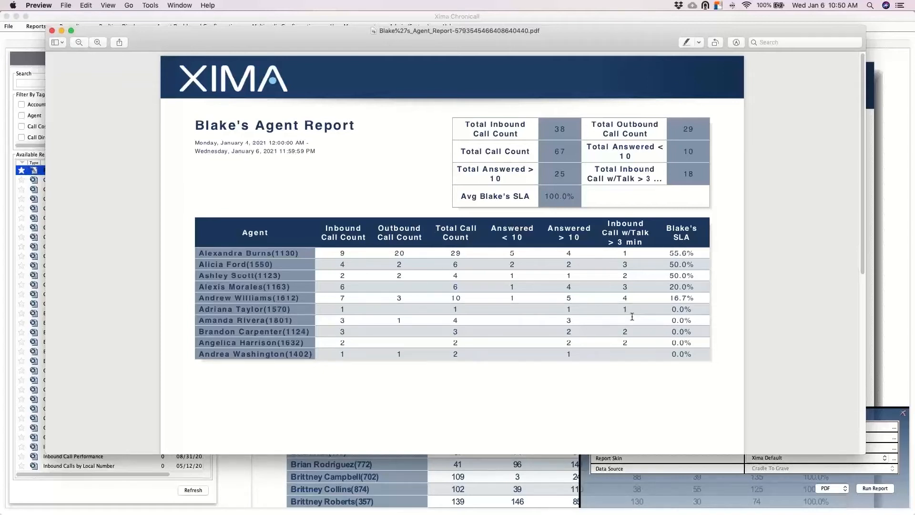
left_click(52, 31)
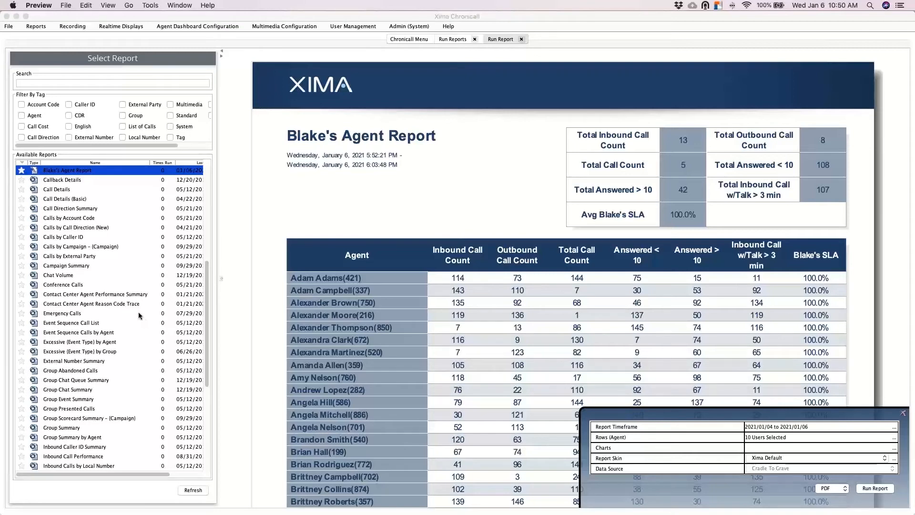
Find the standard Agent Call Summary report among the available reports and open a copy of it for editing
scroll(140, 316, "up", 6)
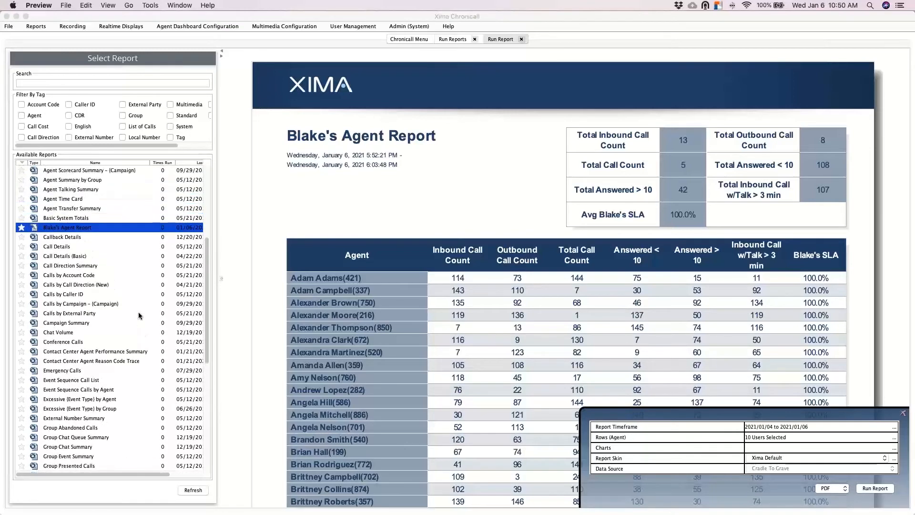
scroll(140, 316, "up", 1)
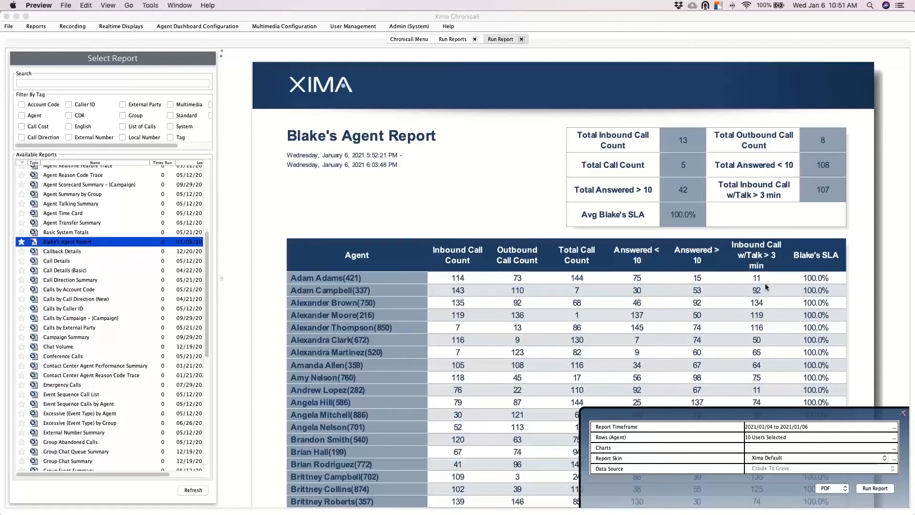
scroll(122, 300, "up", 5)
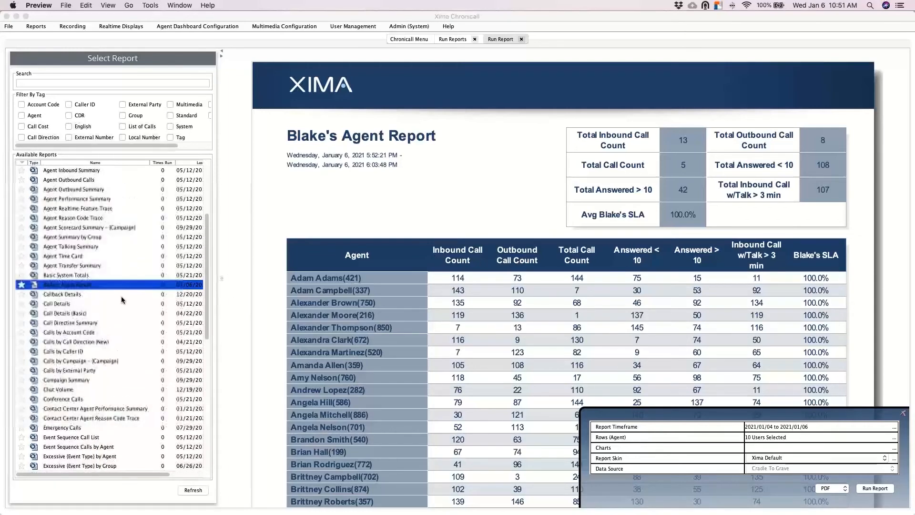
scroll(123, 300, "up", 3)
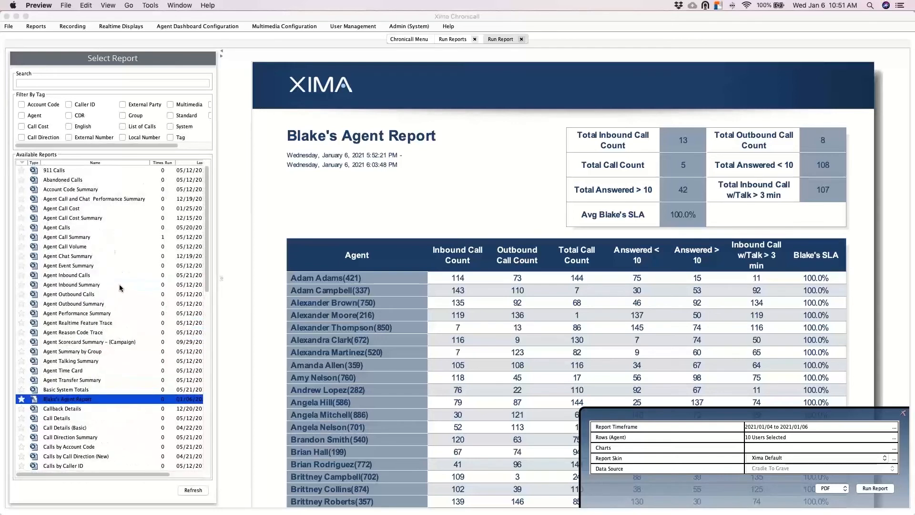
left_click(66, 241)
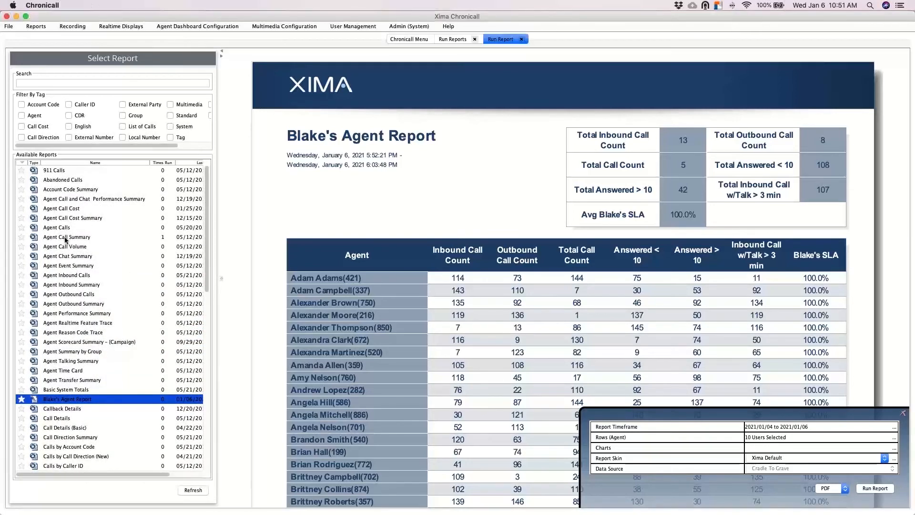
left_click(66, 237)
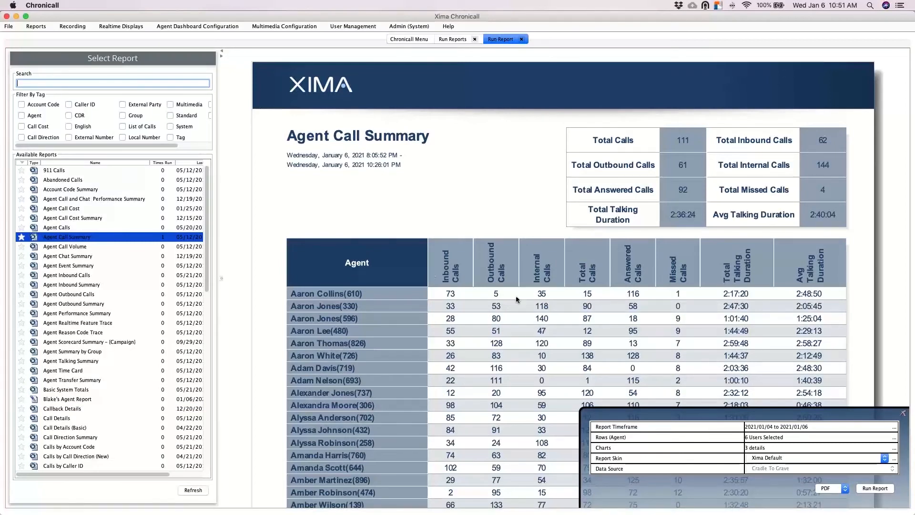
right_click(93, 242)
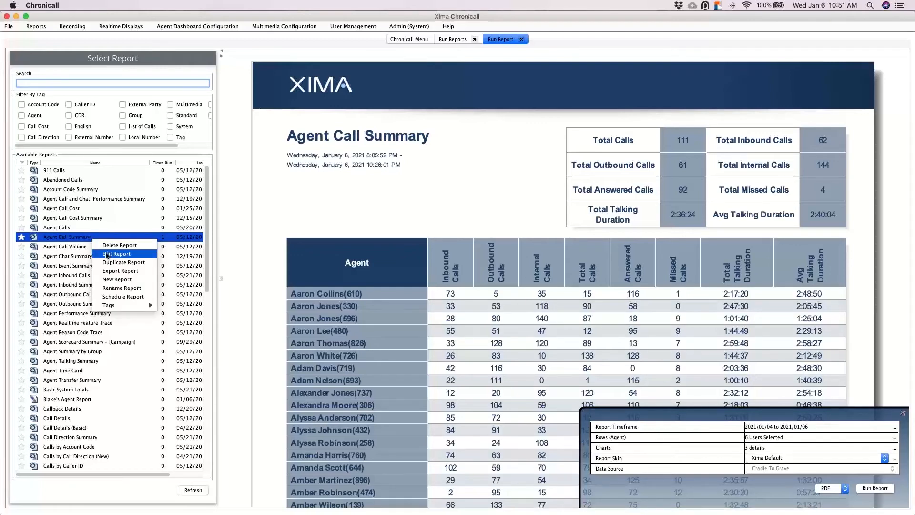
left_click(107, 254)
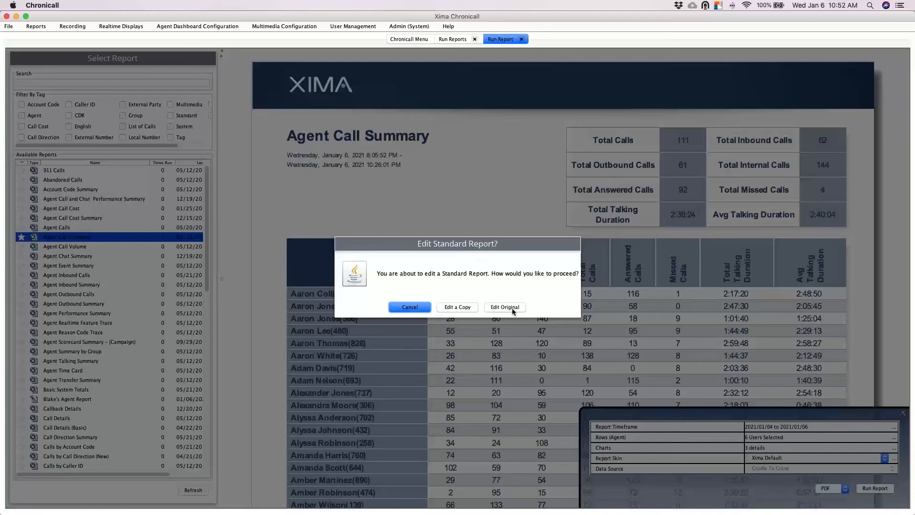
left_click(470, 313)
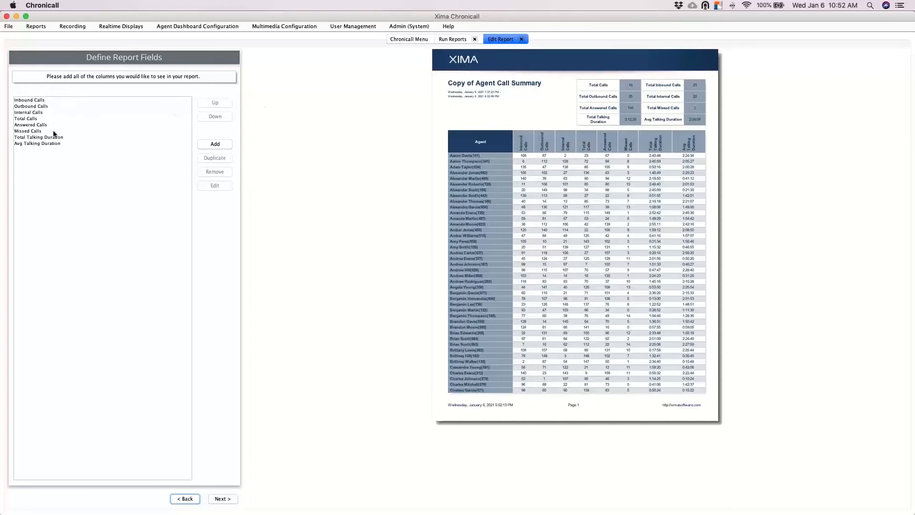
Remove the Internal Calls column from the copied Agent Call Summary report
left_click(26, 113)
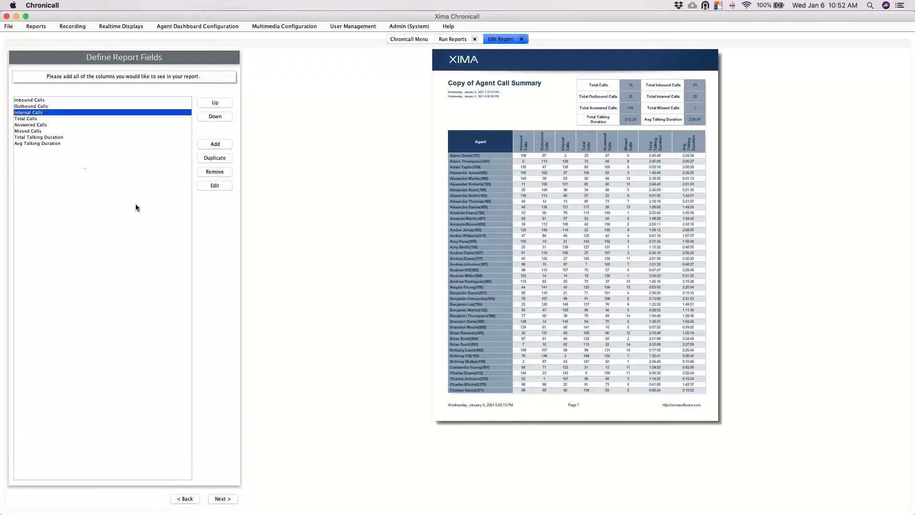
left_click(206, 171)
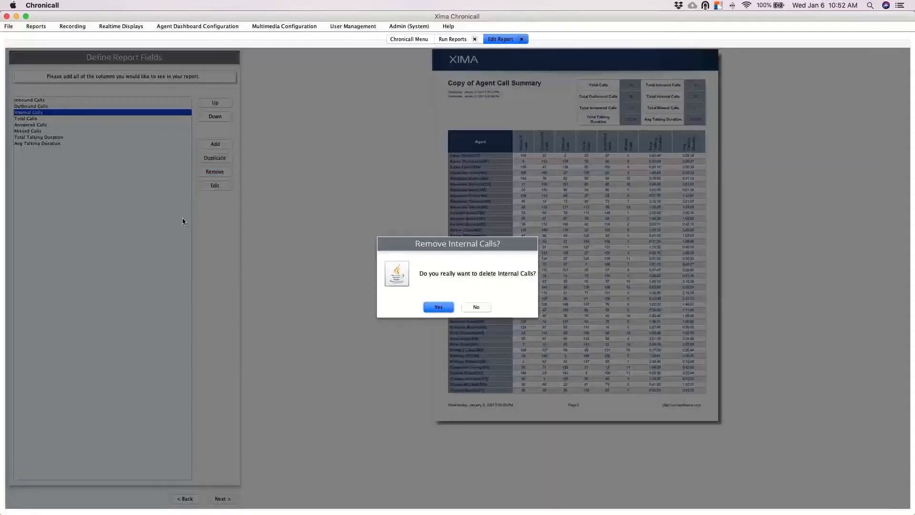
left_click(438, 305)
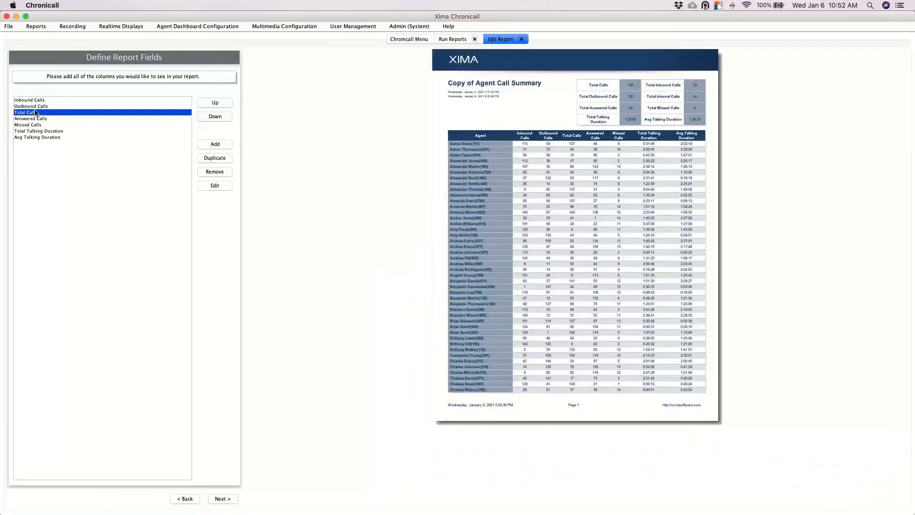
Check the Total Calls column's description and restrict its Call Direction criterion to Inbound and Outbound
left_click(216, 186)
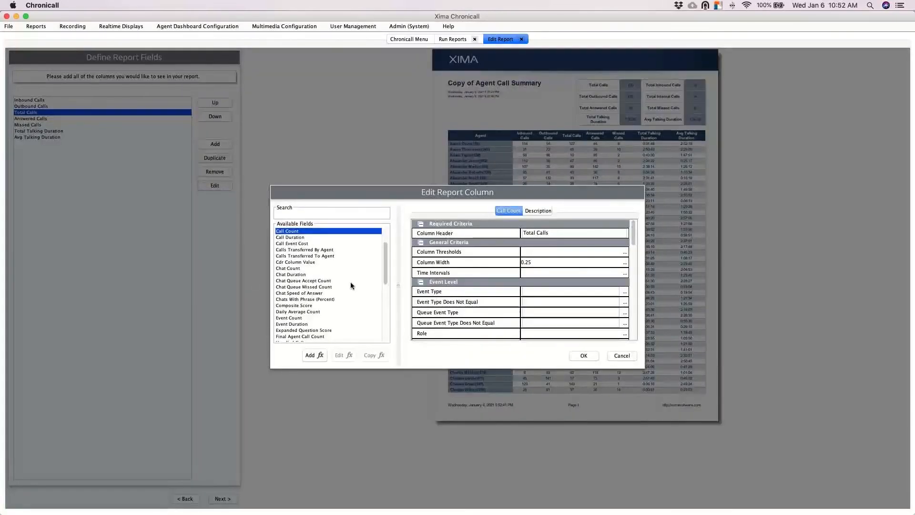
left_click(536, 211)
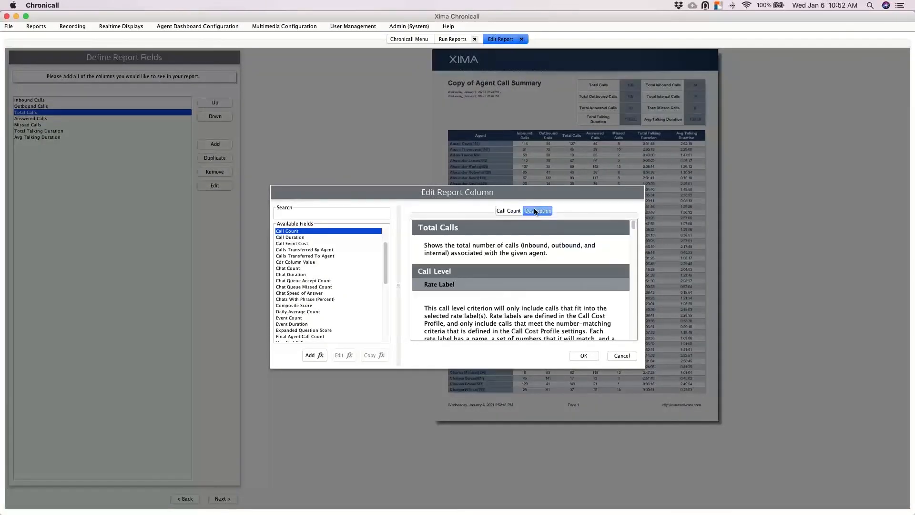
left_click(498, 213)
scroll(512, 299, "down", 3)
scroll(514, 299, "down", 3)
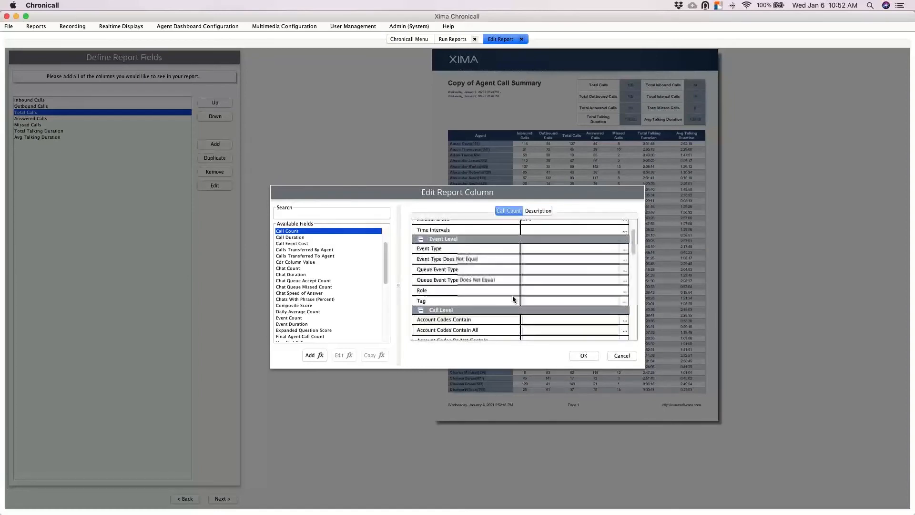
scroll(513, 299, "down", 1)
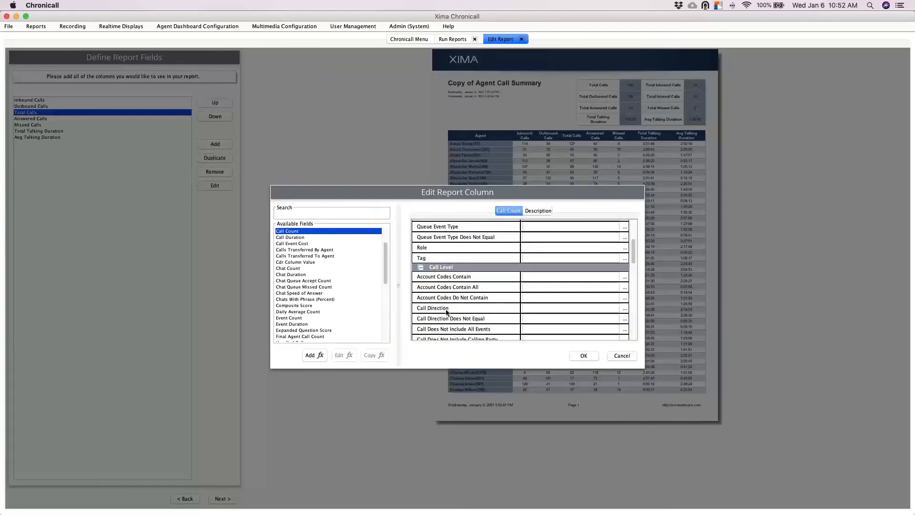
left_click(624, 309)
left_click(414, 196)
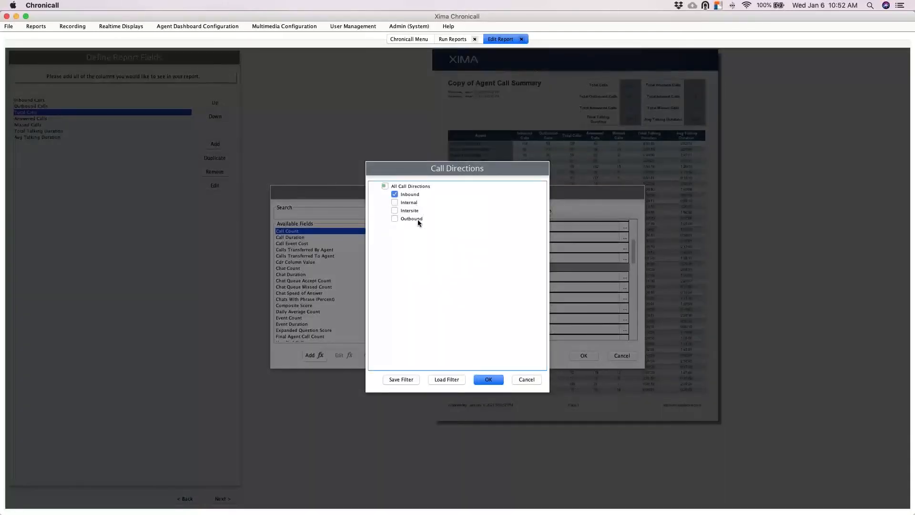
left_click(418, 219)
left_click(489, 380)
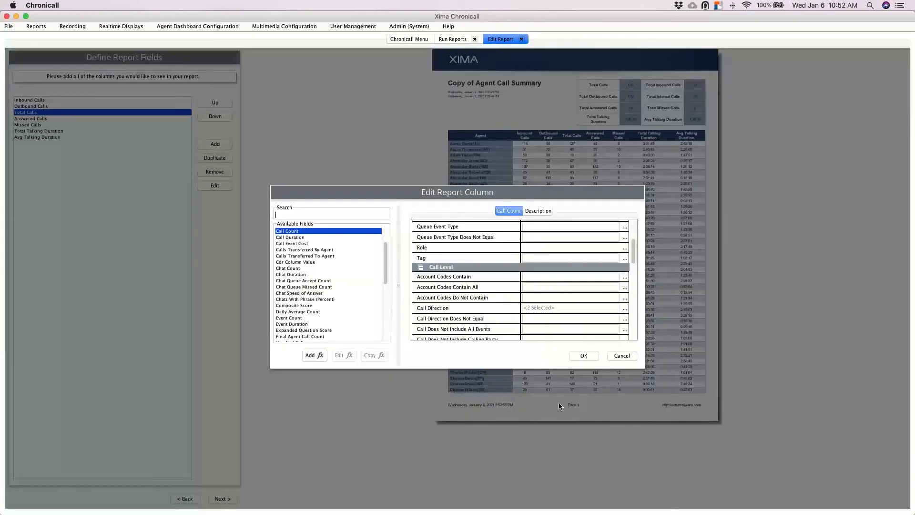
left_click(584, 355)
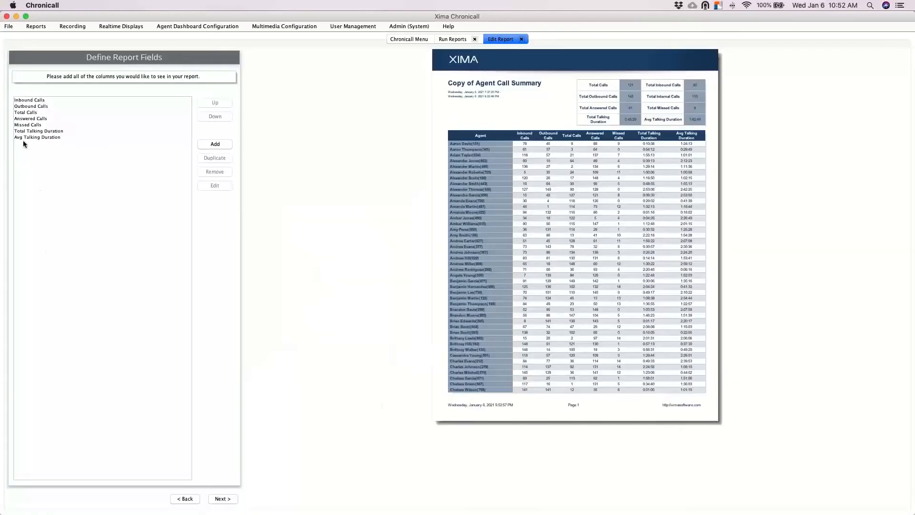
Change the Answered Calls column's header to "Answered < 10"
left_click(30, 119)
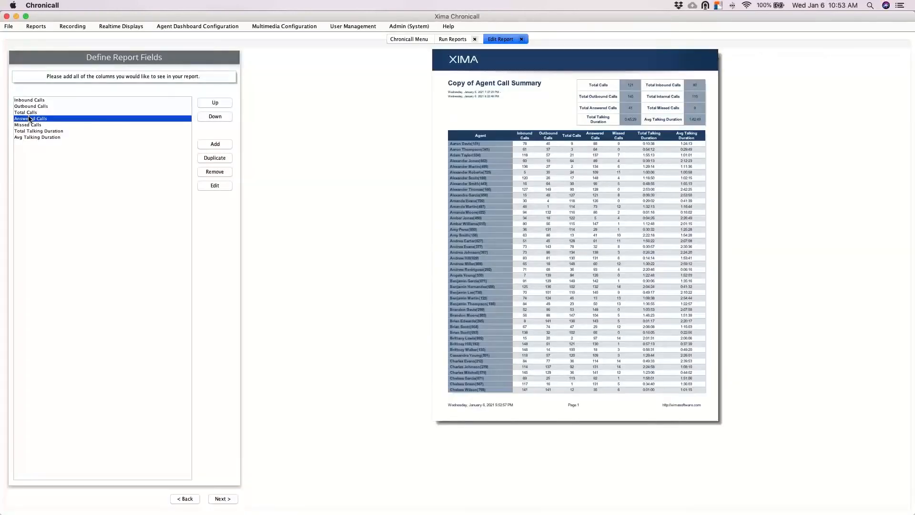
left_click(215, 186)
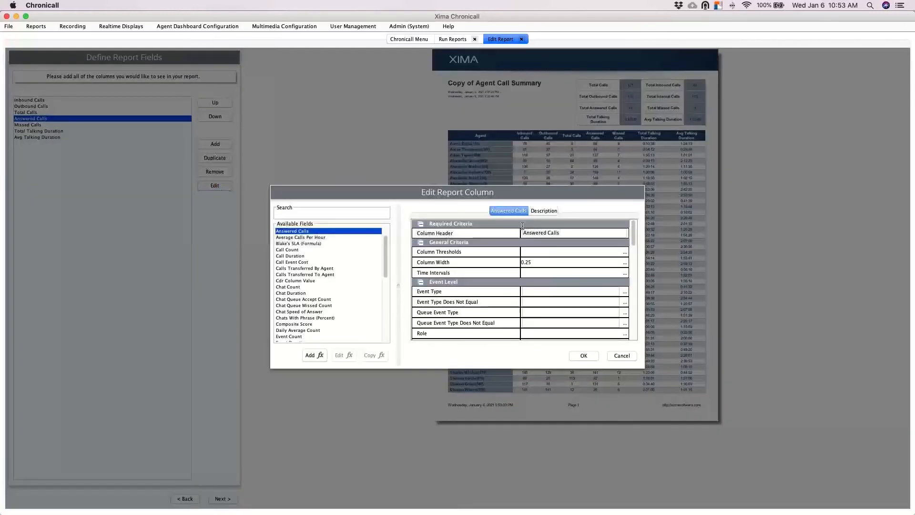
left_click(560, 232)
key("BackSpace")
key("BackSpace")
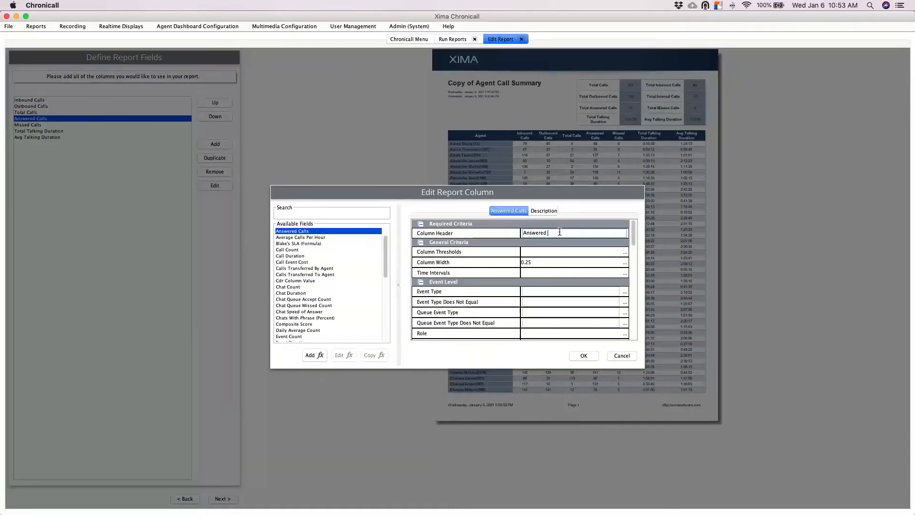
type("< 10")
Limit the Answered < 10 column to calls with a Speed of Answer ≤ 0:00:10 and save the column
scroll(626, 275, "down", 3)
scroll(625, 276, "down", 10)
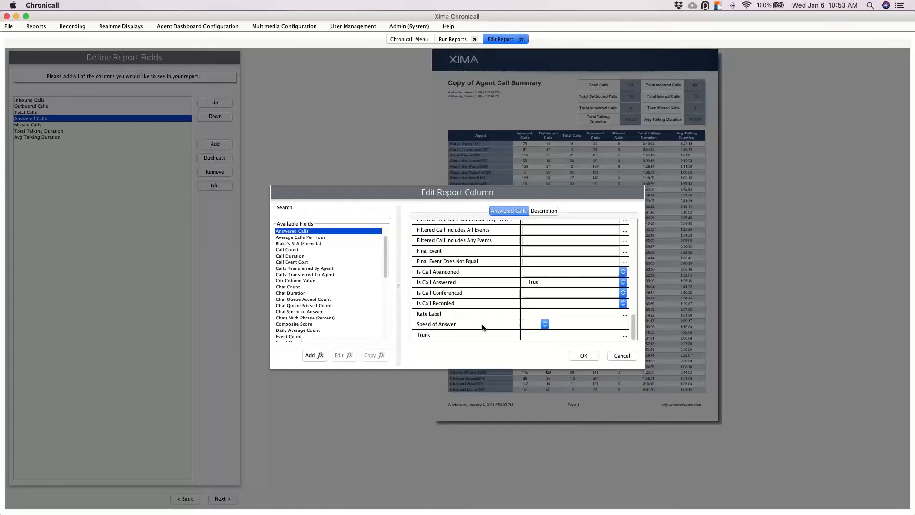
left_click(545, 324)
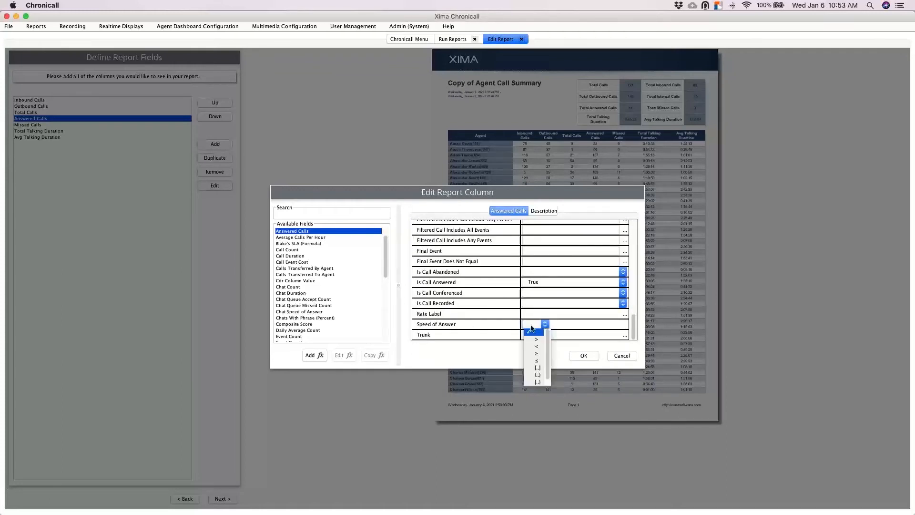
left_click(539, 363)
double_click(599, 324)
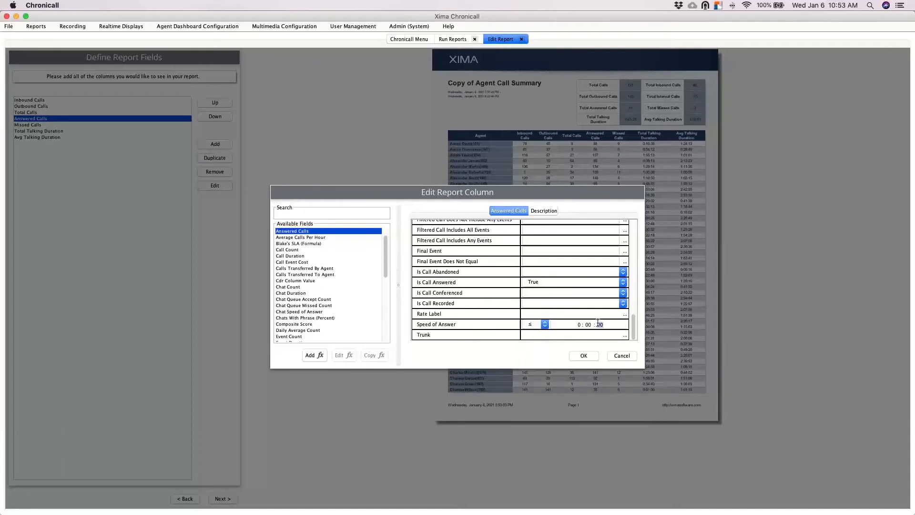
type("10")
left_click(595, 356)
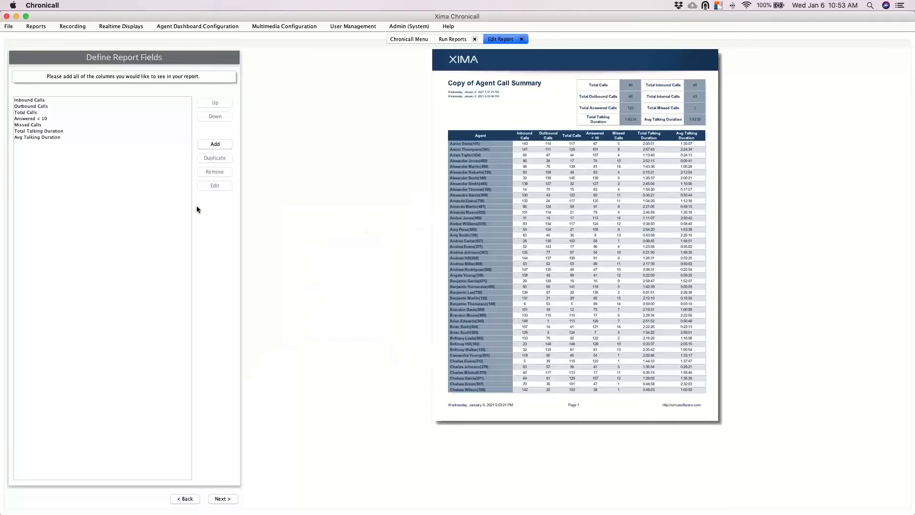
Duplicate the Answered < 10 column and change the copy's header to "Answered > 10"
left_click(47, 119)
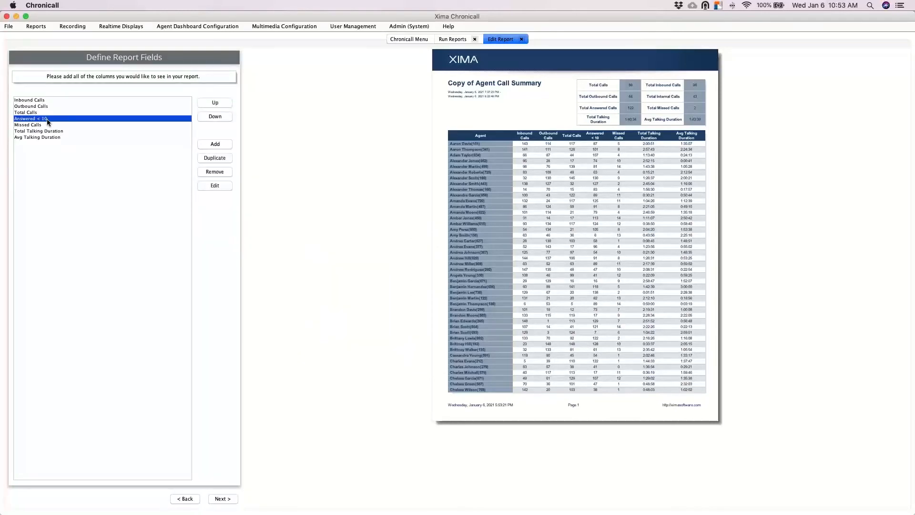
left_click(215, 158)
left_click(67, 144)
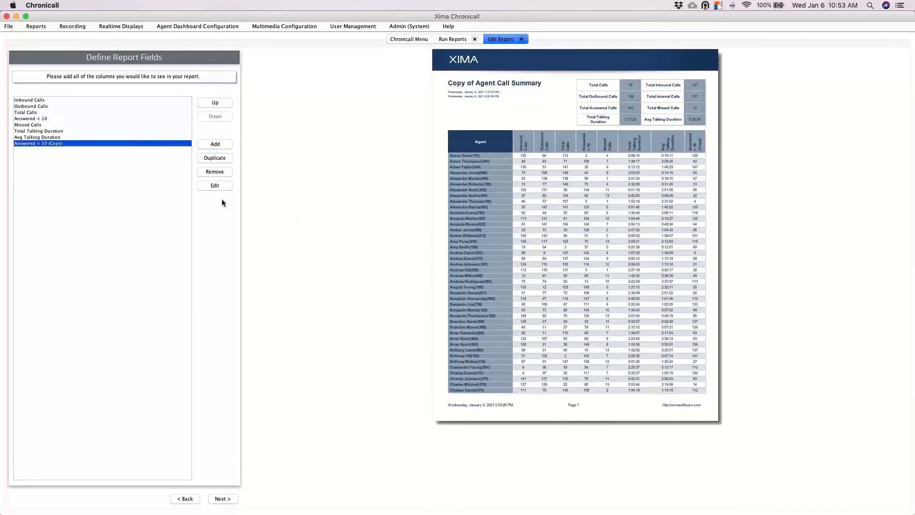
left_click(214, 186)
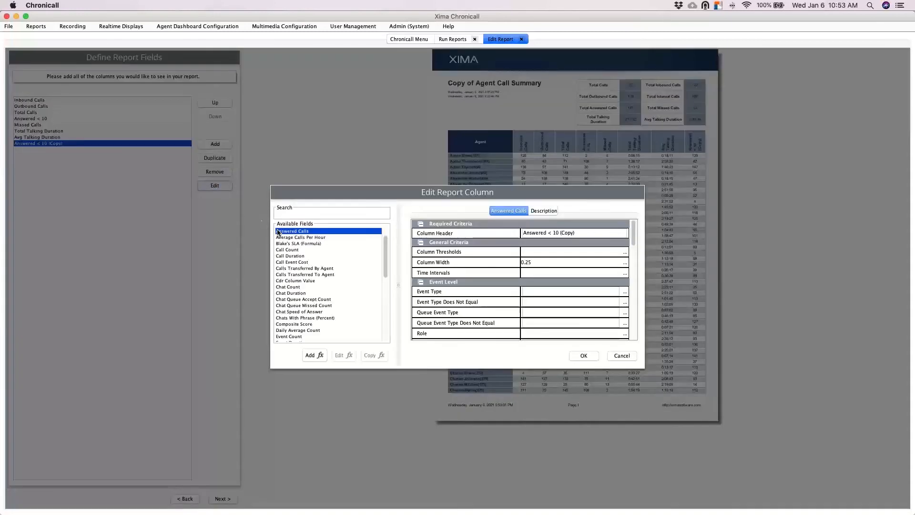
left_click(575, 232)
left_click_drag(575, 232, 563, 230)
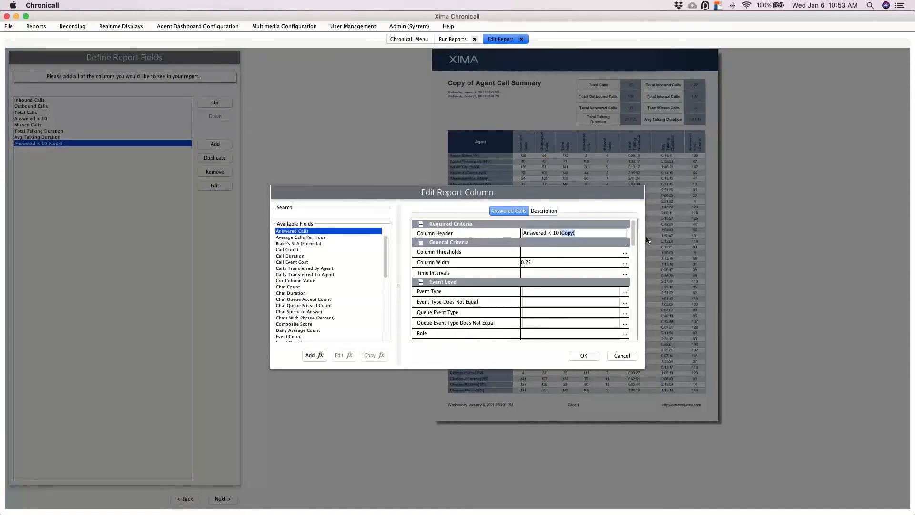
key("BackSpace")
key("BackSpace")
key("Left")
key("Left")
key("Left")
key("BackSpace")
key("BackSpace")
type(">")
Change the duplicated column's Speed of Answer comparison to > for the 10-second threshold and save the column
scroll(618, 257, "down", 10)
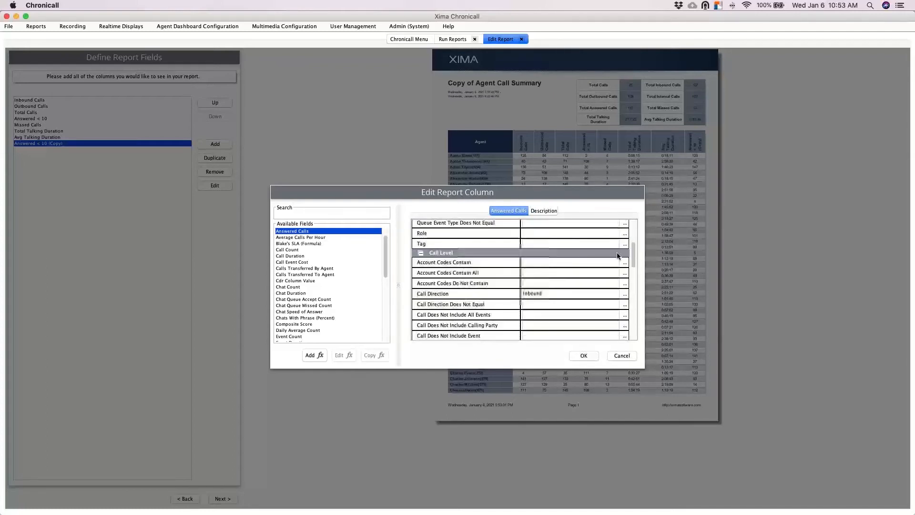
scroll(618, 253, "down", 15)
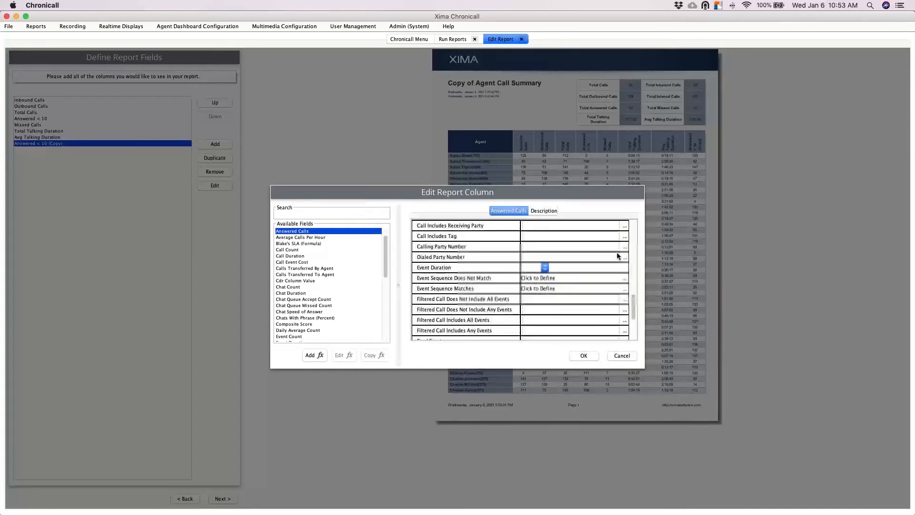
scroll(618, 253, "down", 4)
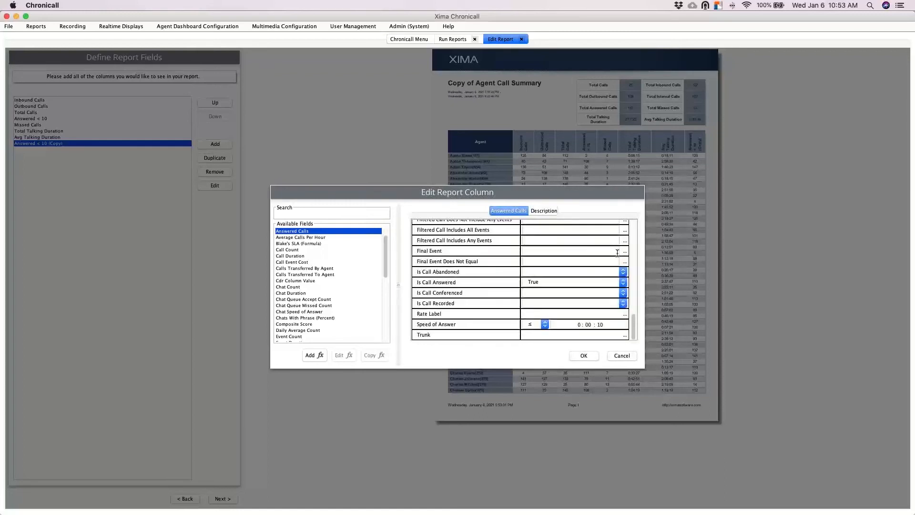
left_click(530, 325)
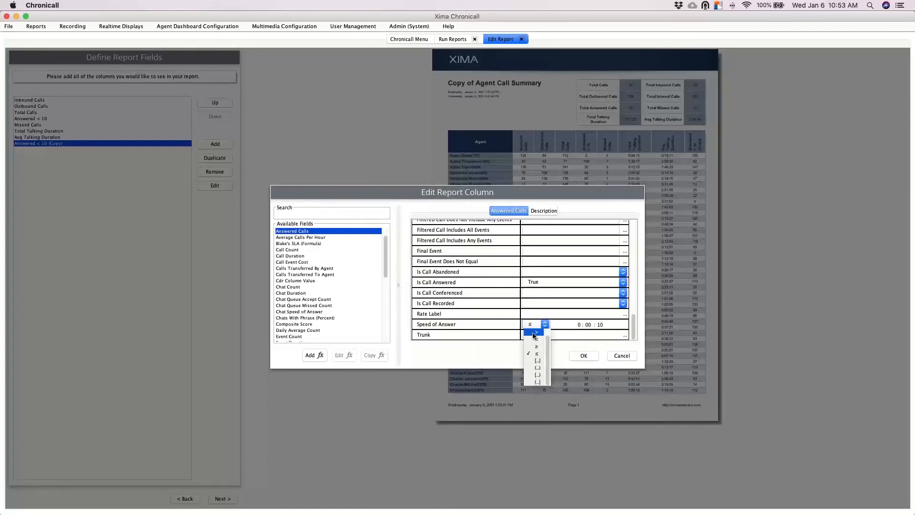
left_click(537, 347)
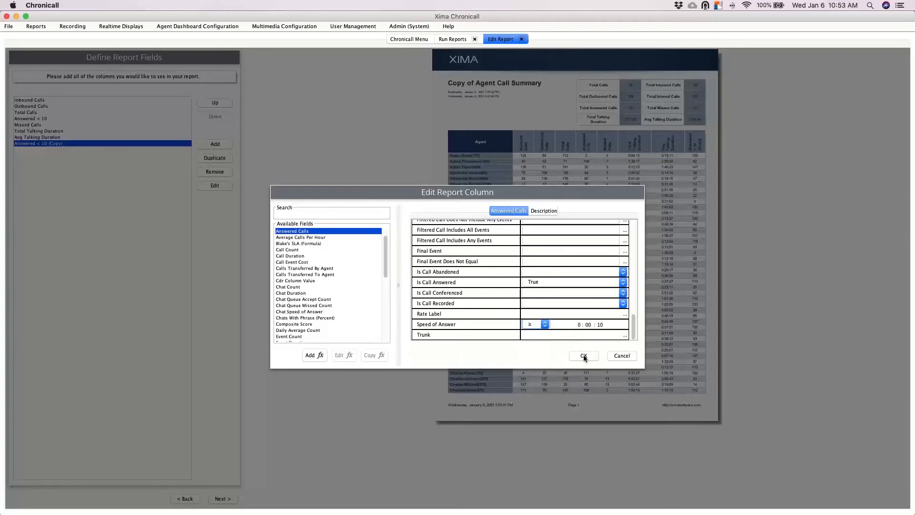
left_click(545, 325)
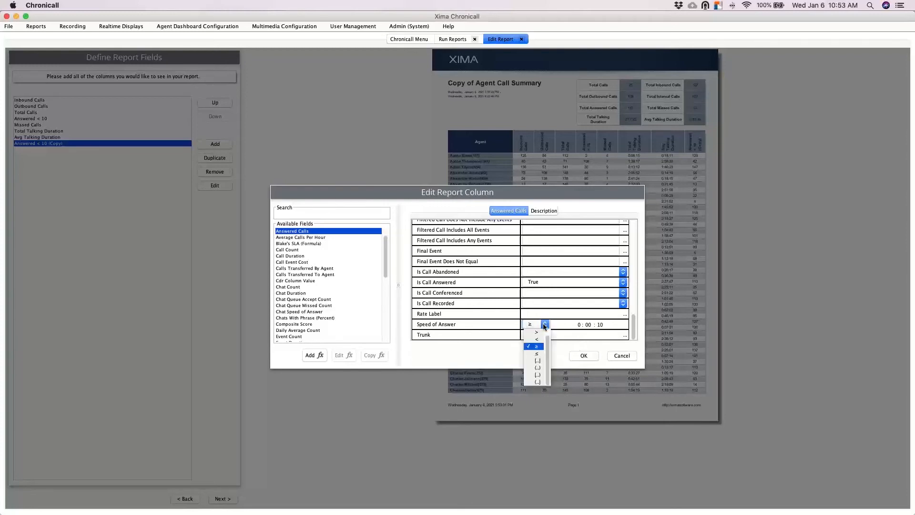
left_click(534, 332)
left_click(586, 356)
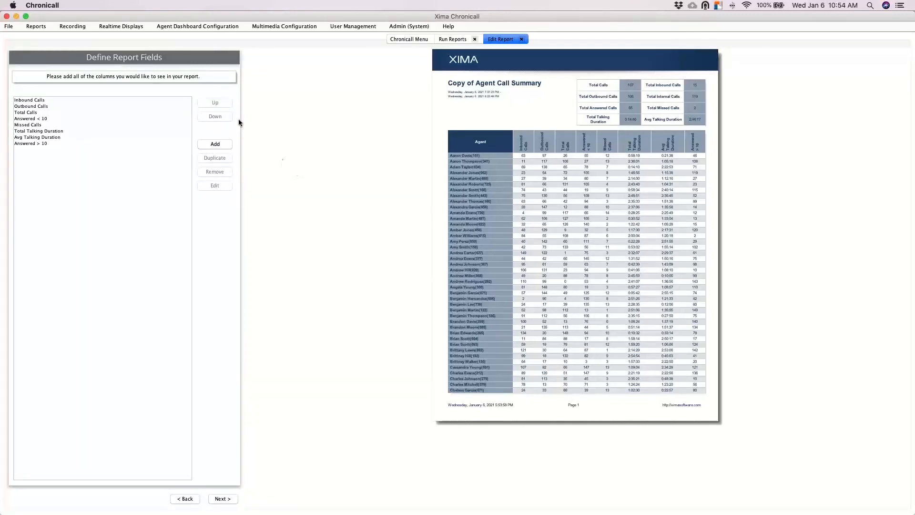
Add the existing custom SLA (Formula) field as a new report column
left_click(217, 145)
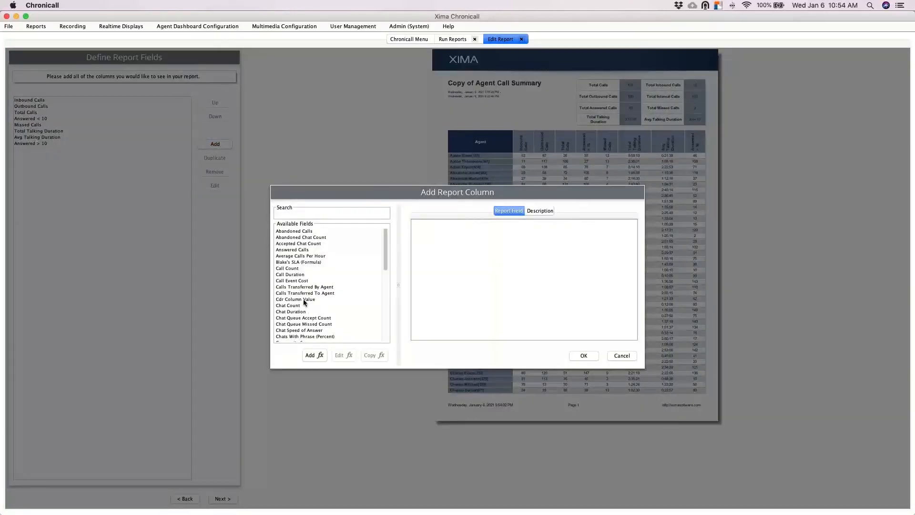
left_click(309, 262)
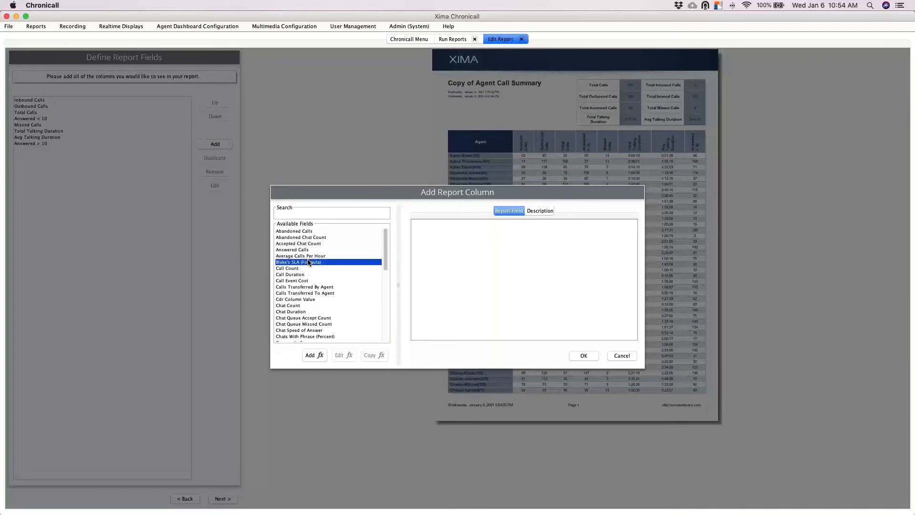
left_click(585, 358)
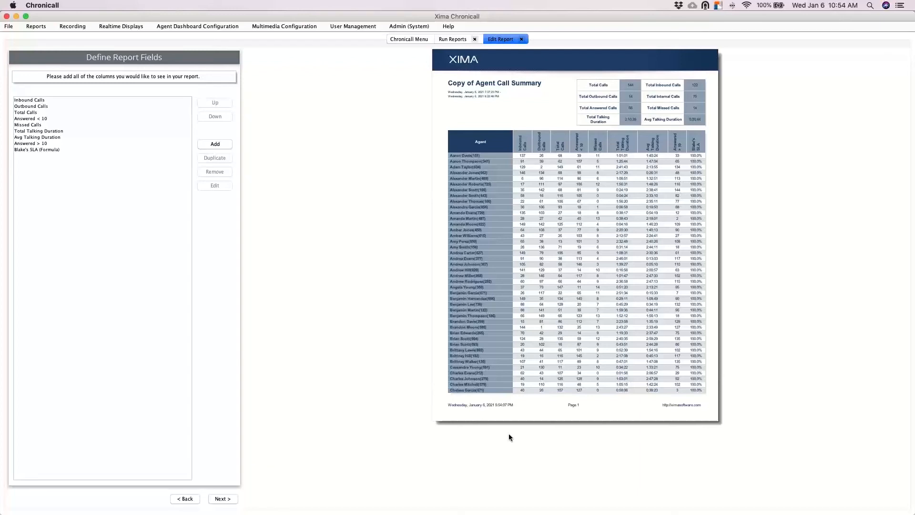
Include Total Answered > 10 and the average of the custom SLA column in the report summary values
left_click(220, 500)
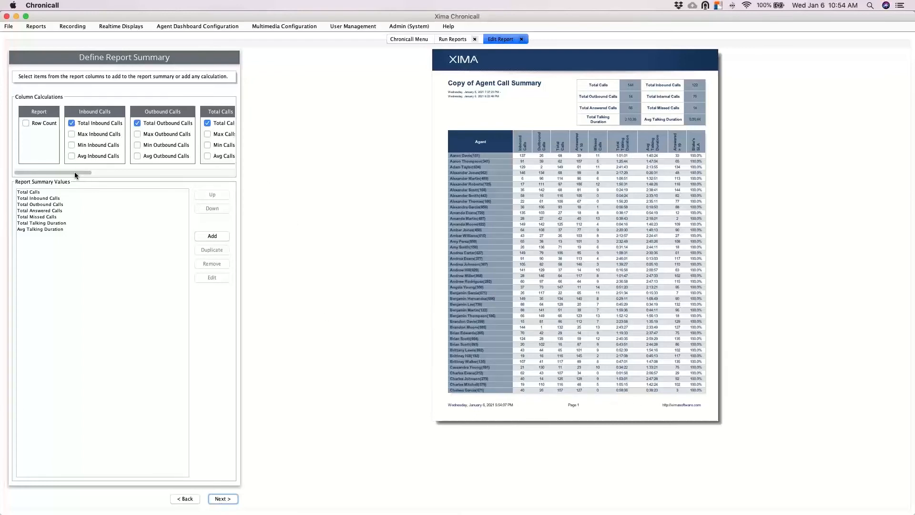
left_click_drag(74, 173, 210, 182)
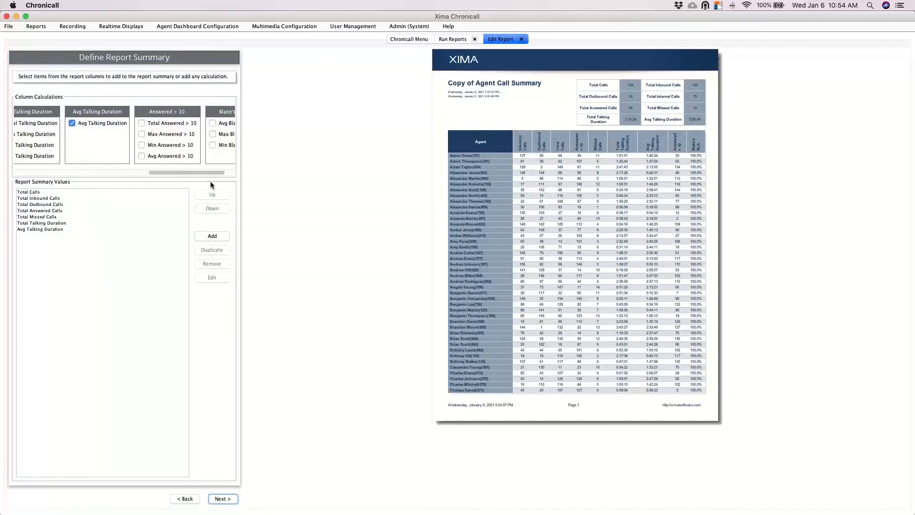
left_click(185, 128)
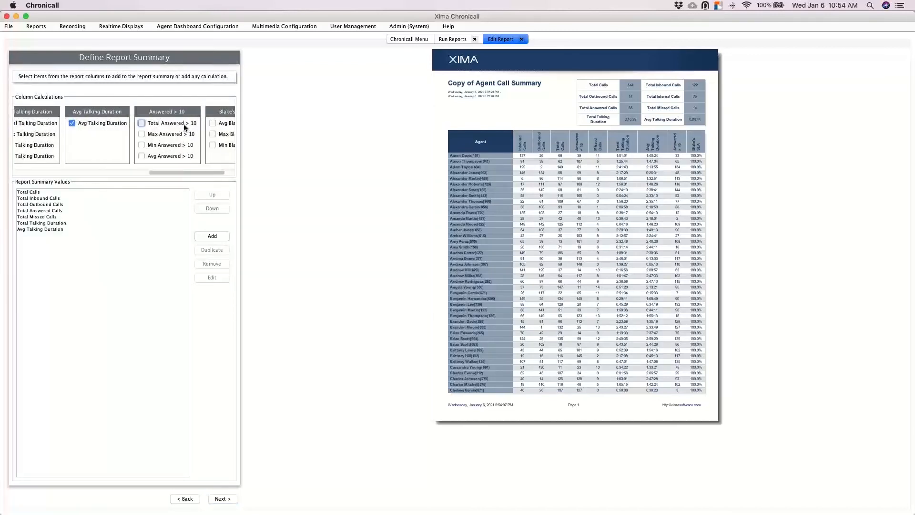
left_click(212, 124)
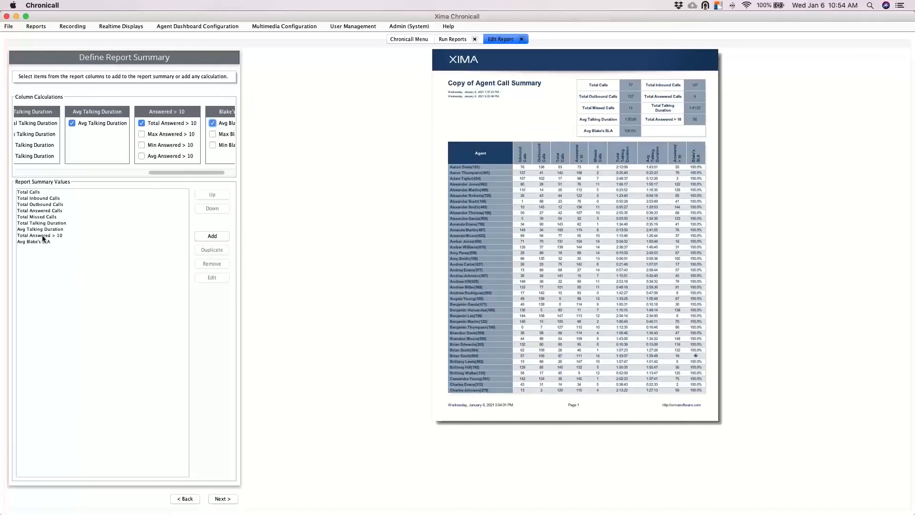
Finish the Copy of Agent Call Summary report with its default title and Portrait orientation, then close the open report pages
left_click(222, 498)
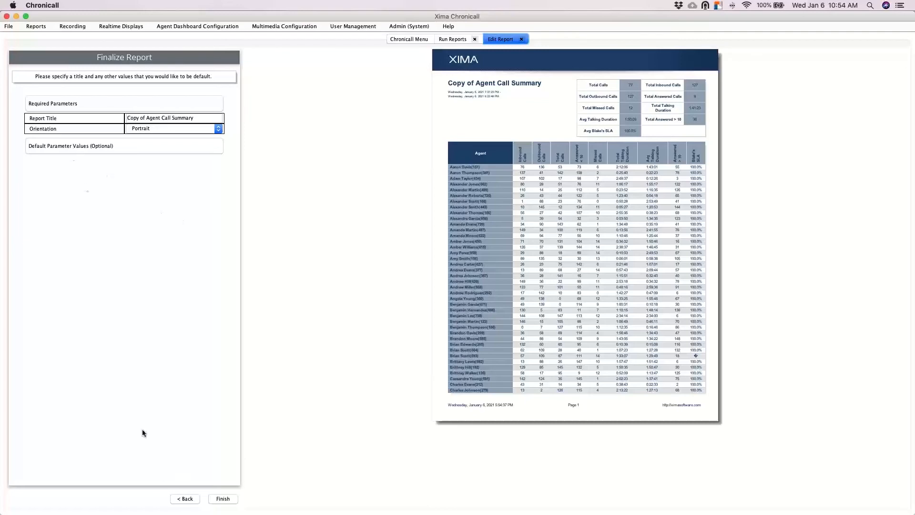
left_click(212, 500)
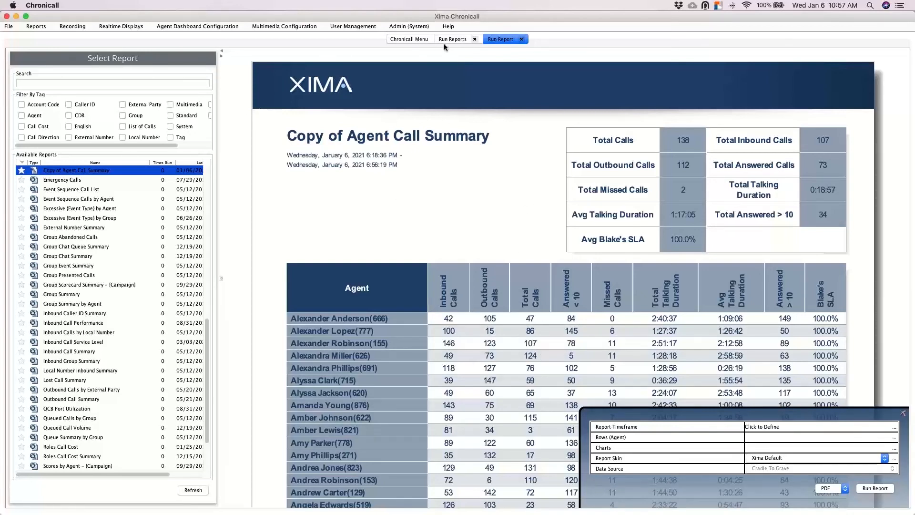
left_click(522, 39)
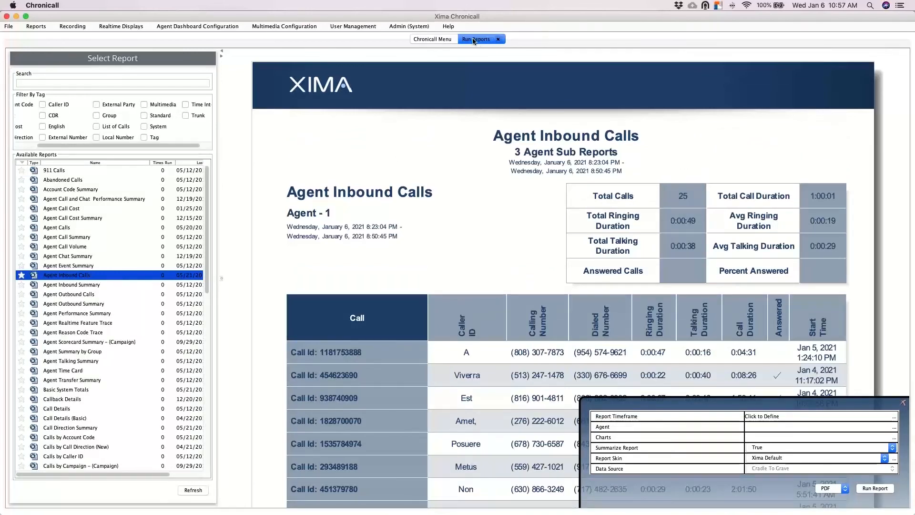
left_click(499, 39)
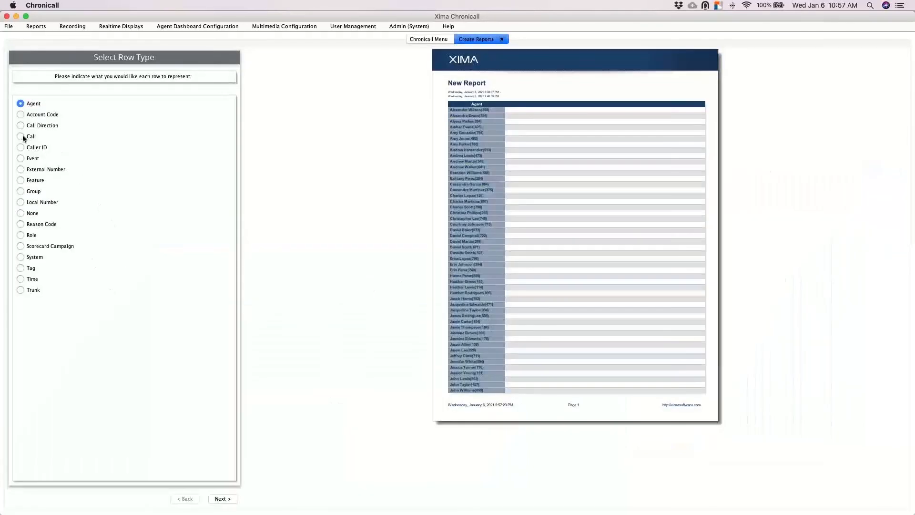
Set the new report's row type to Call and proceed to its report fields without adding row filters
left_click(21, 136)
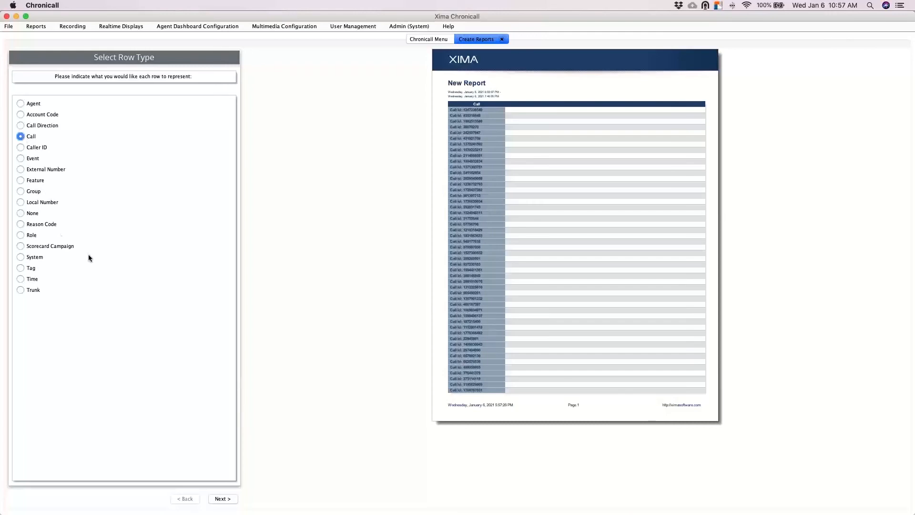
left_click(224, 499)
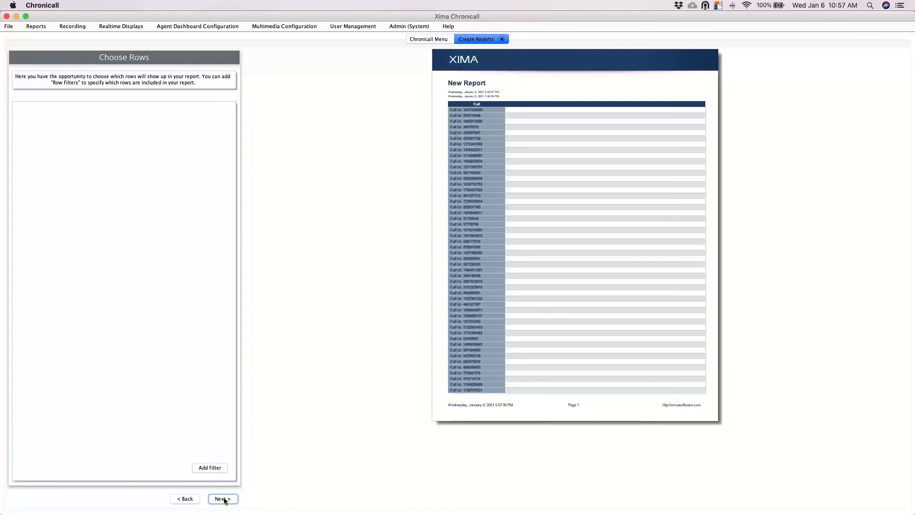
left_click(223, 499)
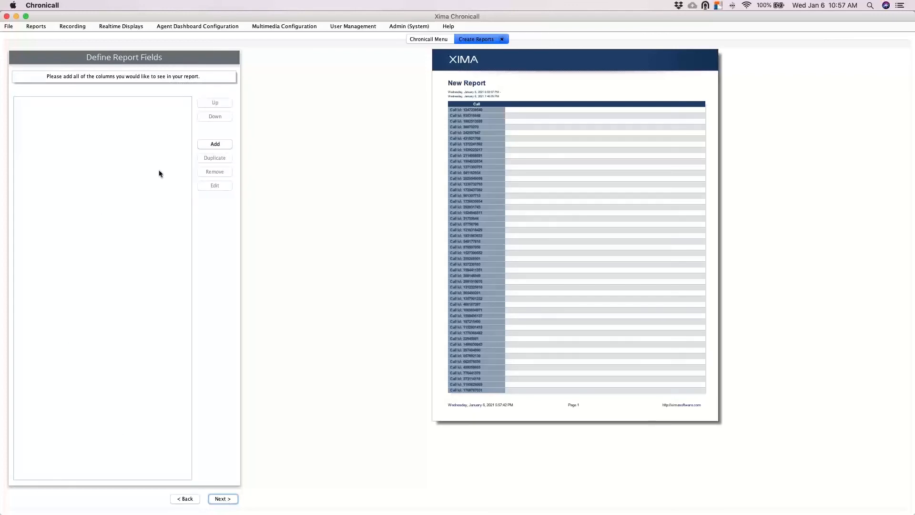
Open the column selection for the new report and examine the full list of fields available for Call rows
left_click(204, 145)
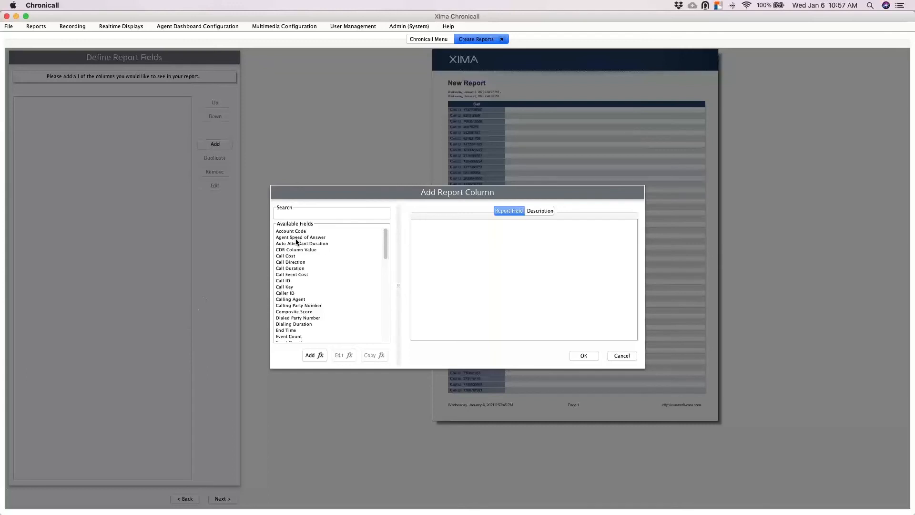
scroll(311, 262, "down", 3)
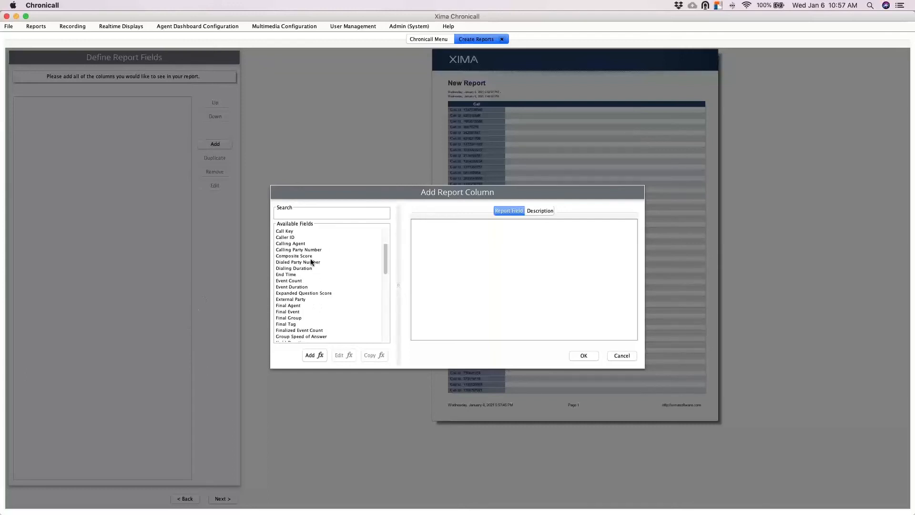
scroll(311, 262, "down", 3)
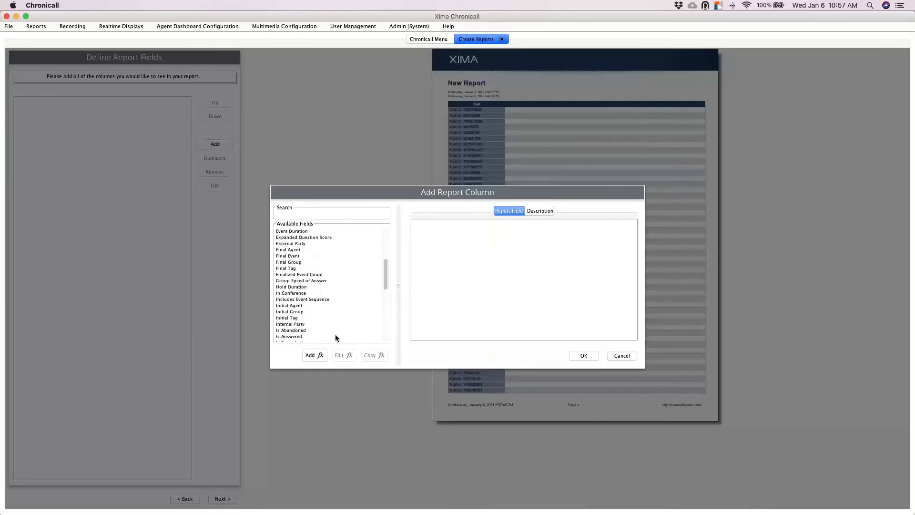
scroll(329, 324, "down", 10)
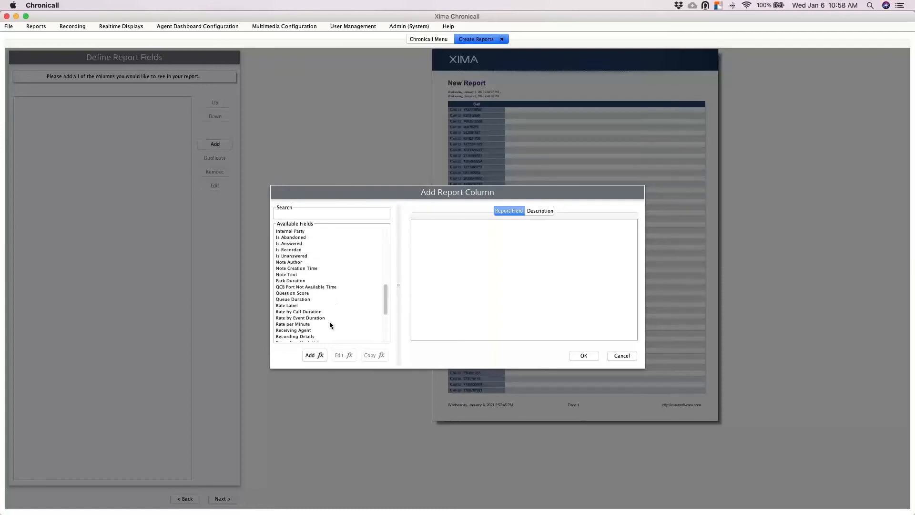
scroll(330, 324, "down", 1)
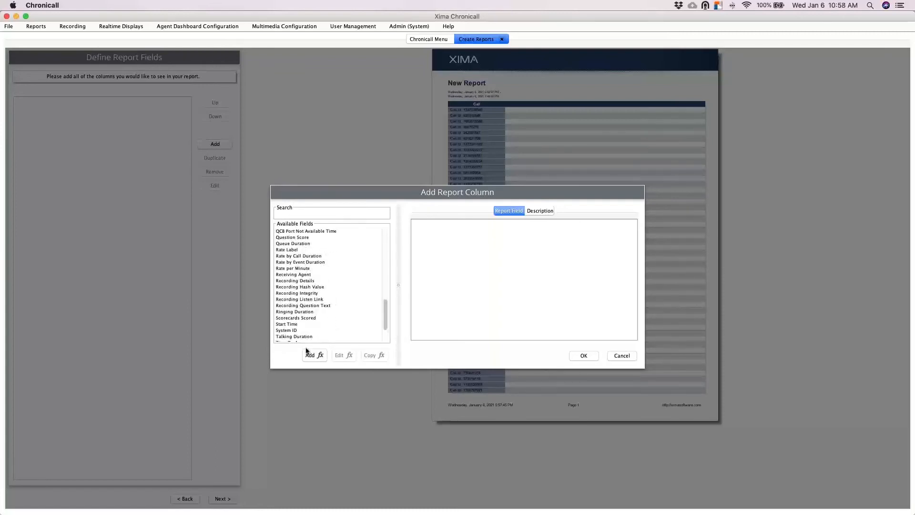
scroll(390, 316, "down", 2)
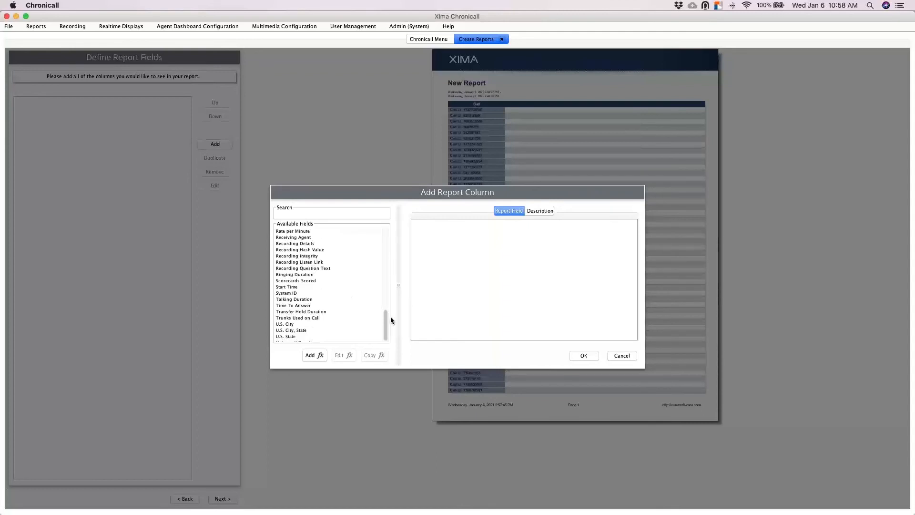
scroll(367, 305, "up", 10)
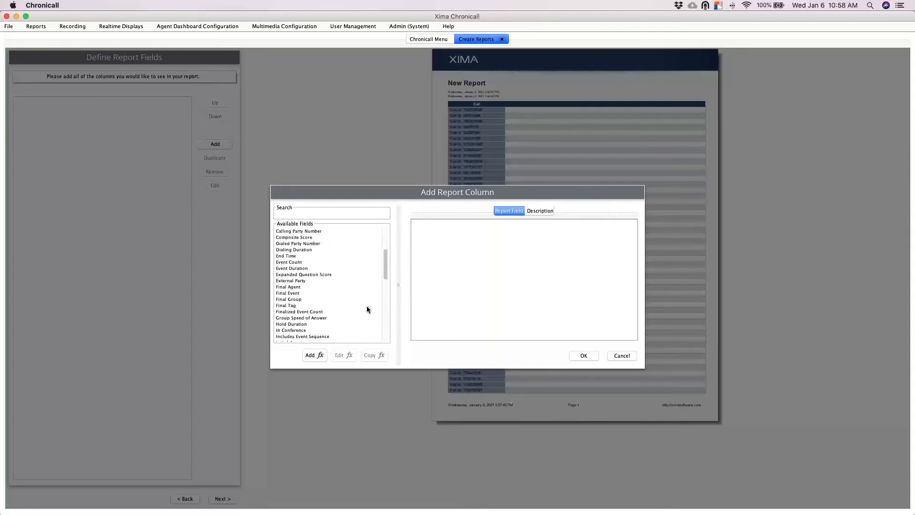
scroll(367, 309, "up", 4)
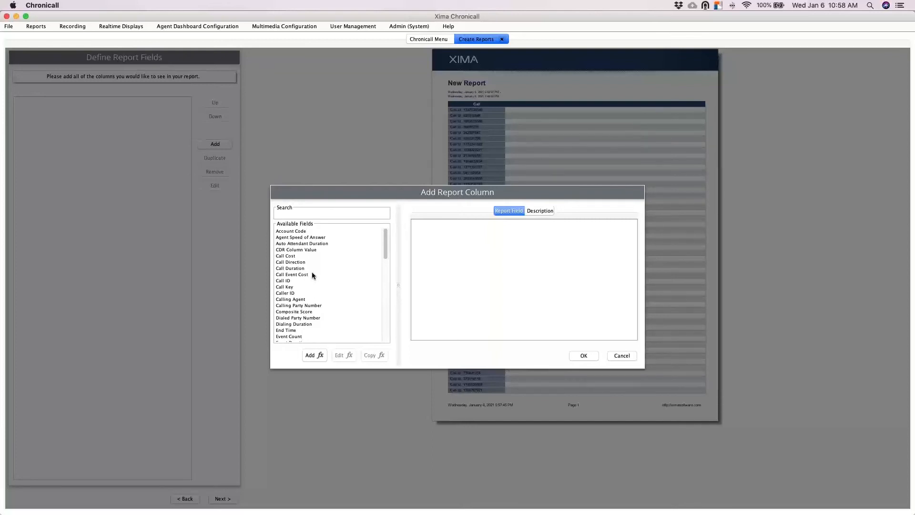
Find the call-related fields and add Caller ID as a report column with its default header and width
left_click(302, 214)
type("call")
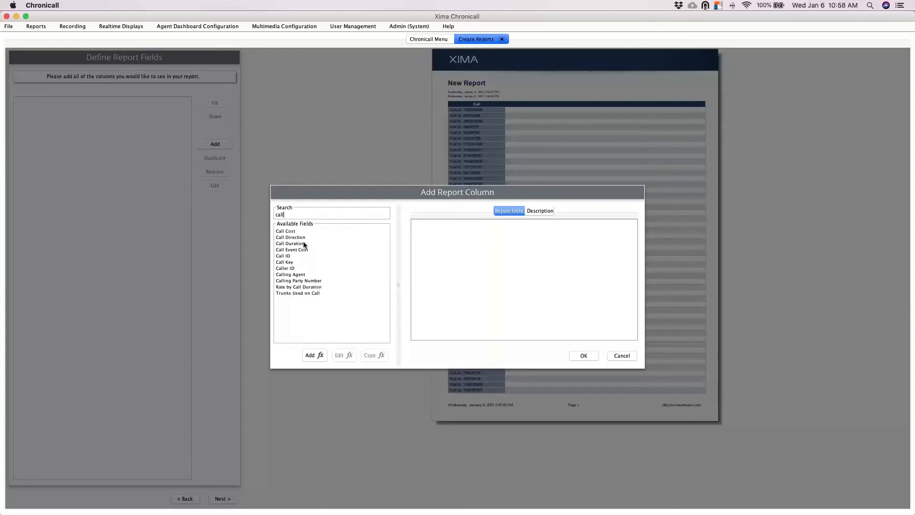
left_click(292, 258)
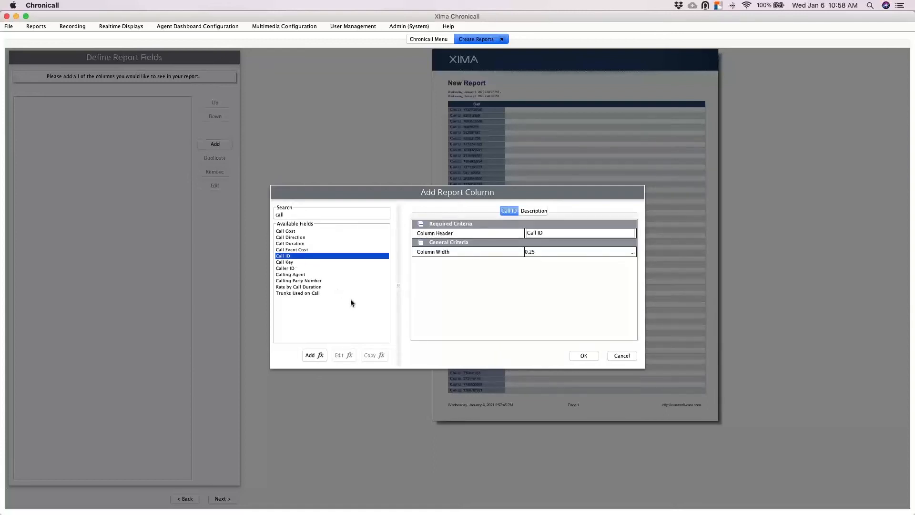
left_click(295, 268)
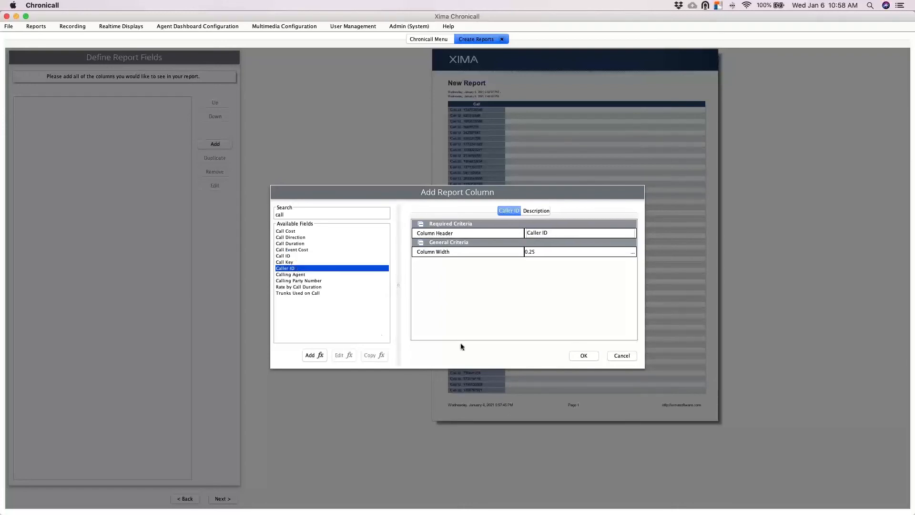
left_click(583, 356)
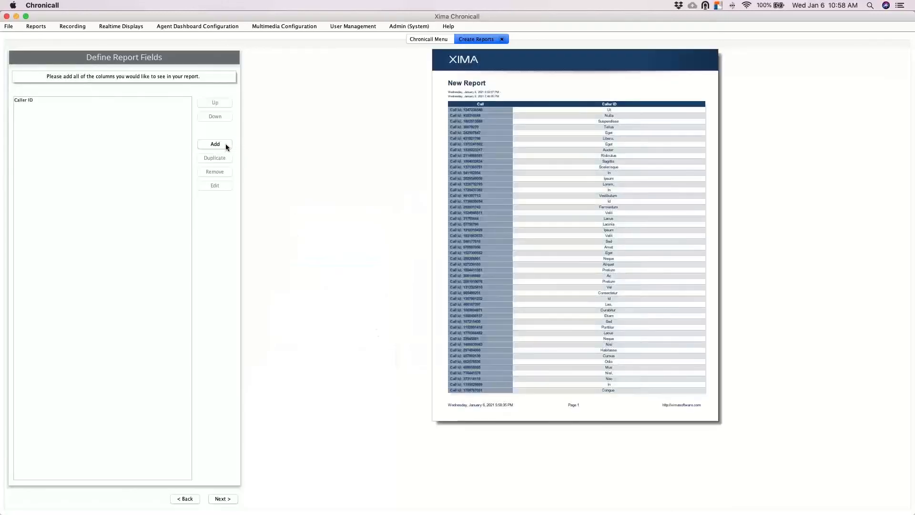
Add the External Party field as the second report column with its default header and width
left_click(227, 145)
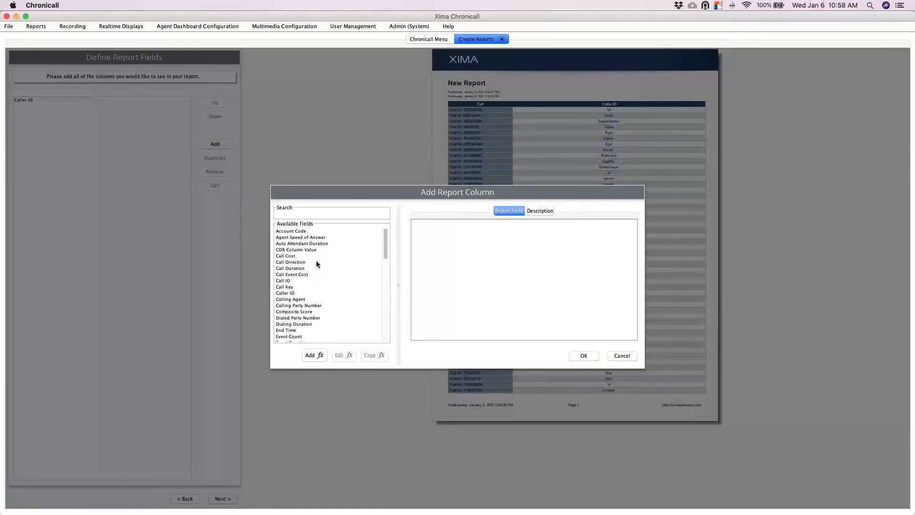
scroll(301, 287, "down", 2)
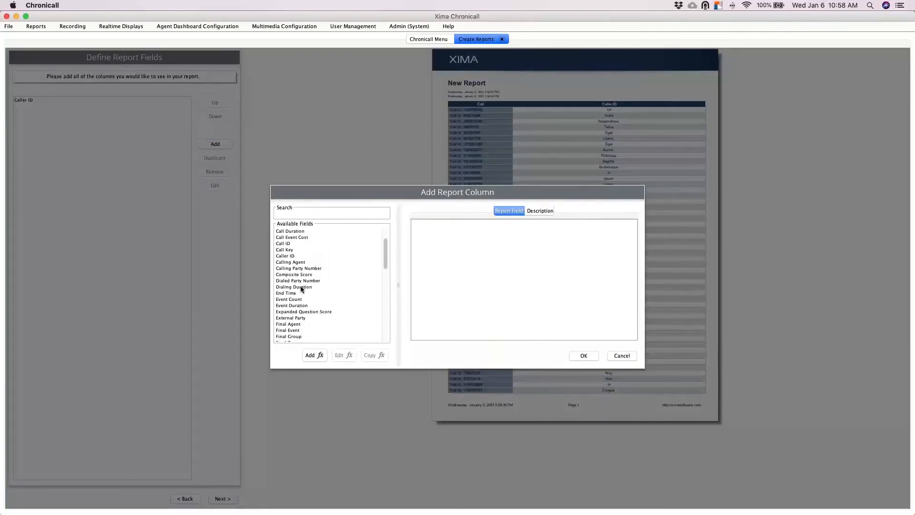
left_click(296, 318)
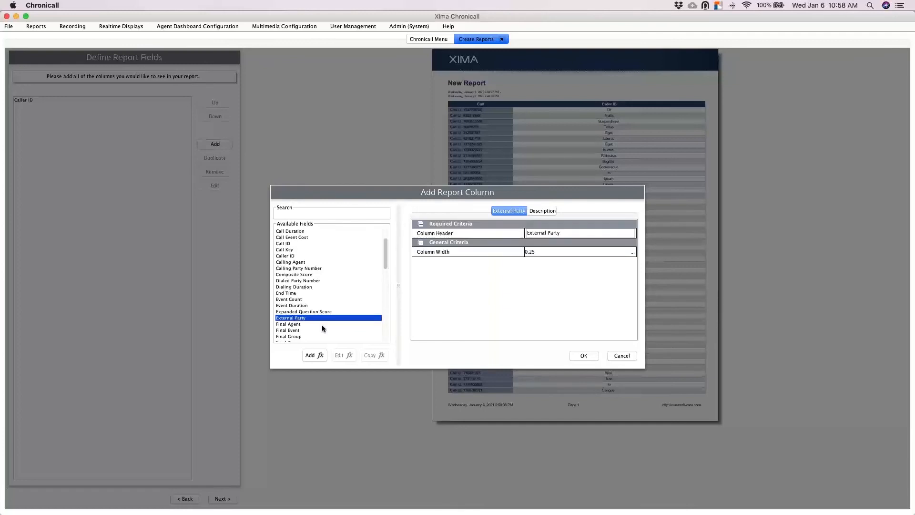
left_click(574, 356)
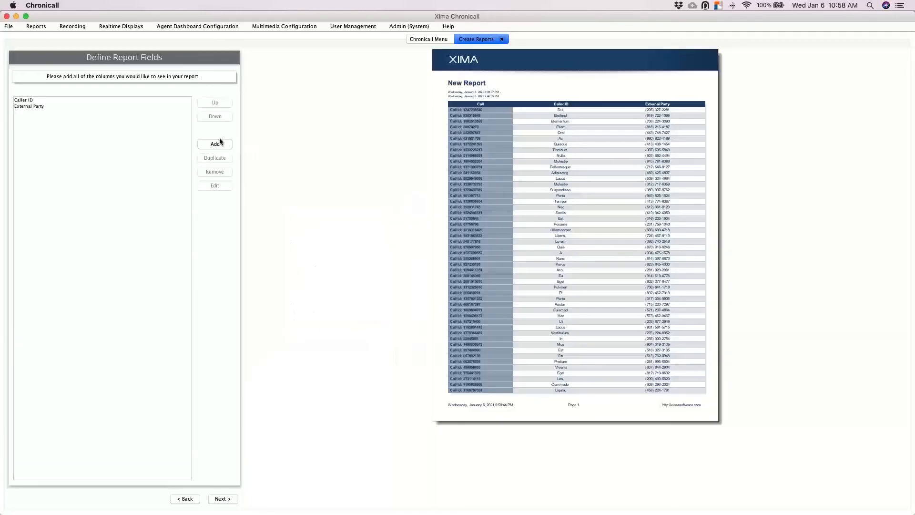
Find the Is Answered field and add it as a report column
left_click(221, 143)
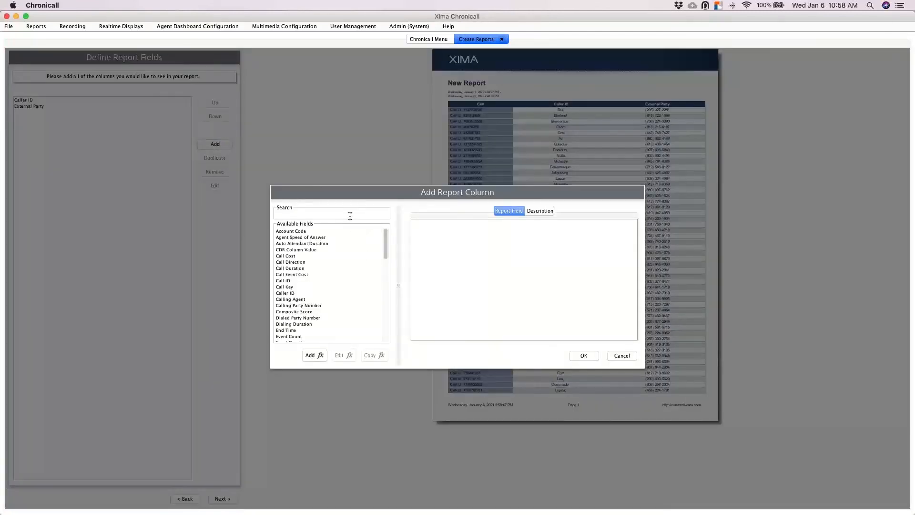
type("is an")
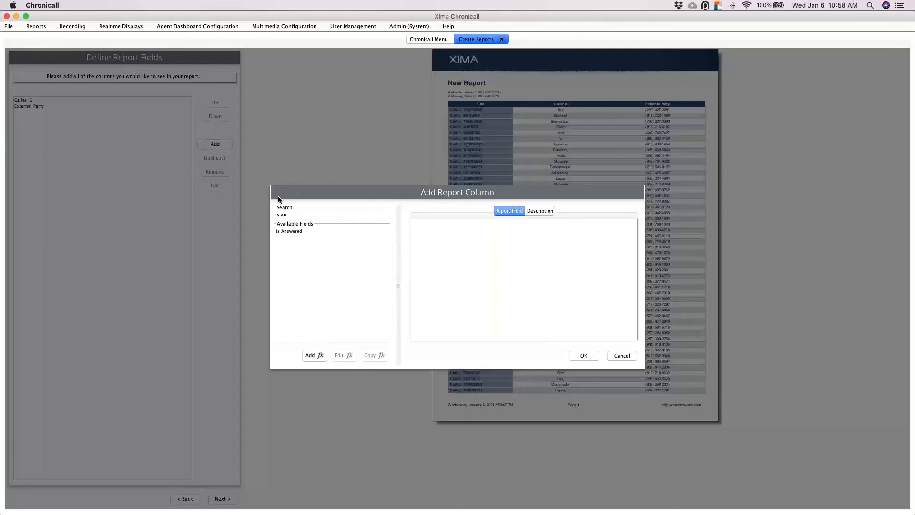
left_click(289, 232)
left_click(584, 359)
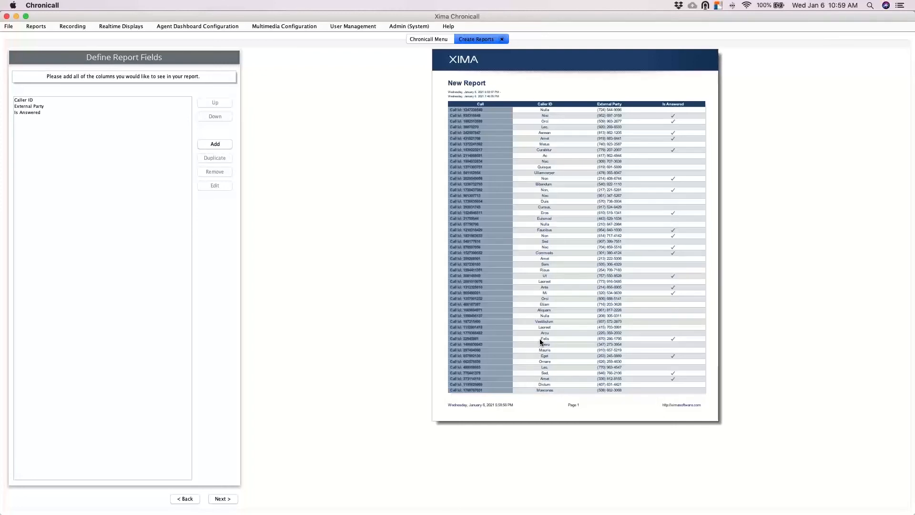
Add the U.S. City, State field as a report column with the column header Location
left_click(215, 144)
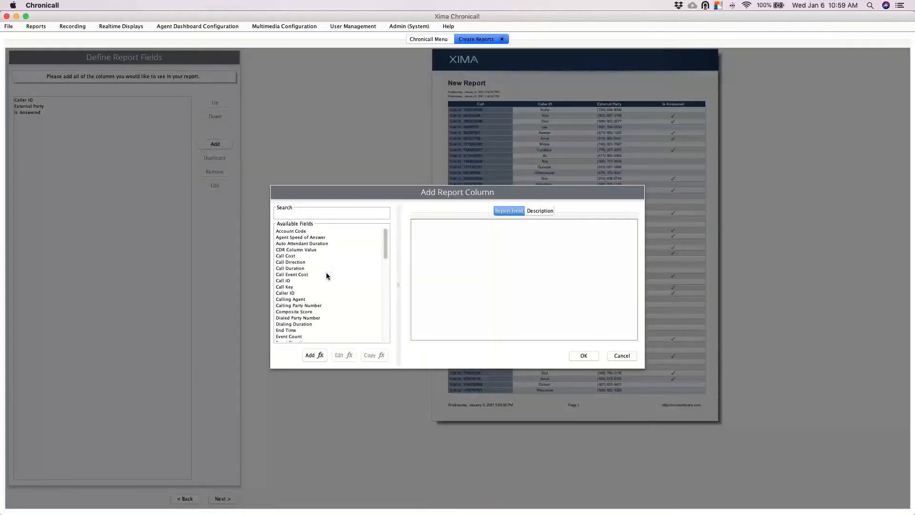
scroll(327, 276, "down", 5)
scroll(322, 286, "down", 2)
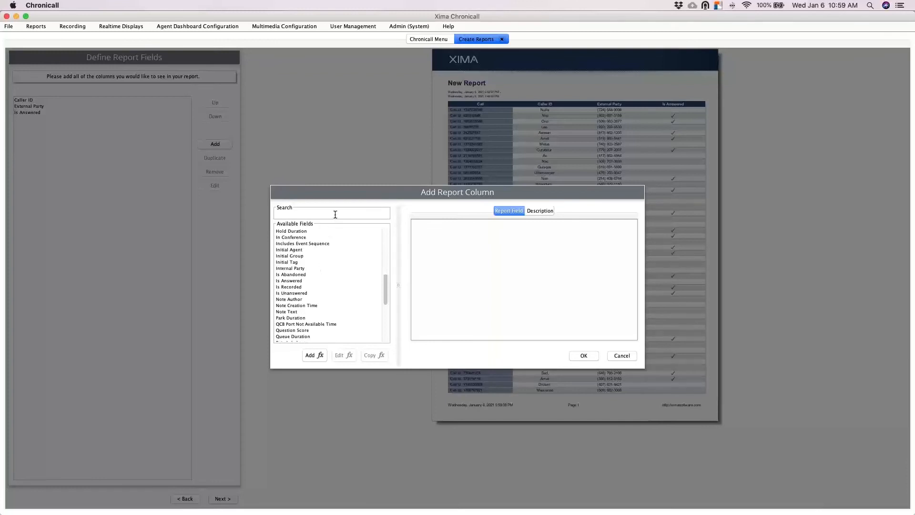
type(".s")
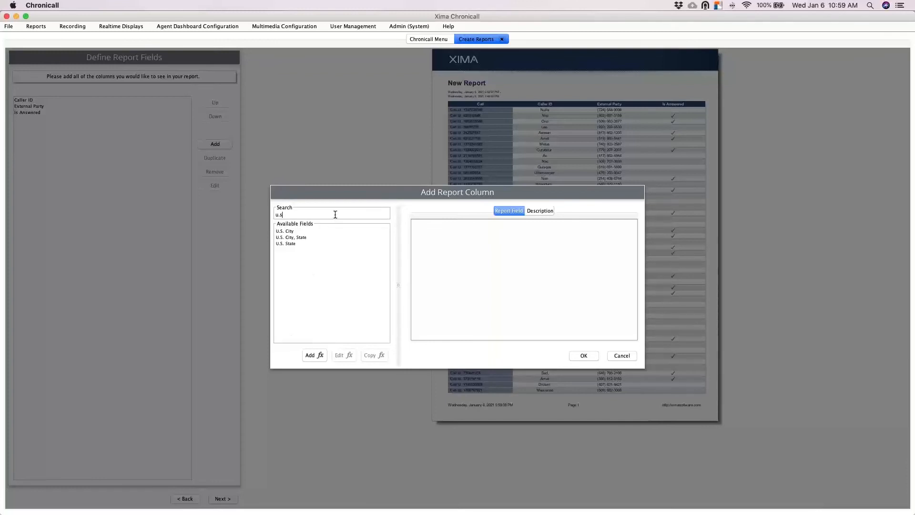
left_click(279, 238)
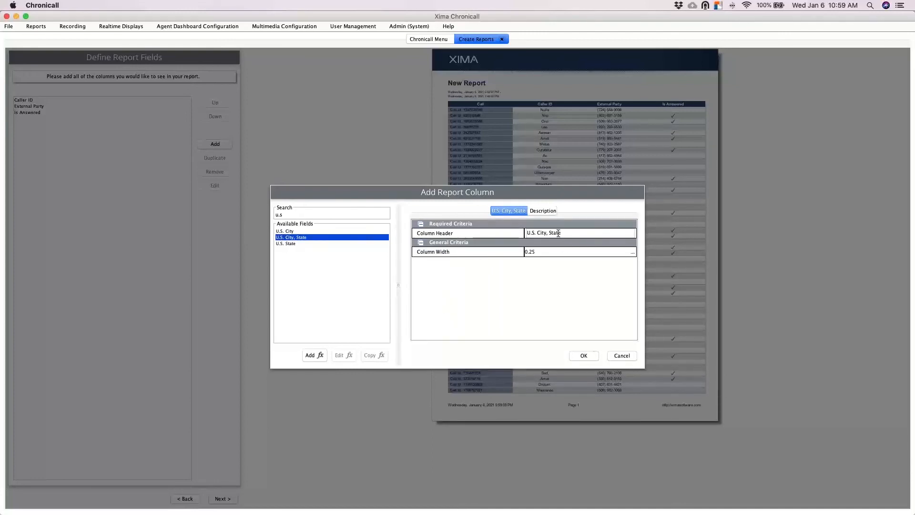
left_click_drag(560, 233, 523, 232)
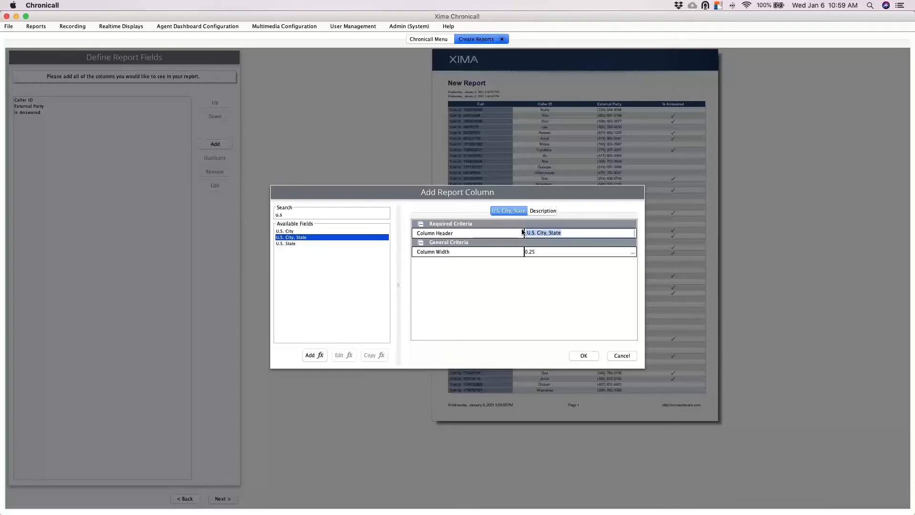
type("Location")
left_click(585, 356)
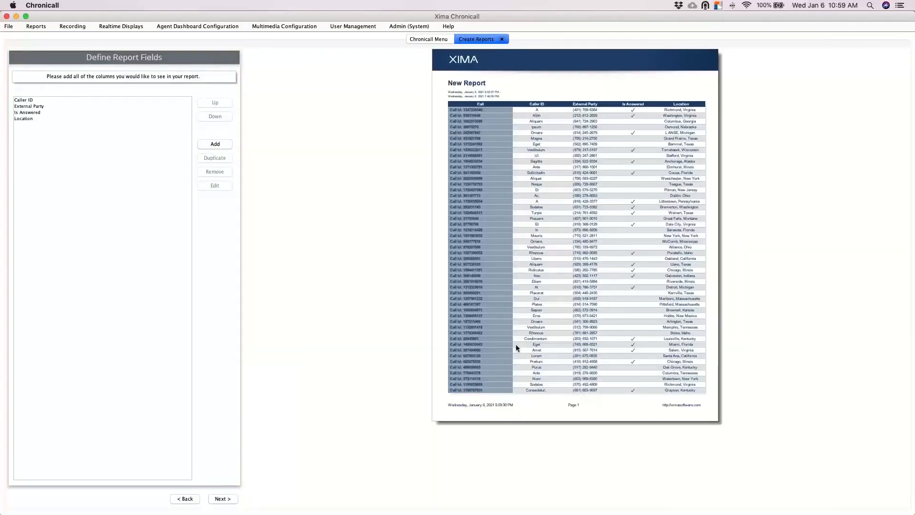
Add the Start Time field as a report column, keeping the default column width and local date format
left_click(222, 146)
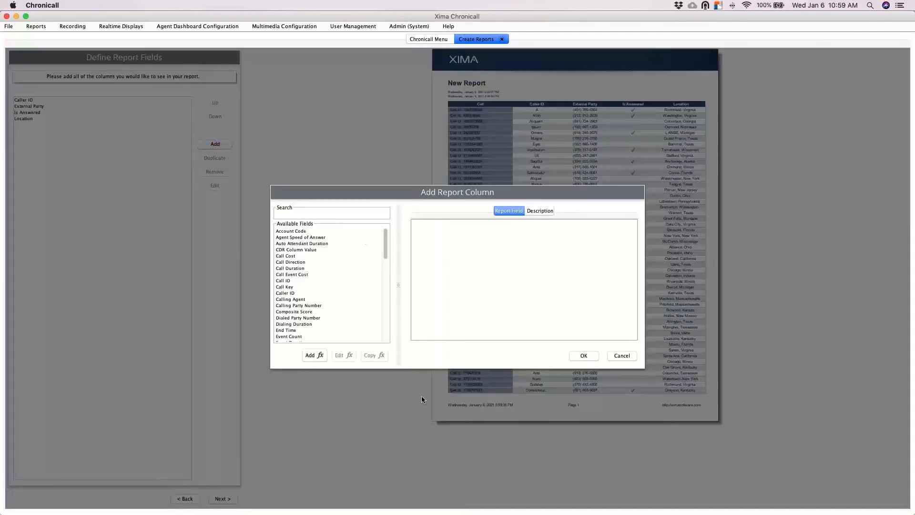
left_click(325, 216)
type("start")
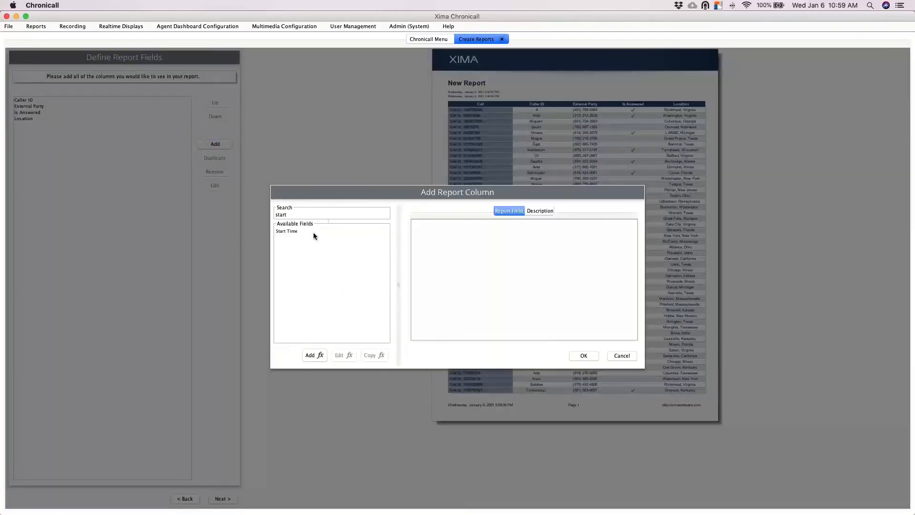
left_click(292, 231)
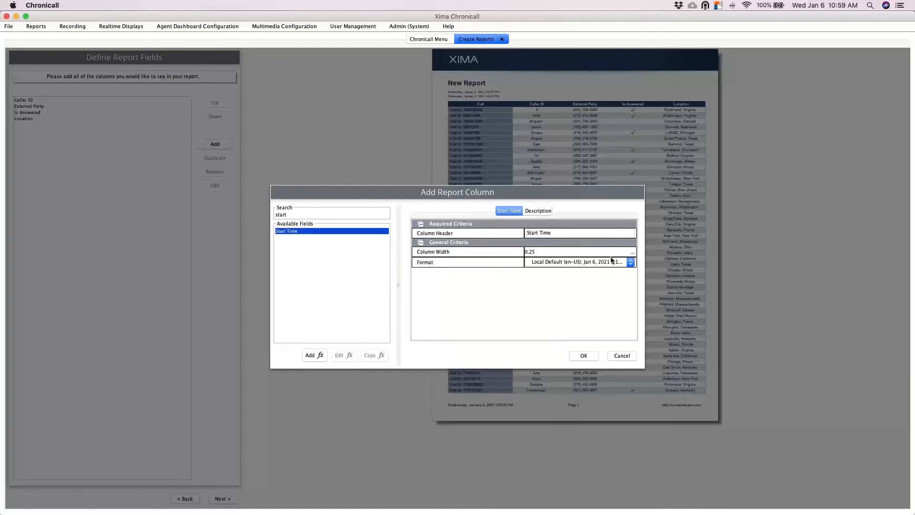
left_click(586, 356)
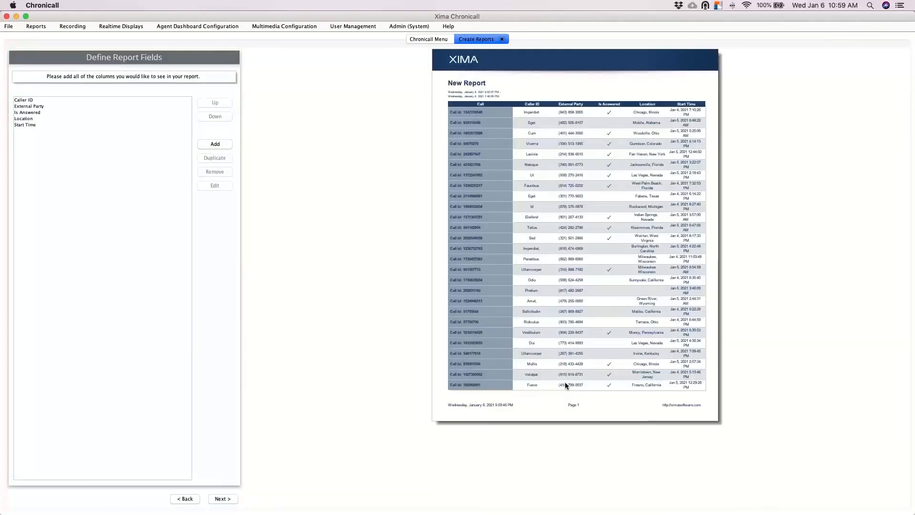
Include Row Count in the report summary values and proceed to finalizing the report
left_click(231, 505)
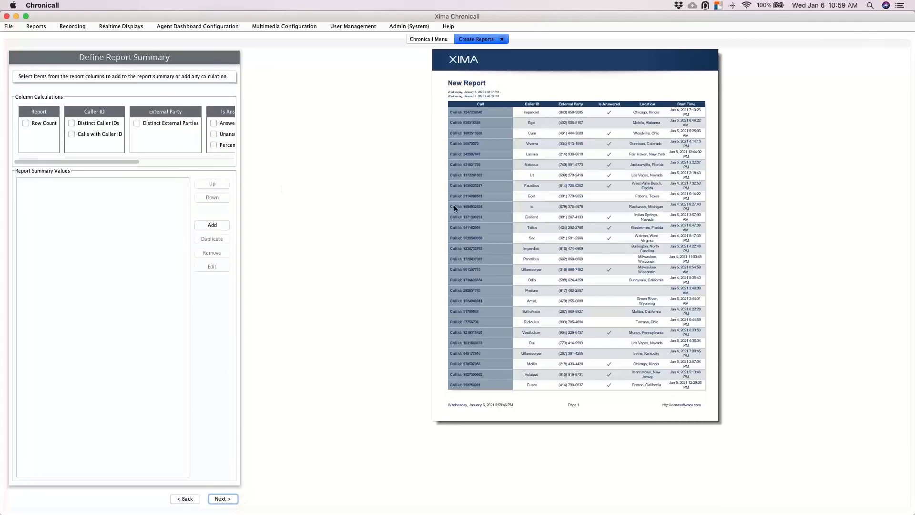
left_click(40, 124)
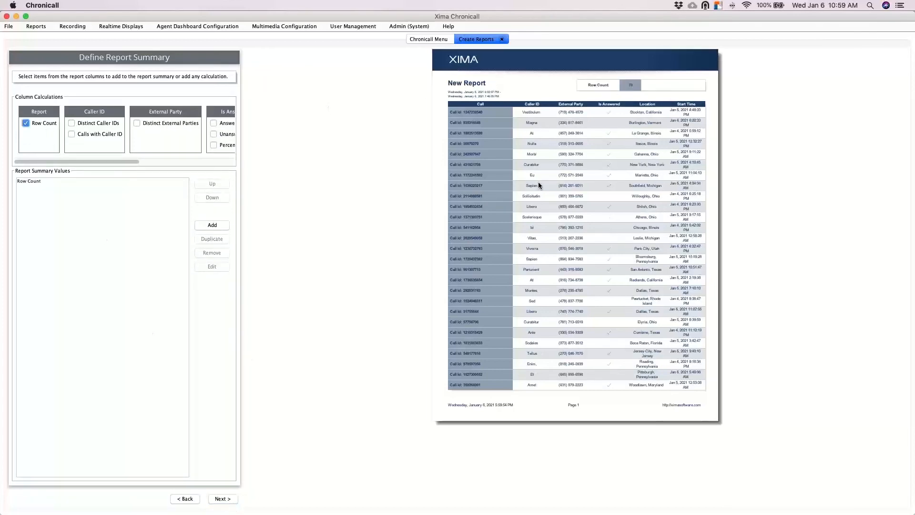
left_click(229, 504)
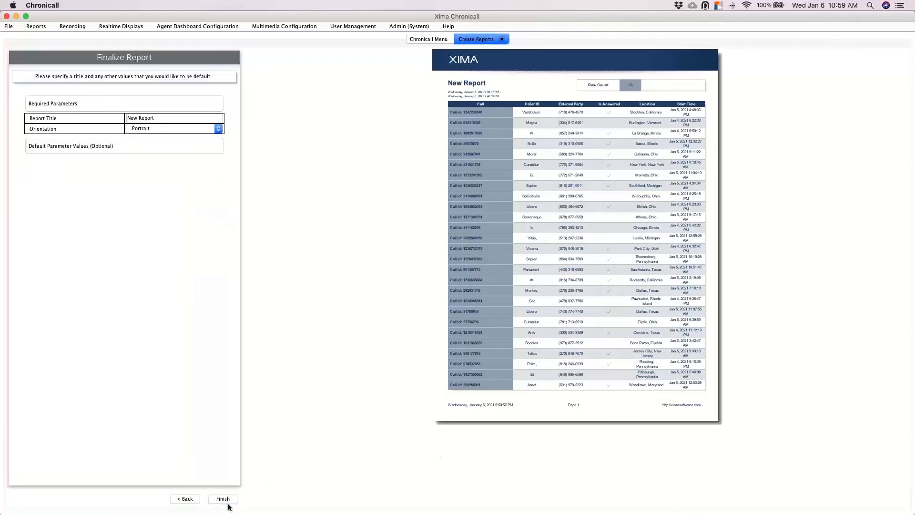
Put the author's first name in possessive form before the title New Report and finish the report in Portrait orientation
left_click(155, 114)
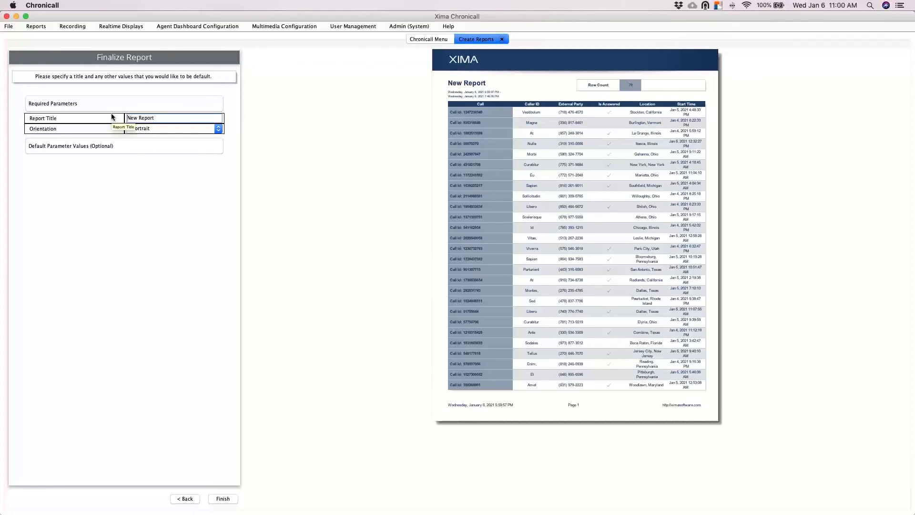
type("Blake's")
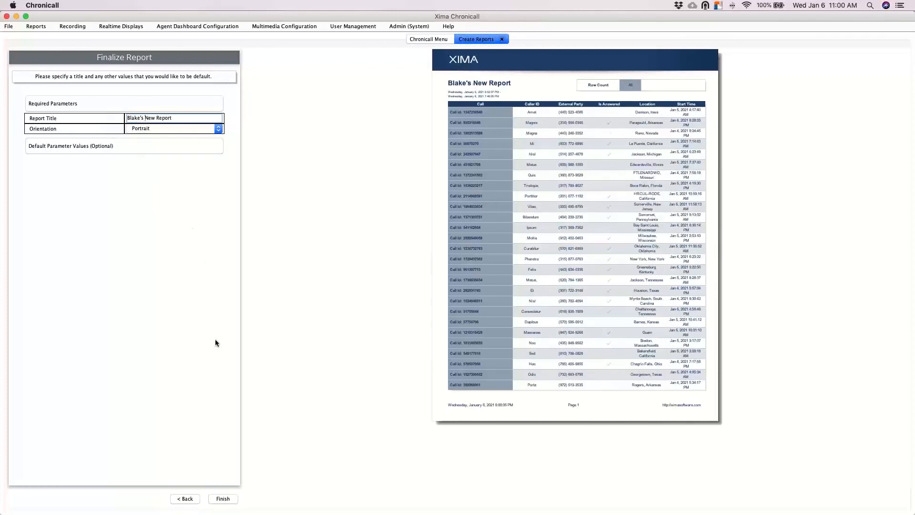
left_click(224, 499)
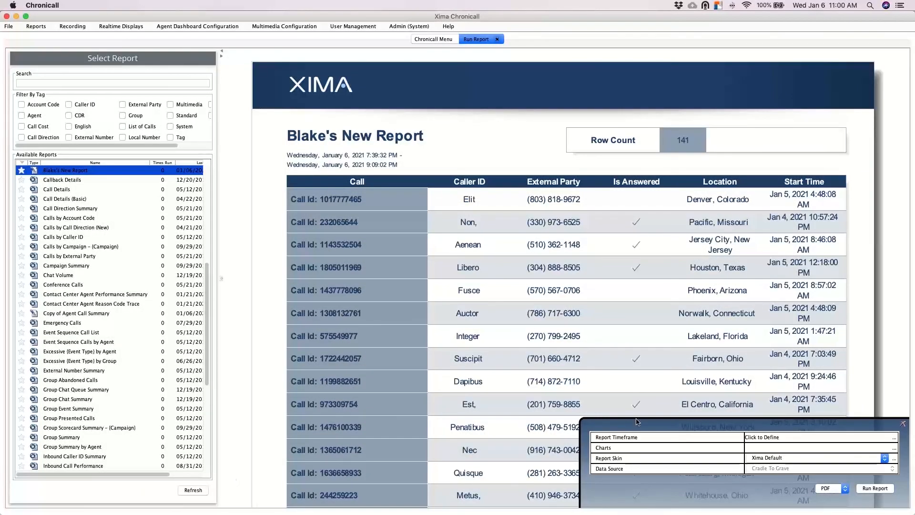
Set the new report's timeframe to January 4 through January 6, 2021
left_click(895, 437)
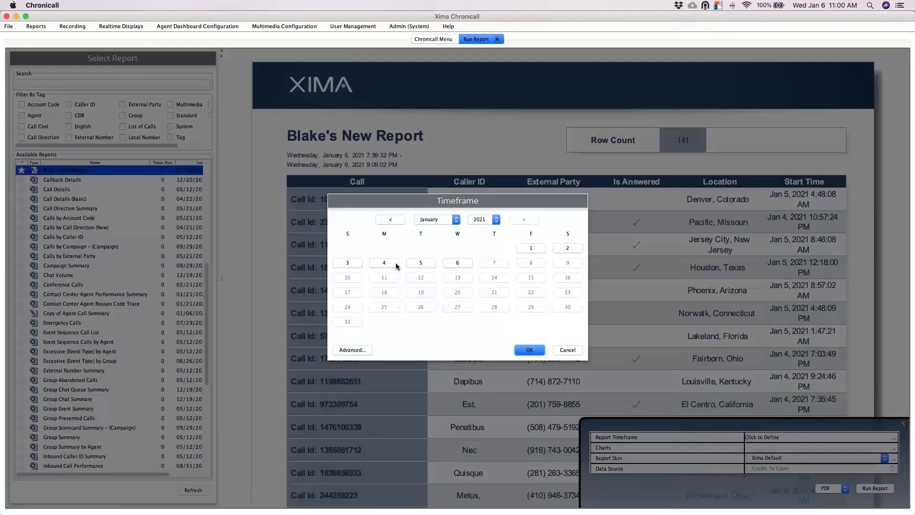
left_click_drag(396, 265, 462, 272)
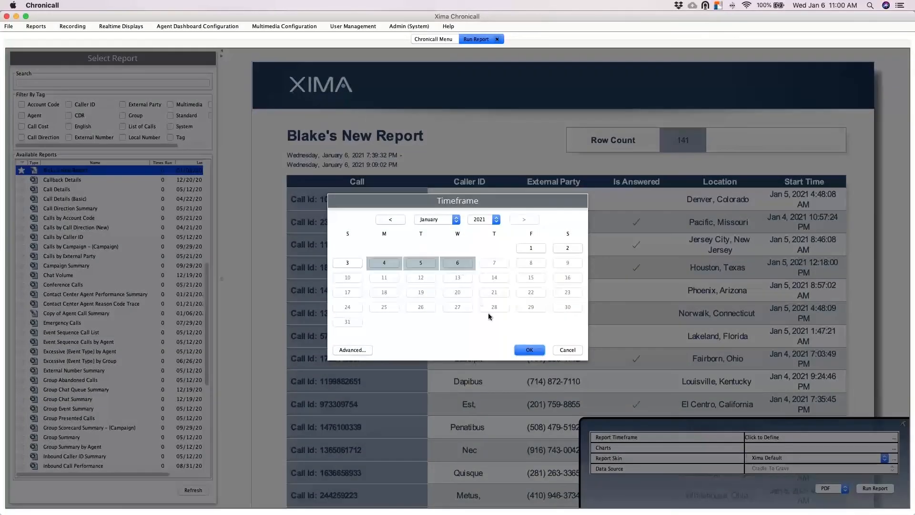
left_click(528, 353)
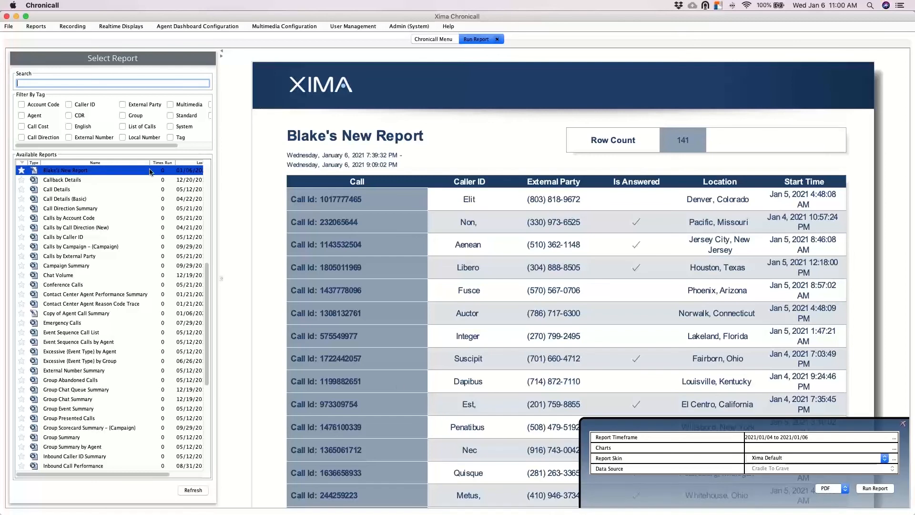
Open the new report for editing and add a row filter that limits Call Direction to Inbound
right_click(94, 171)
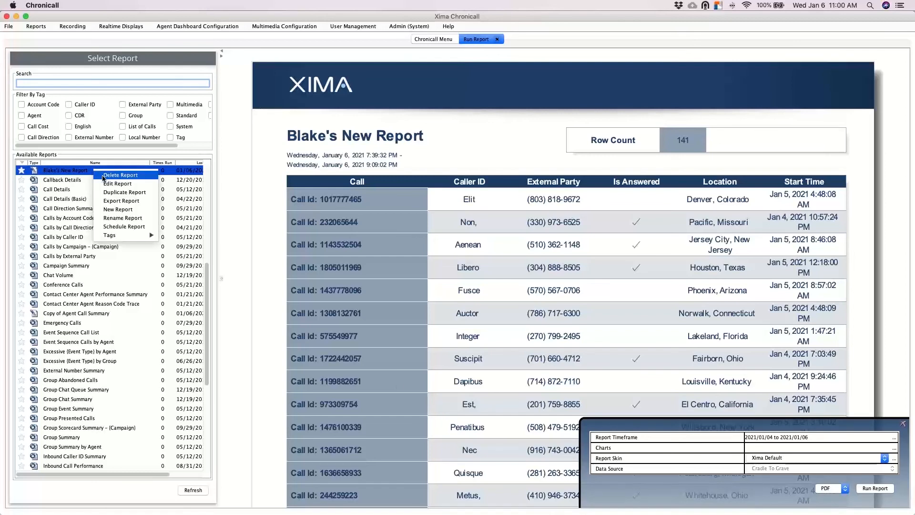
left_click(107, 183)
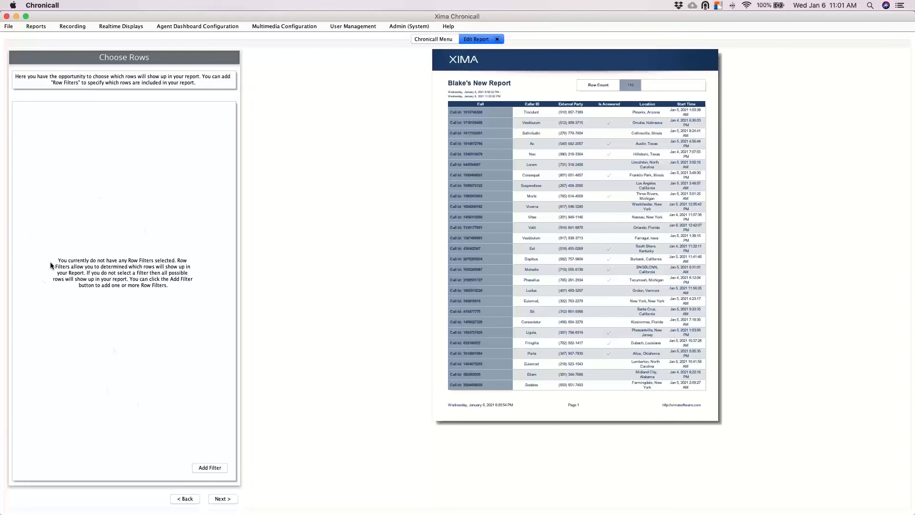
left_click_drag(54, 264, 161, 306)
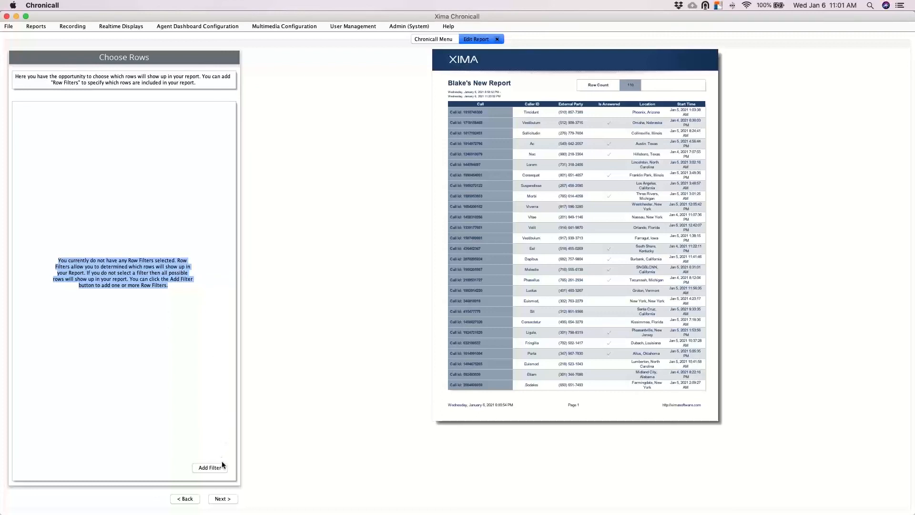
left_click(208, 467)
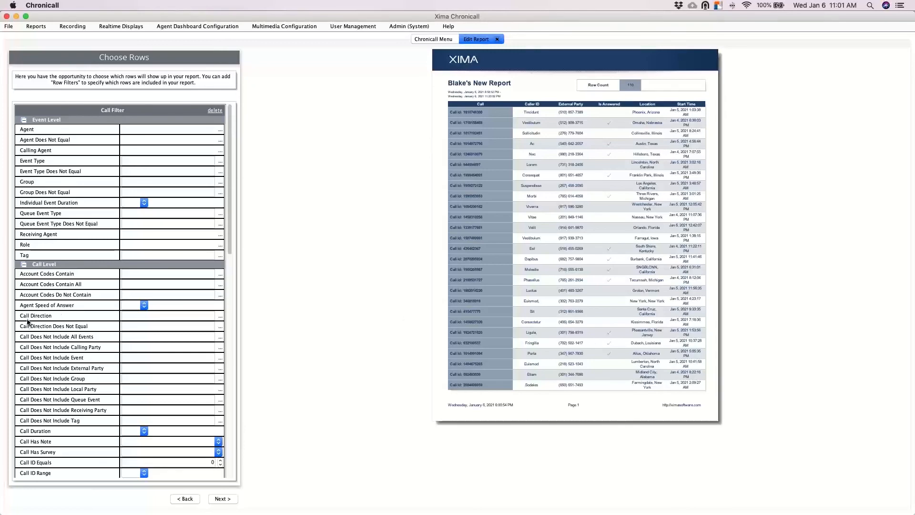
left_click(220, 316)
left_click(395, 194)
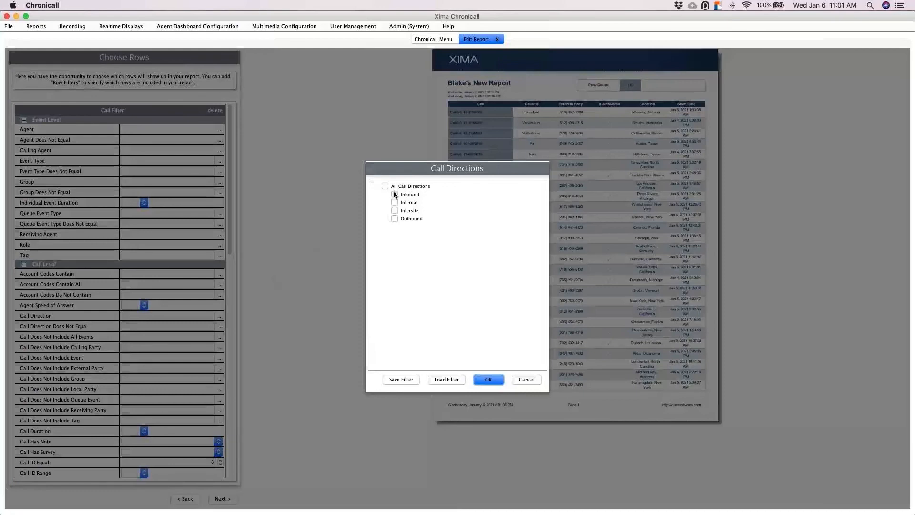
left_click(484, 380)
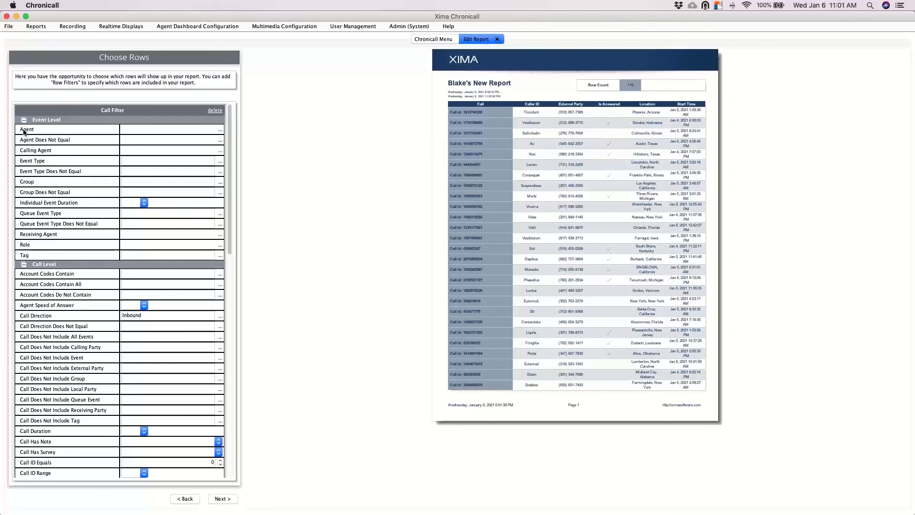
left_click(219, 132)
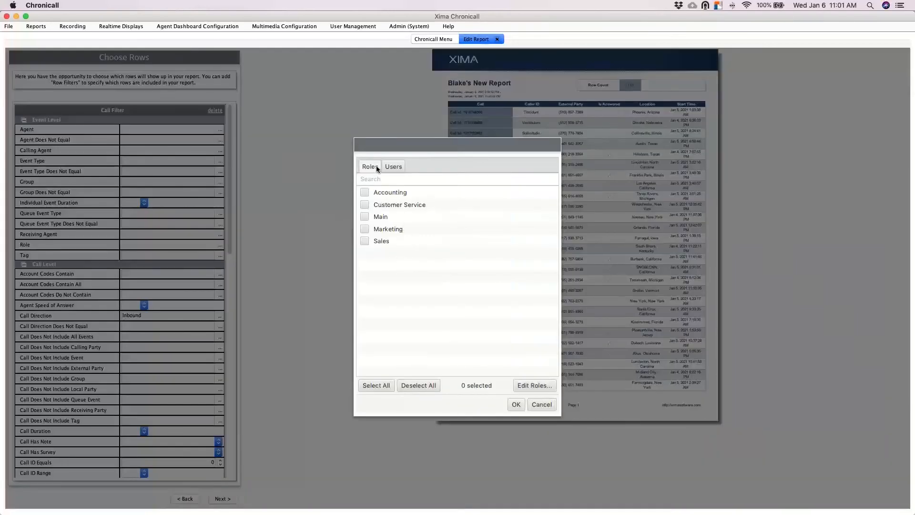
left_click(389, 167)
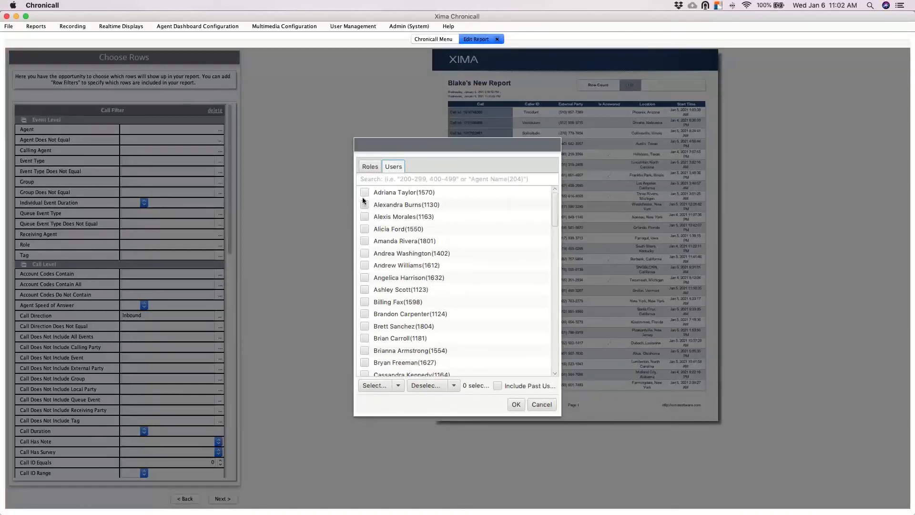
left_click(364, 192)
left_click(364, 204)
left_click(365, 217)
left_click(365, 229)
left_click_drag(363, 193, 431, 312)
left_click(434, 385)
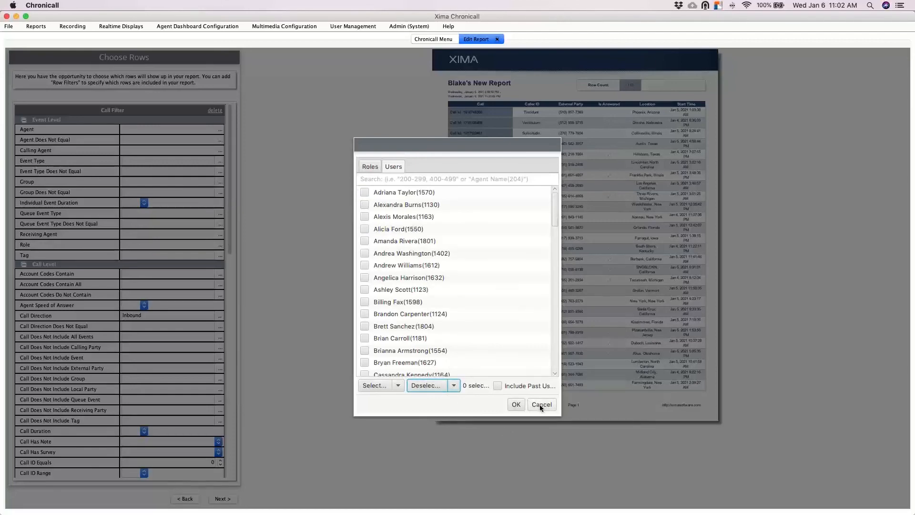
left_click(541, 404)
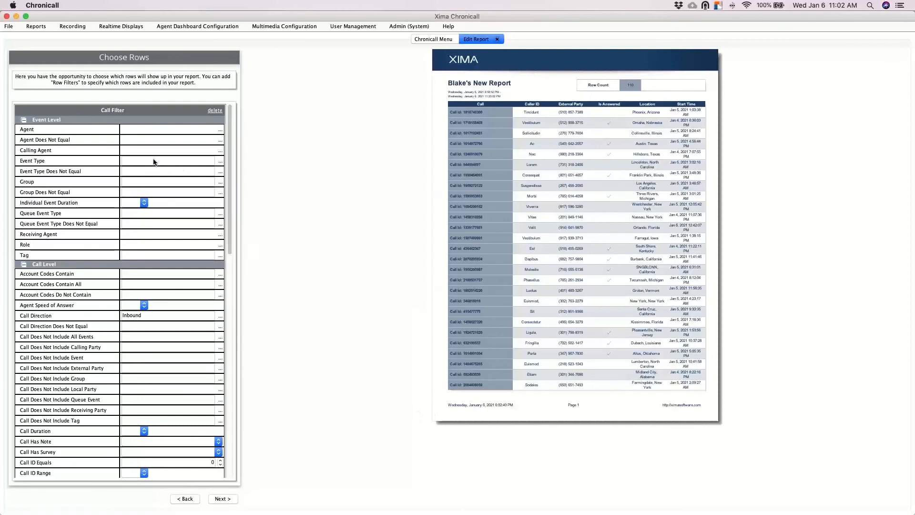
Assign the event-level Agent filter to a new report parameter named Agent
right_click(44, 130)
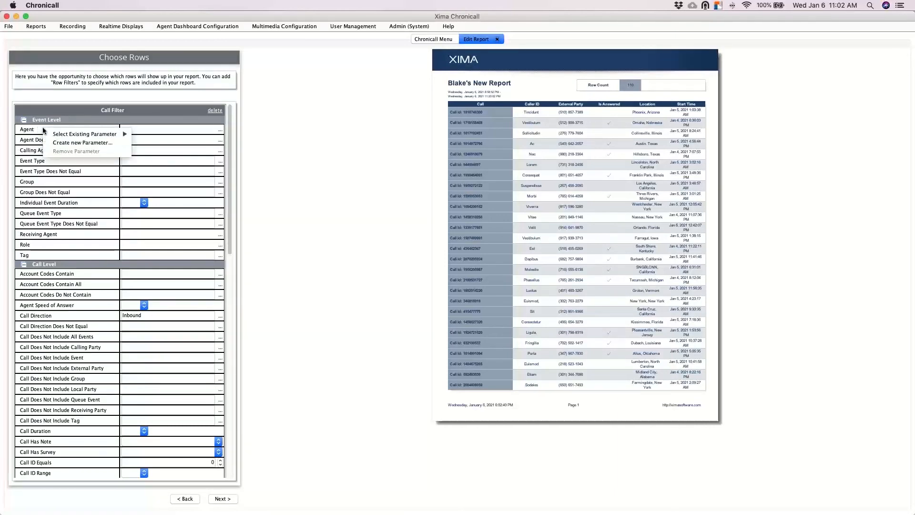
left_click(66, 143)
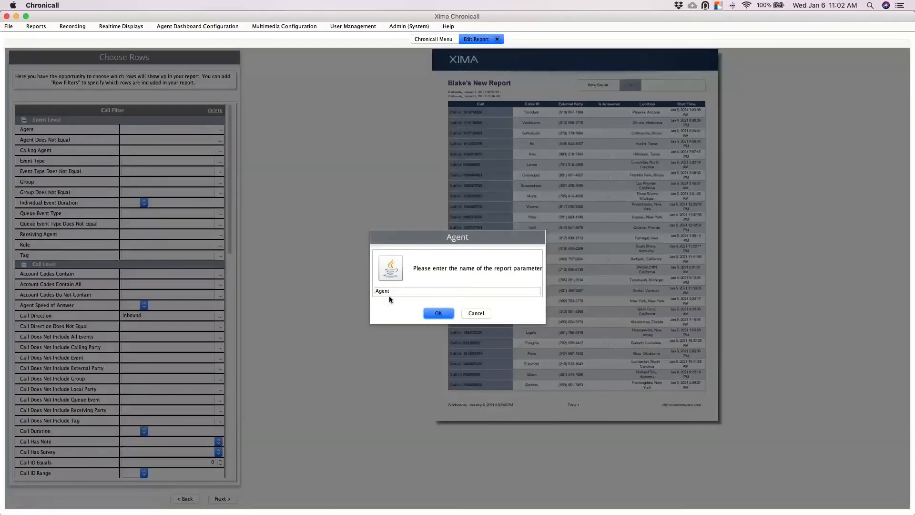
left_click(442, 316)
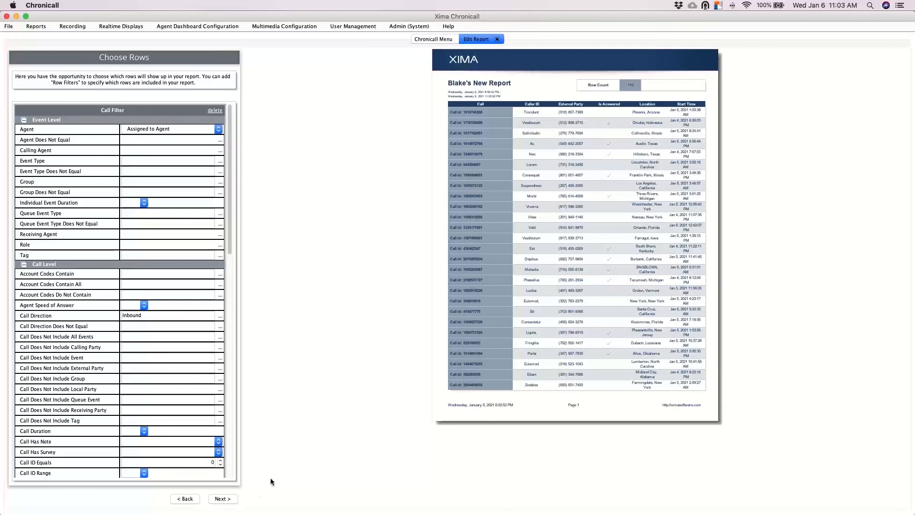
Keep the existing report columns, leave sub reports at None, and finish editing the report
left_click(229, 499)
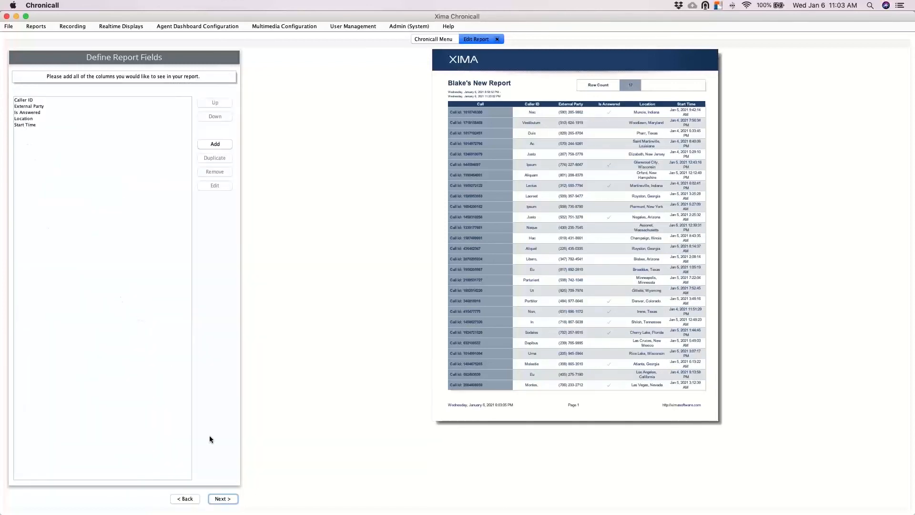
left_click(231, 499)
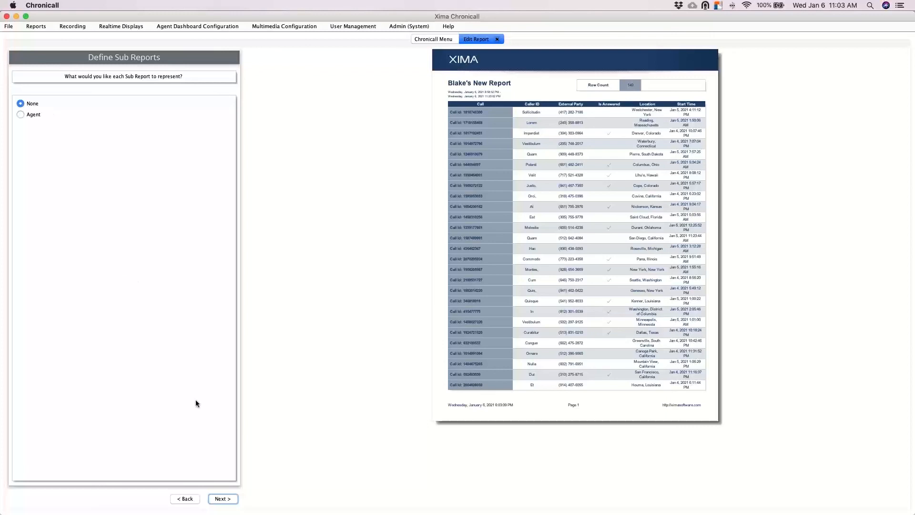
left_click(225, 500)
left_click(225, 499)
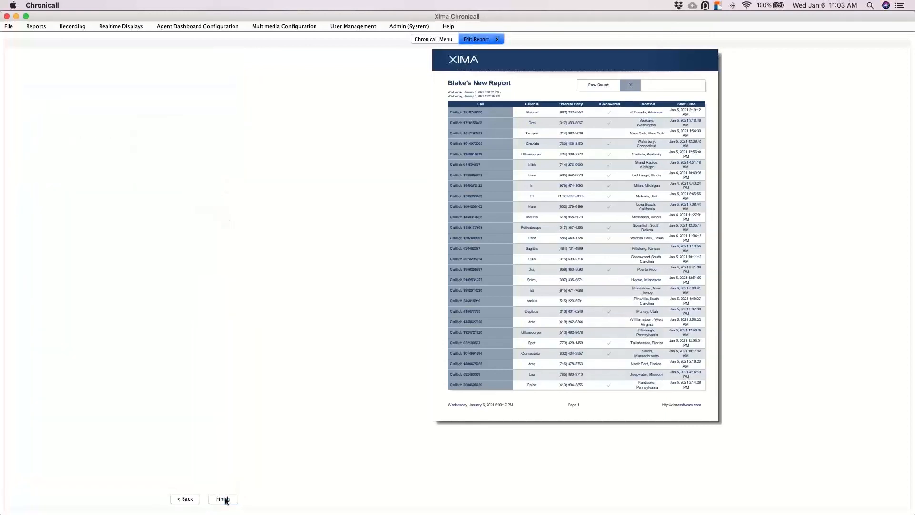
left_click(226, 499)
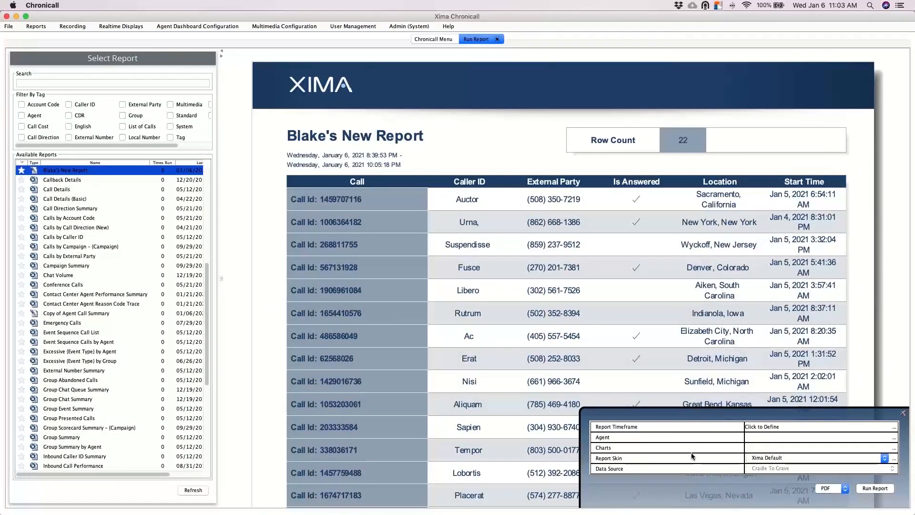
Set the report timeframe to January 4 through January 6, 2021 and choose the Customer Service role for Agent
left_click(896, 429)
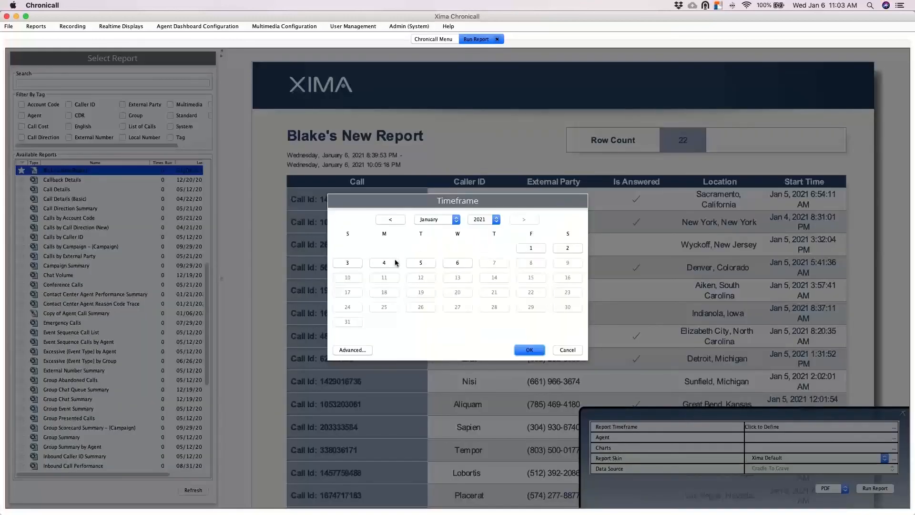
left_click_drag(385, 263, 455, 268)
left_click(529, 351)
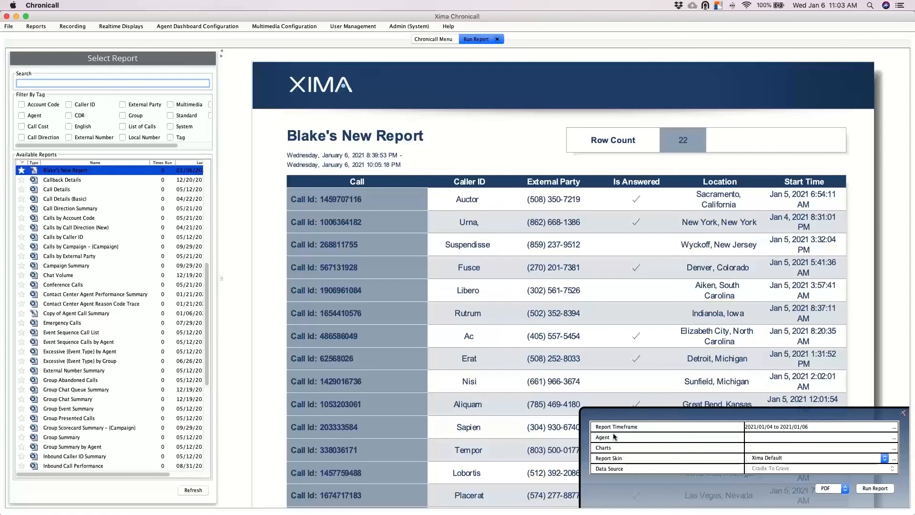
left_click(894, 438)
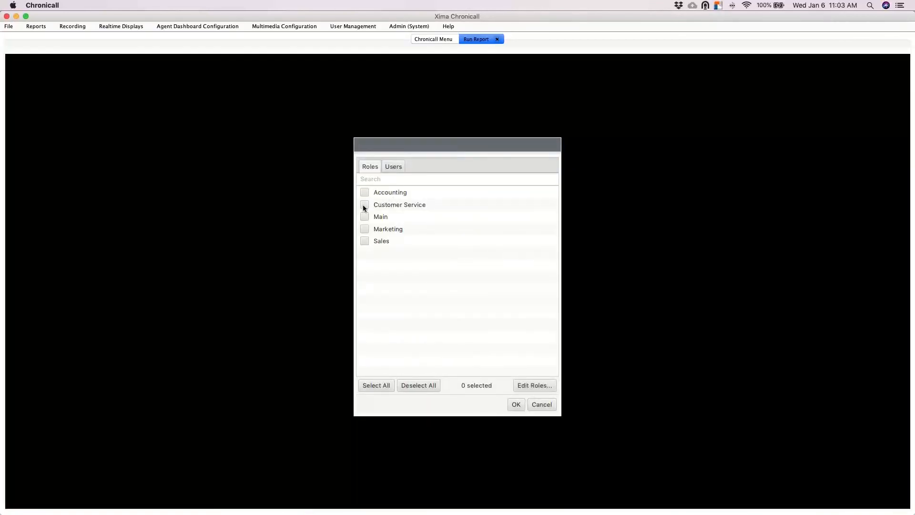
left_click(364, 205)
left_click(516, 405)
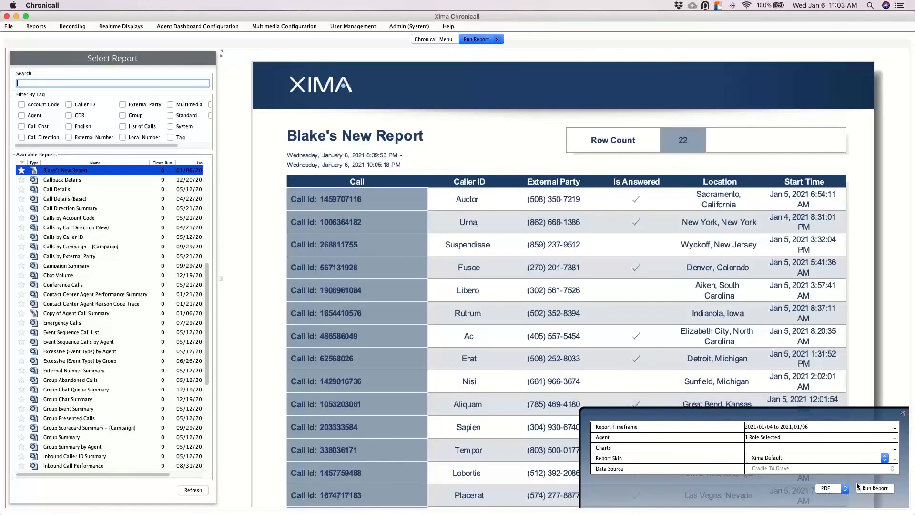
Run the report as a PDF, bring the generated report into view, and close both PDF windows
left_click(861, 489)
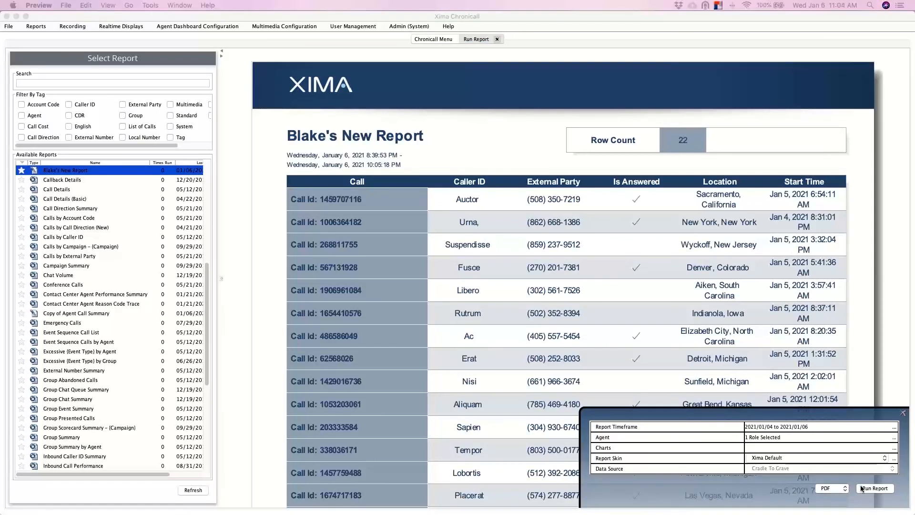
left_click(863, 489)
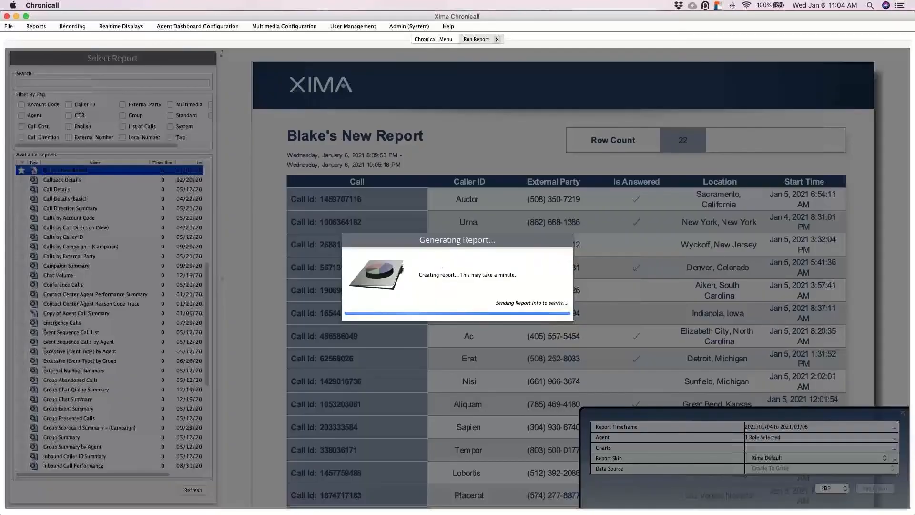
left_click_drag(914, 186, 886, 499)
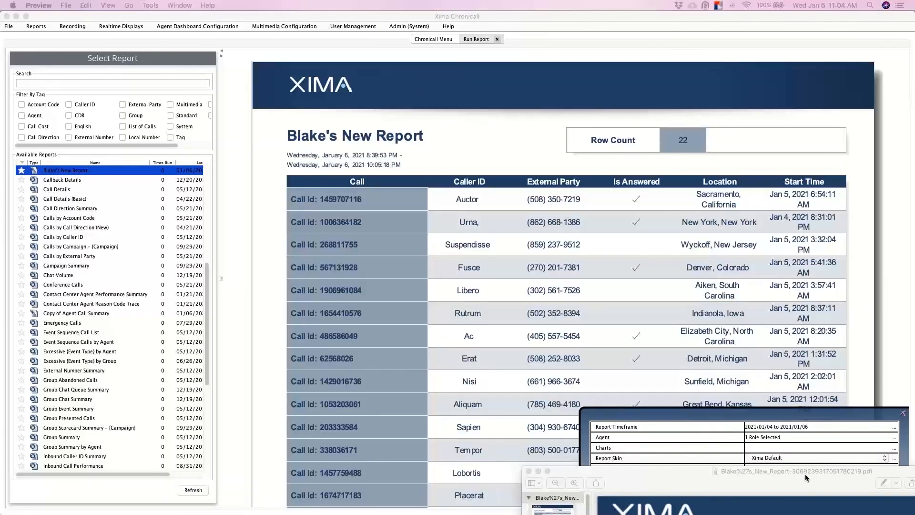
left_click_drag(805, 474, 341, 38)
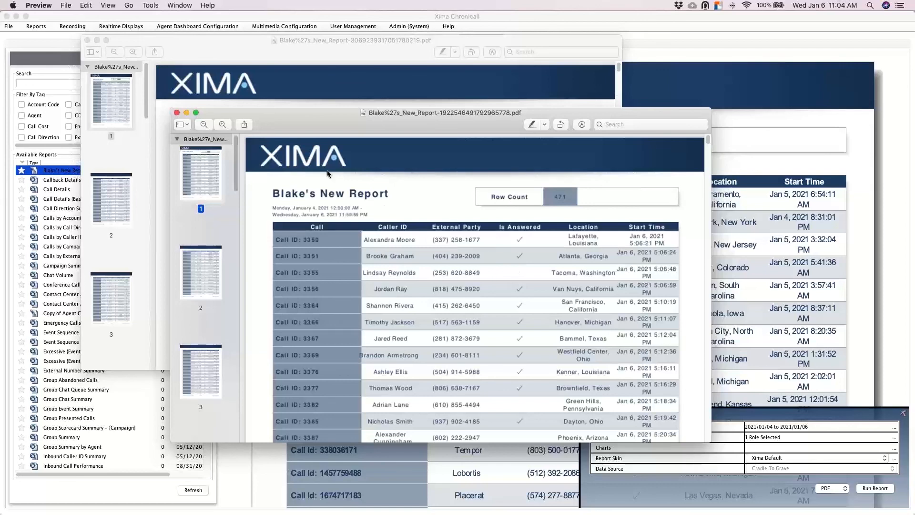
left_click(178, 113)
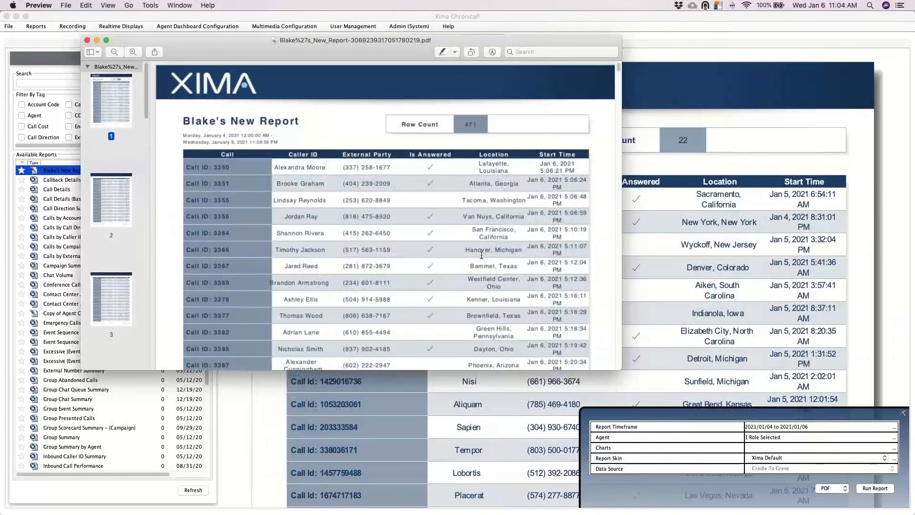
left_click(87, 41)
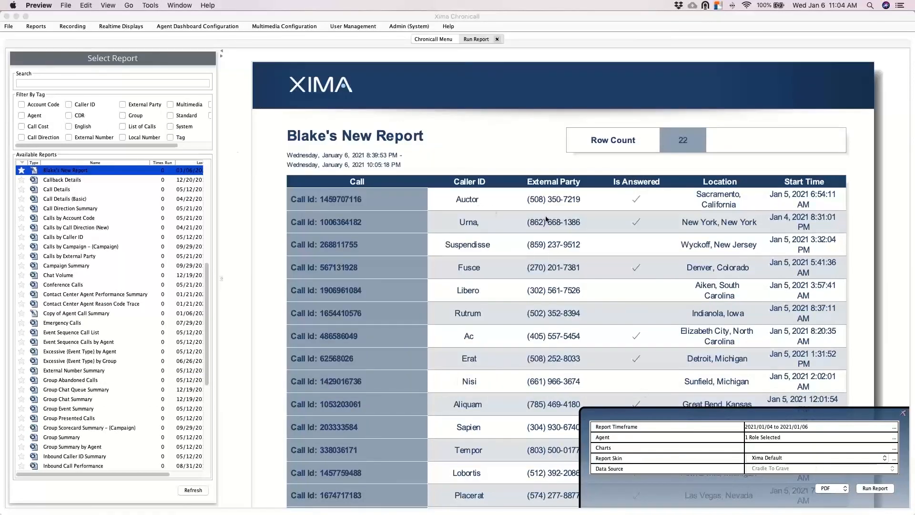
Reopen the starred custom report for editing, keeping its row filters and existing columns without adding a new one
right_click(80, 172)
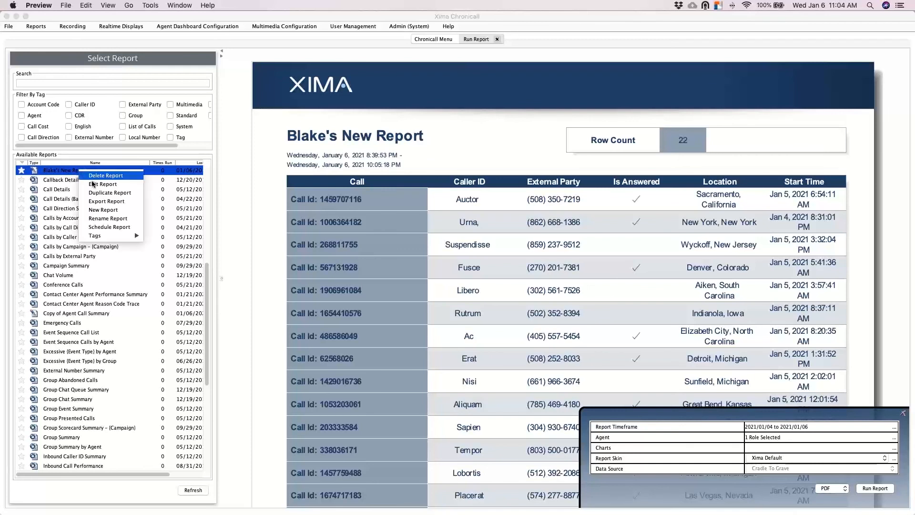
left_click(94, 187)
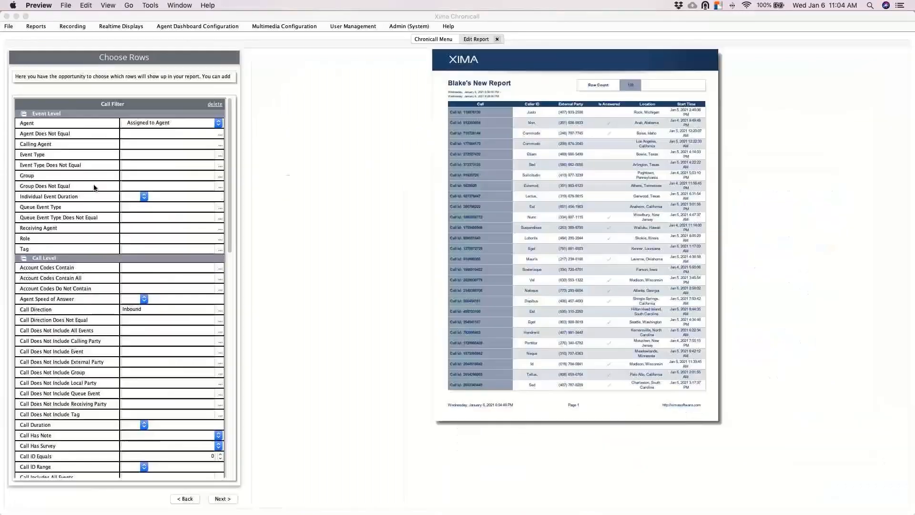
left_click(223, 499)
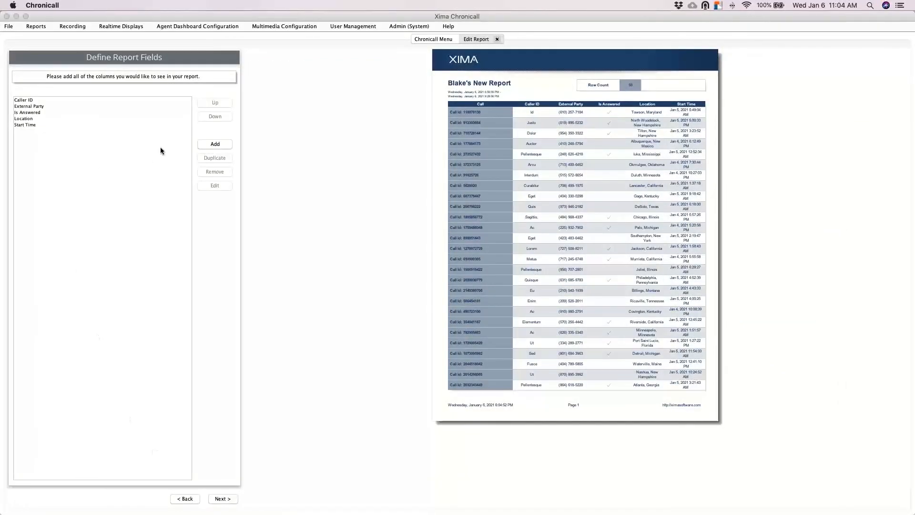
left_click(210, 144)
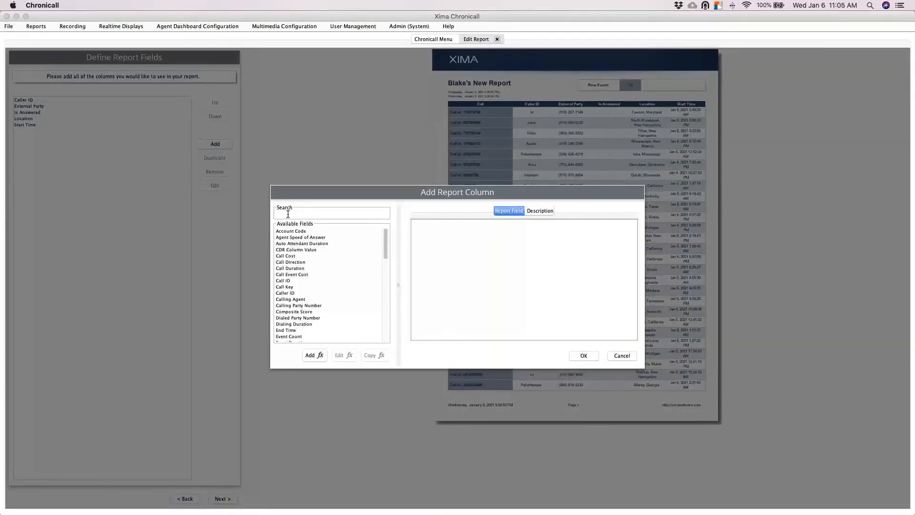
left_click(622, 356)
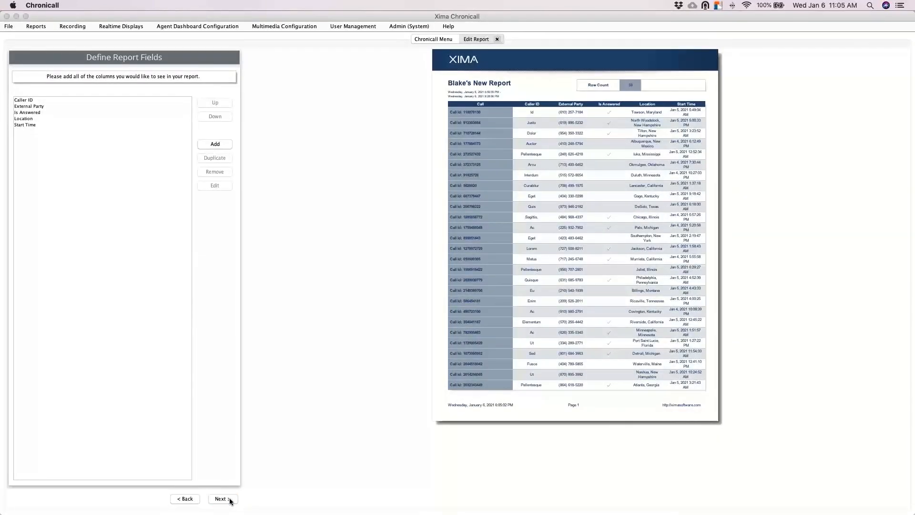
Set the report's sub reports to represent Agent, keep the remaining settings, and finish editing the report
left_click(223, 499)
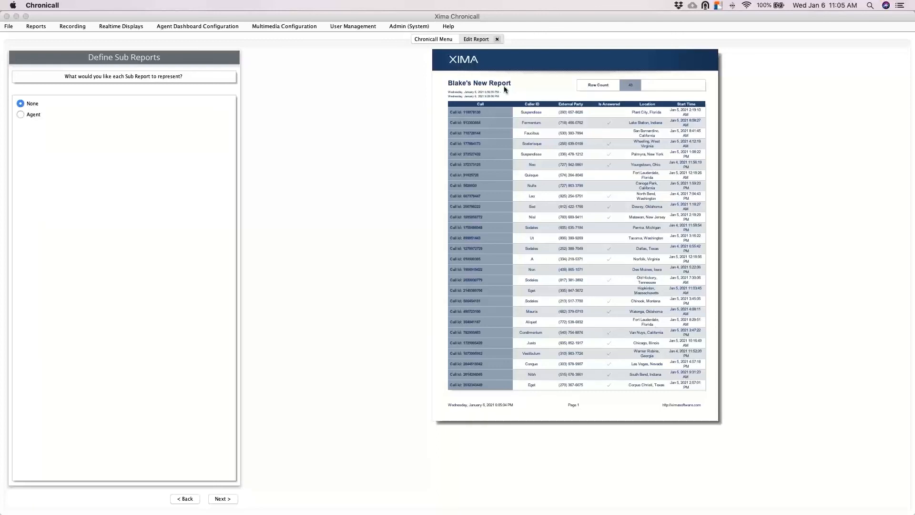
left_click(28, 117)
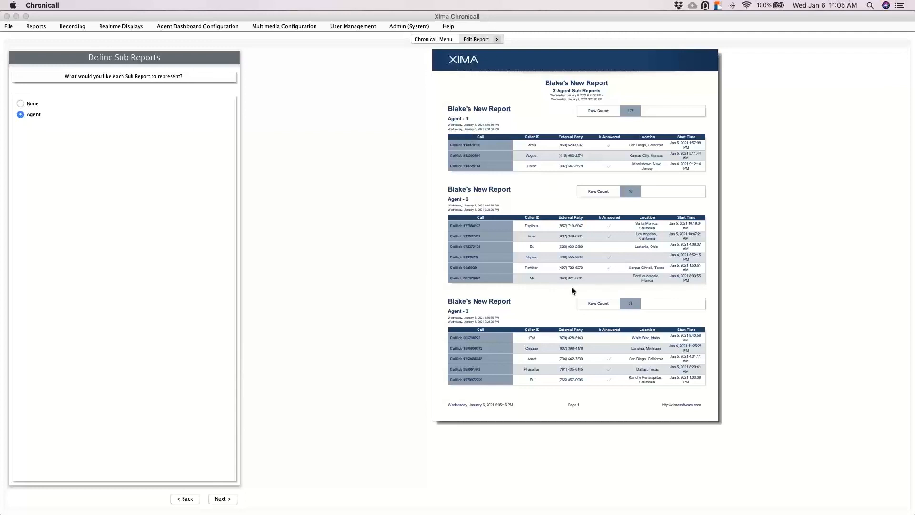
left_click(224, 499)
left_click(223, 499)
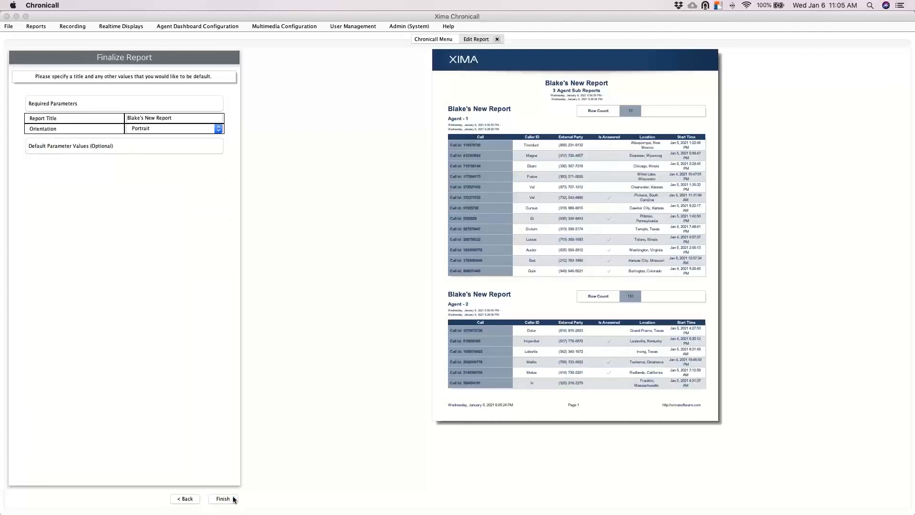
left_click(234, 499)
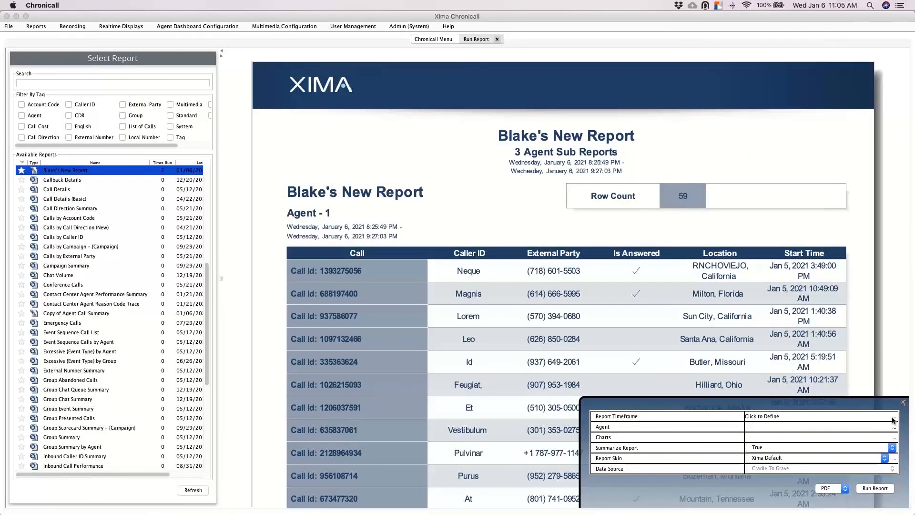
Set the report timeframe to January 4 through January 6, 2021 and choose the Customer Service role for Agent
left_click(796, 419)
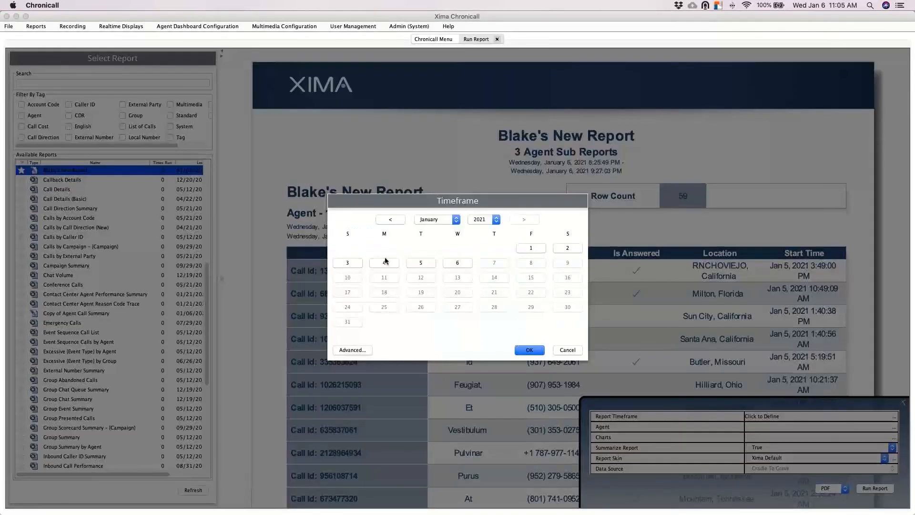
left_click_drag(386, 261, 456, 267)
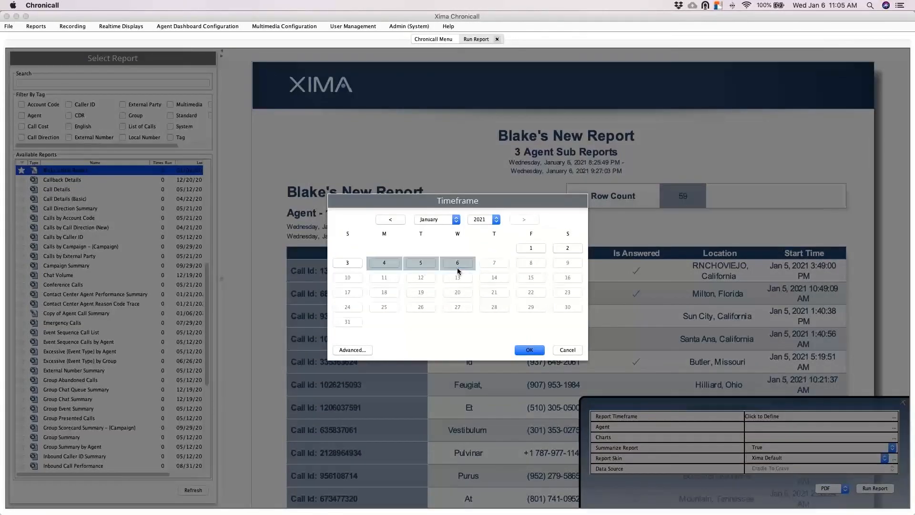
left_click(530, 351)
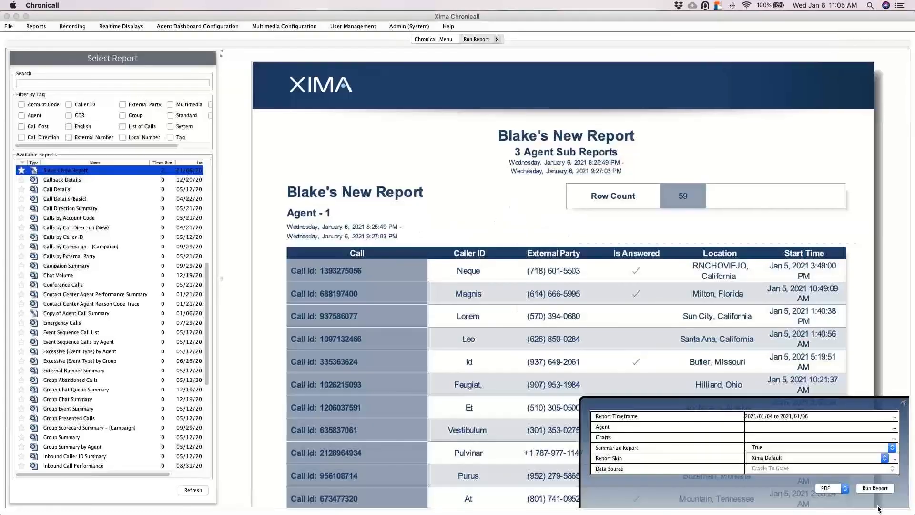
left_click(894, 429)
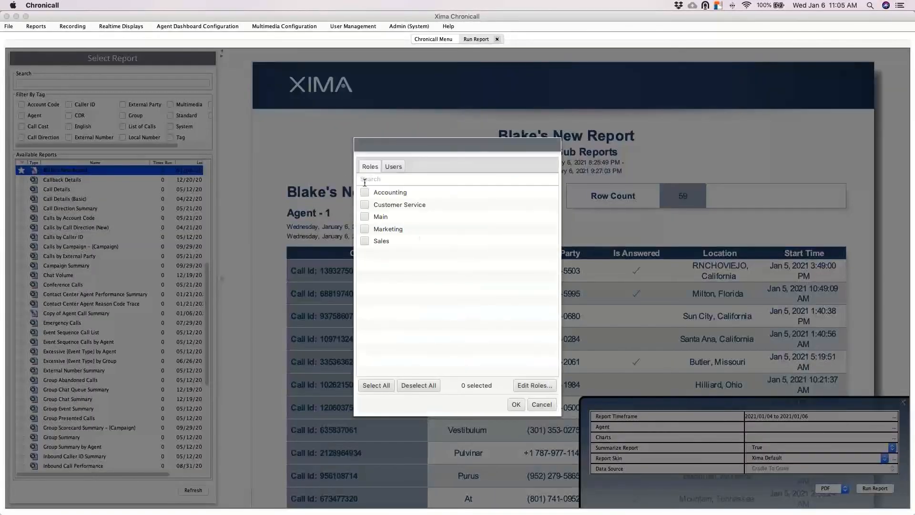
left_click(365, 205)
left_click(514, 404)
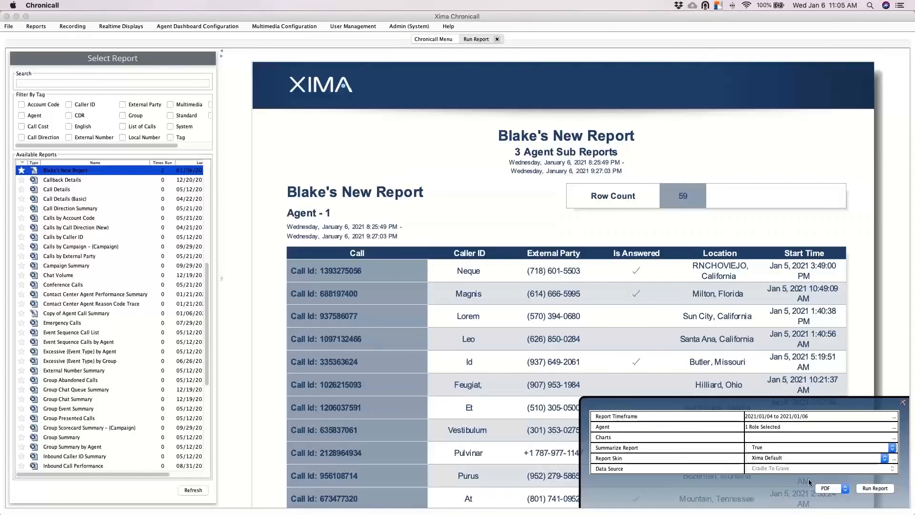
Set Summarize Report to False and run the report as a PDF
left_click(890, 448)
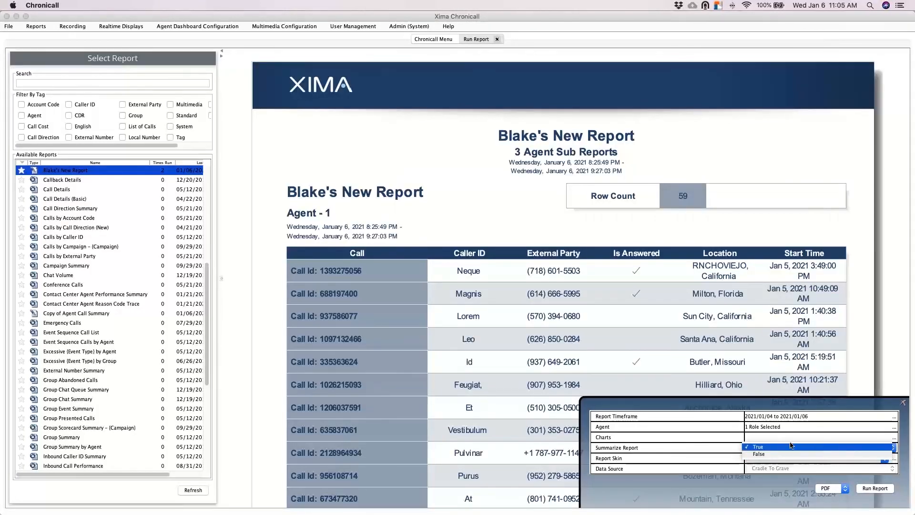
left_click(762, 454)
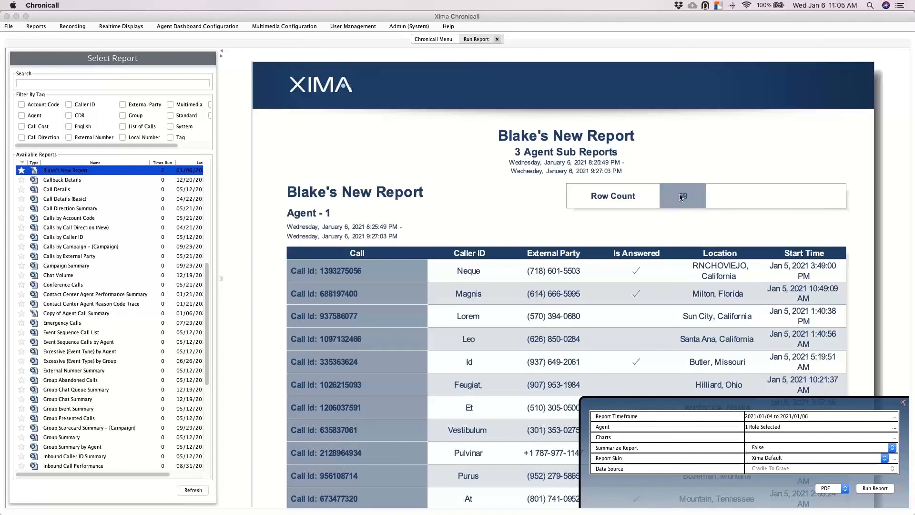
left_click(879, 490)
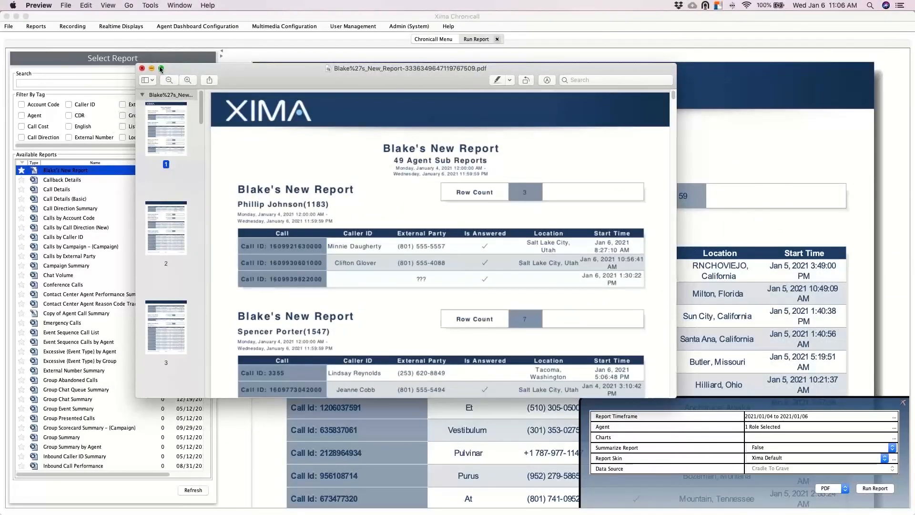
View the generated PDF full screen, enlarged, and examine the call lists and row counts of the individual agent sub reports
key("ctrl+super+f")
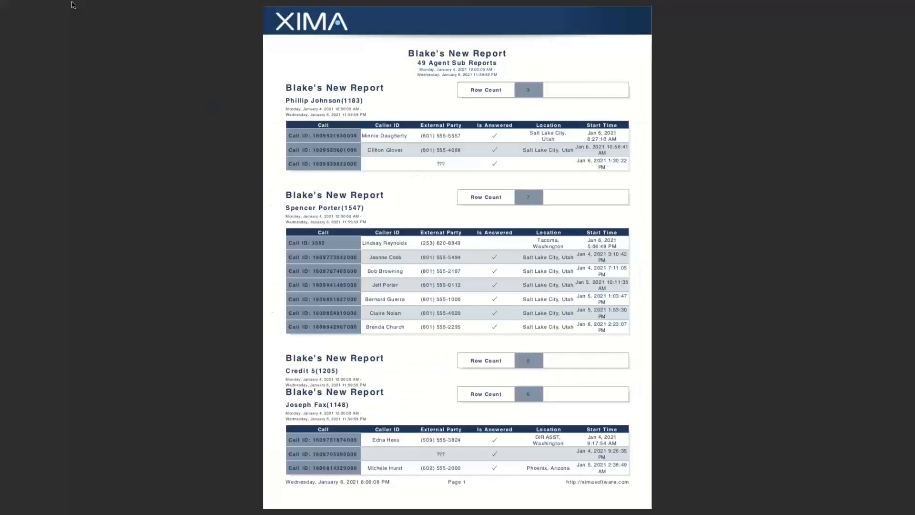
left_click(53, 27)
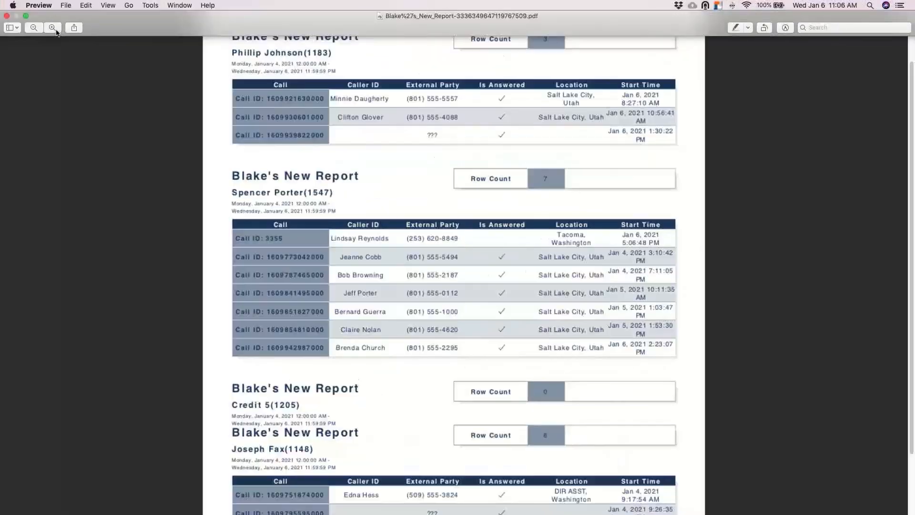
scroll(551, 275, "down", 3)
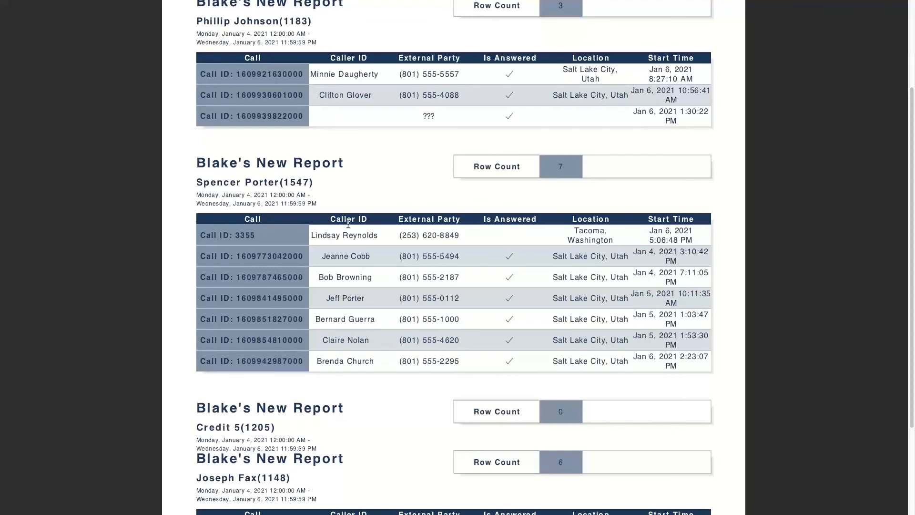
scroll(348, 224, "up", 1)
scroll(348, 224, "down", 1)
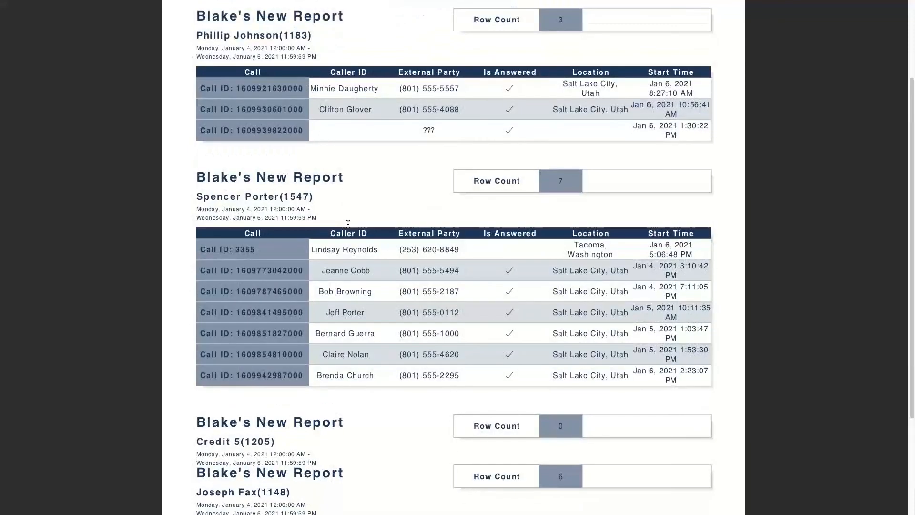
scroll(348, 225, "up", 1)
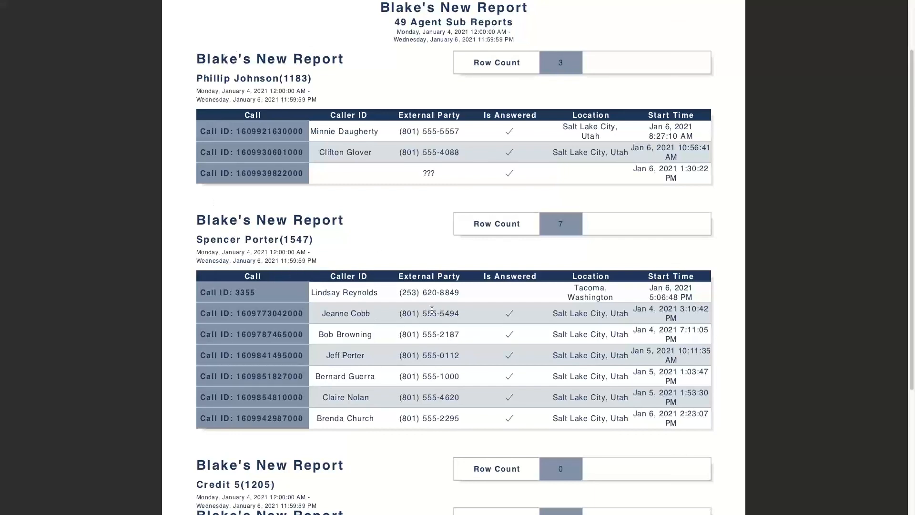
scroll(443, 331, "down", 1)
scroll(444, 331, "down", 3)
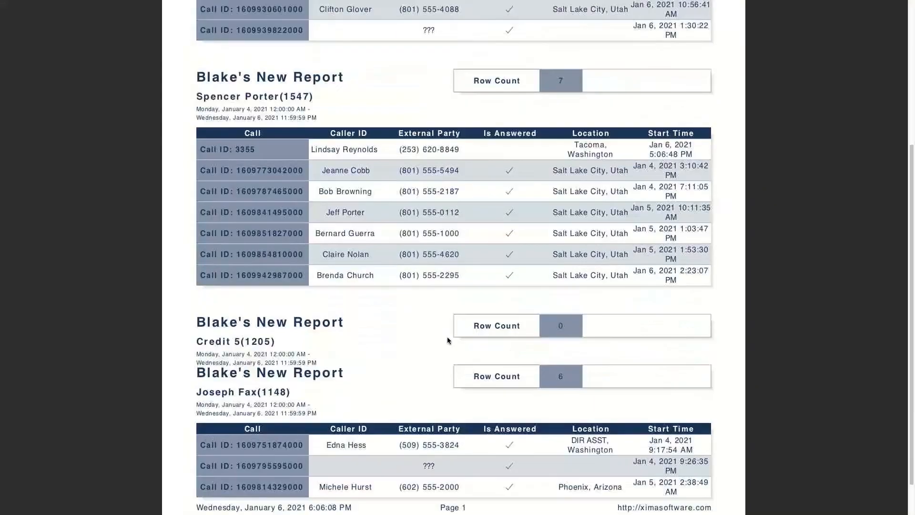
scroll(452, 349, "down", 20)
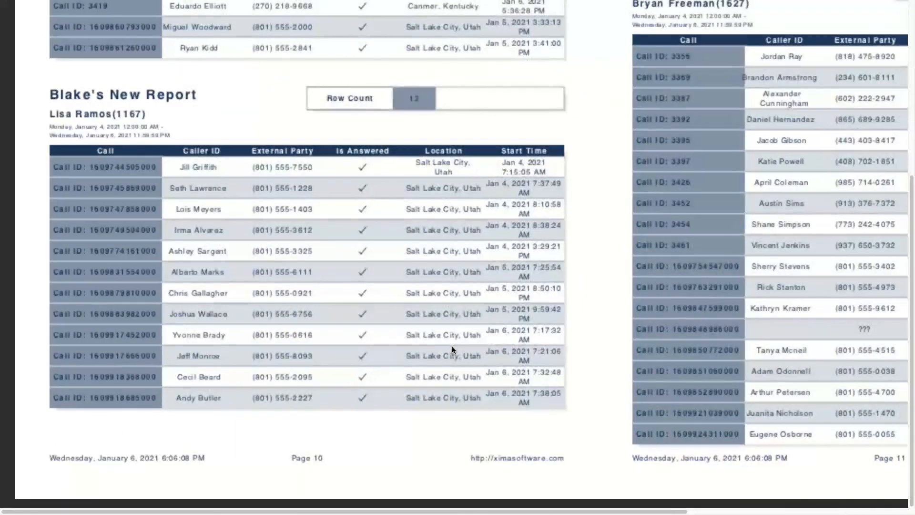
scroll(453, 349, "up", 3)
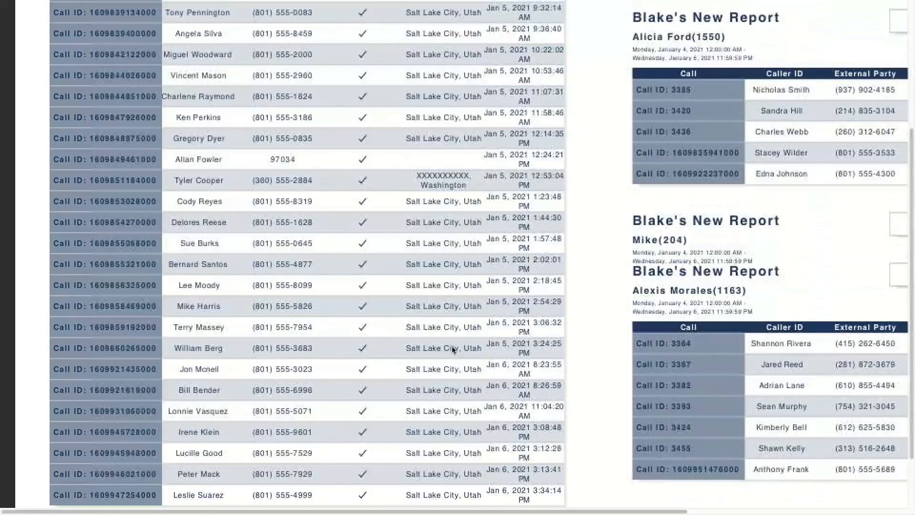
scroll(452, 349, "up", 10)
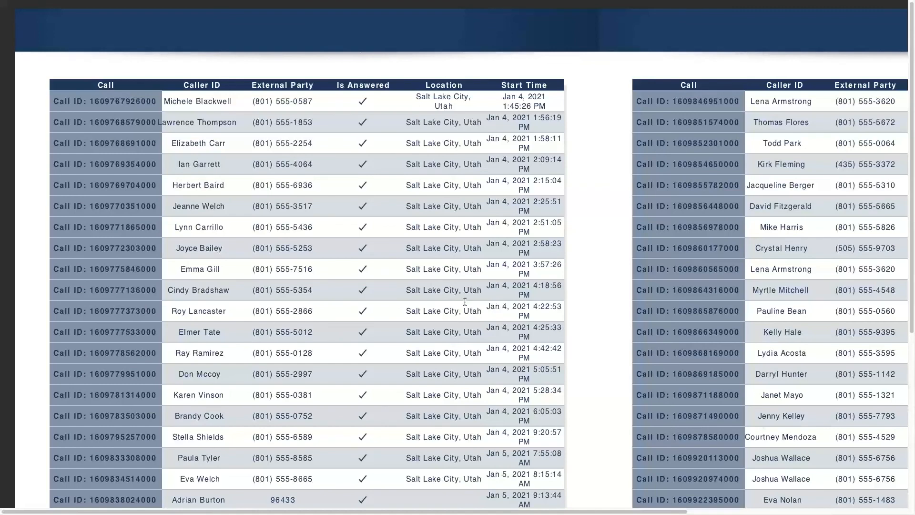
scroll(465, 302, "up", 5)
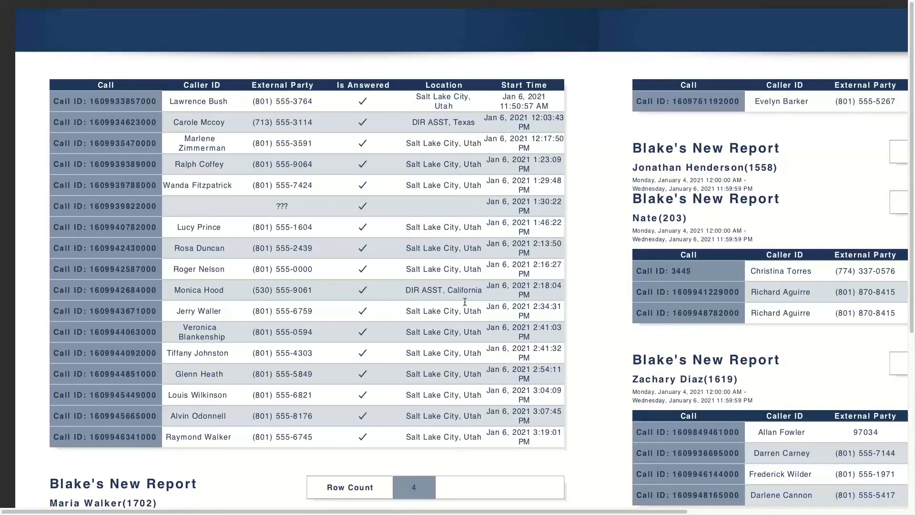